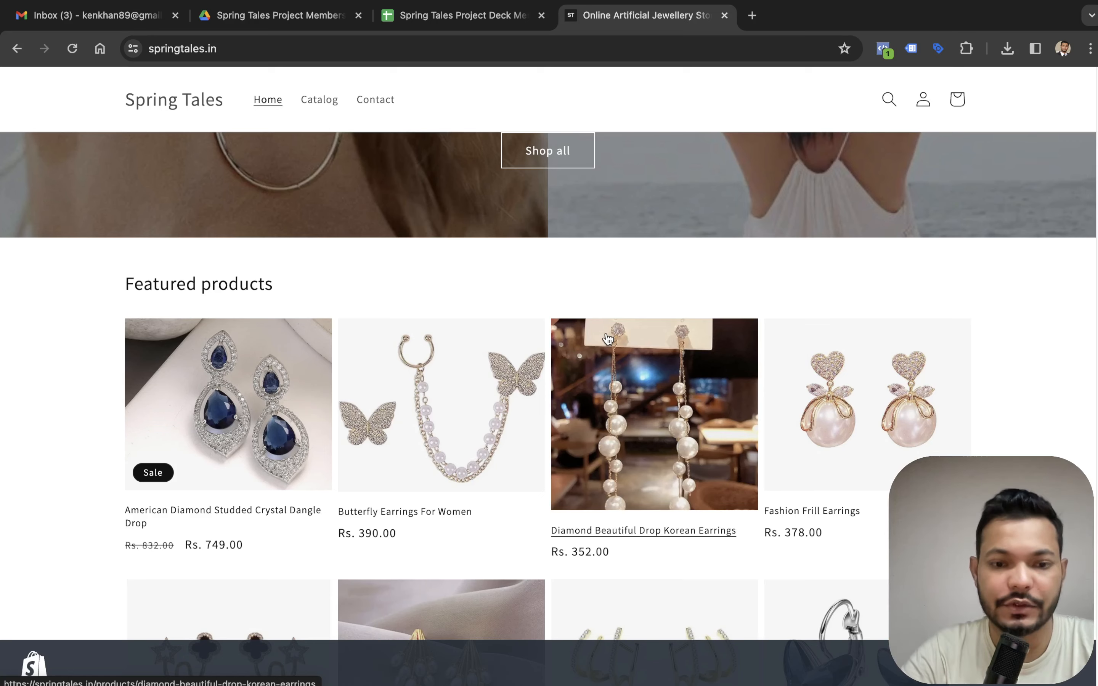
Search Google for "buy shoes" in a new tab and look at the sponsored shopping listings
key(ctrl+t)
text(buy)
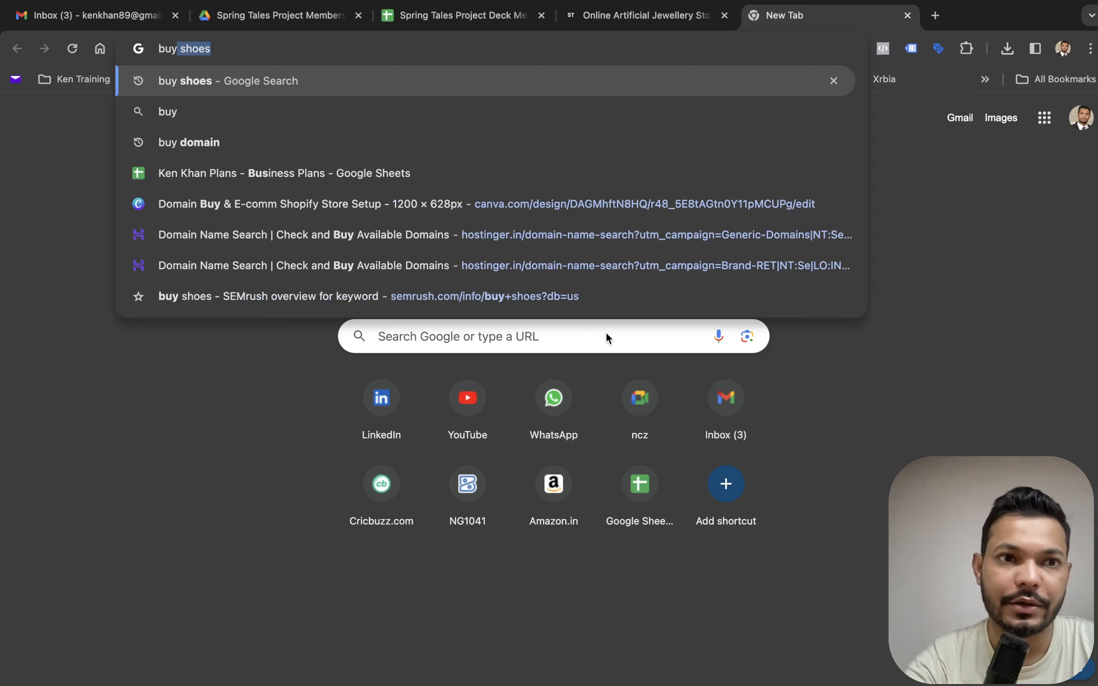
key(Return)
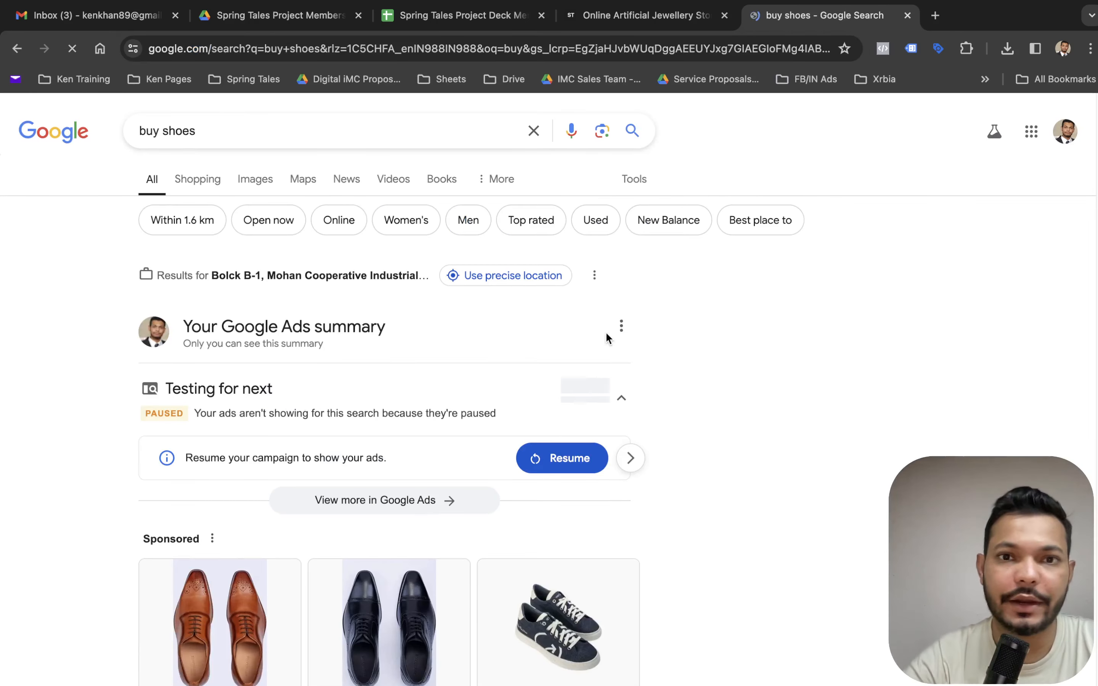
scroll(499, 336, down, 8)
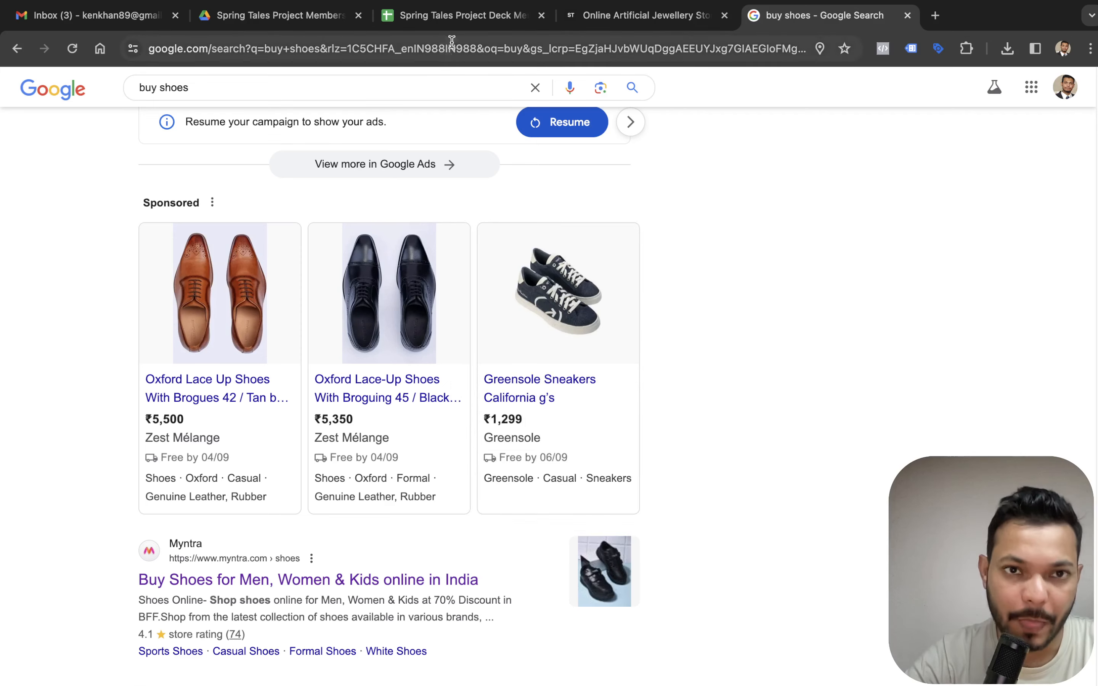
Review the merchant center product upload topic and its three exercises in row 12 of the Spring Tales Training Deck sheet
click(457, 23)
click(390, 368)
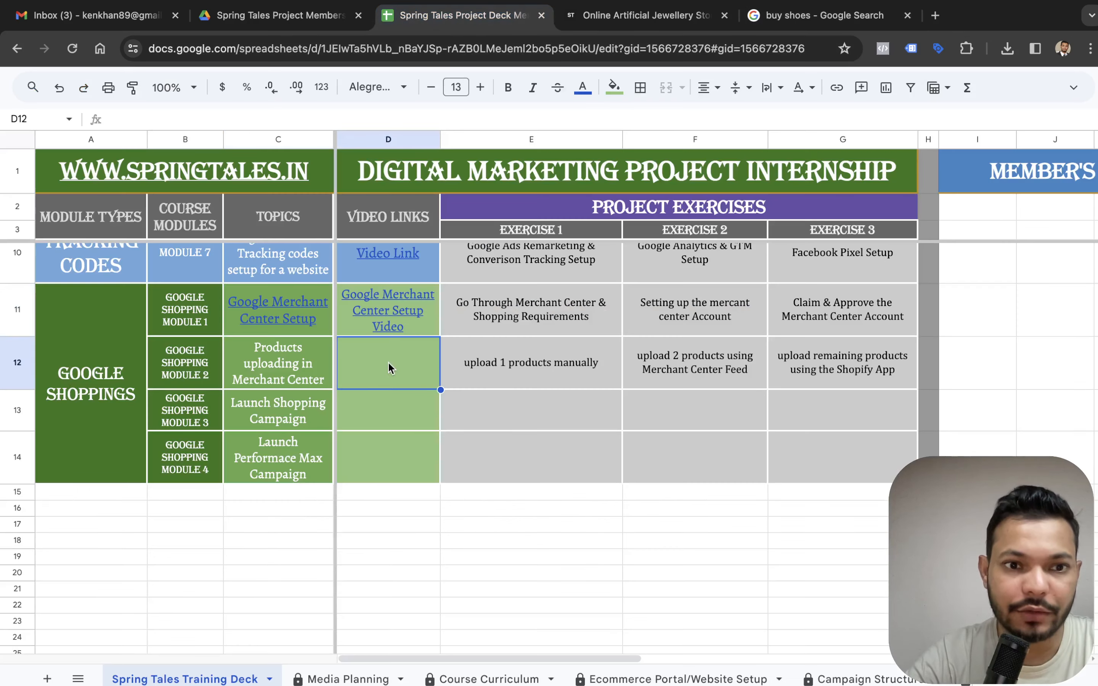
key(Left)
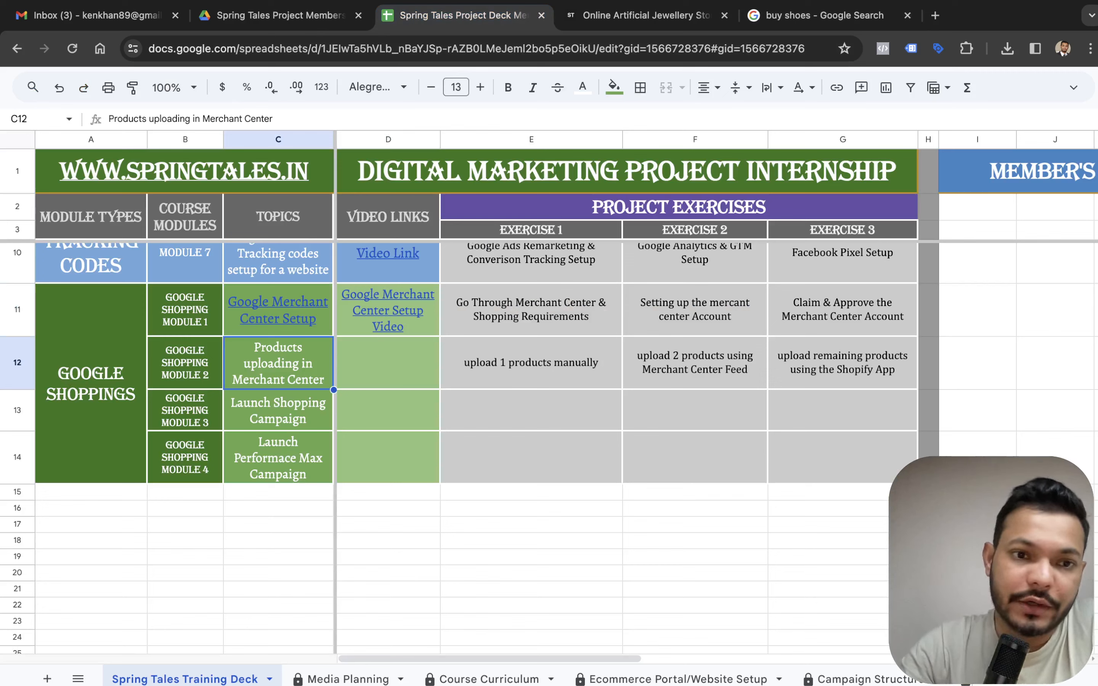
key(Right)
key(Right)
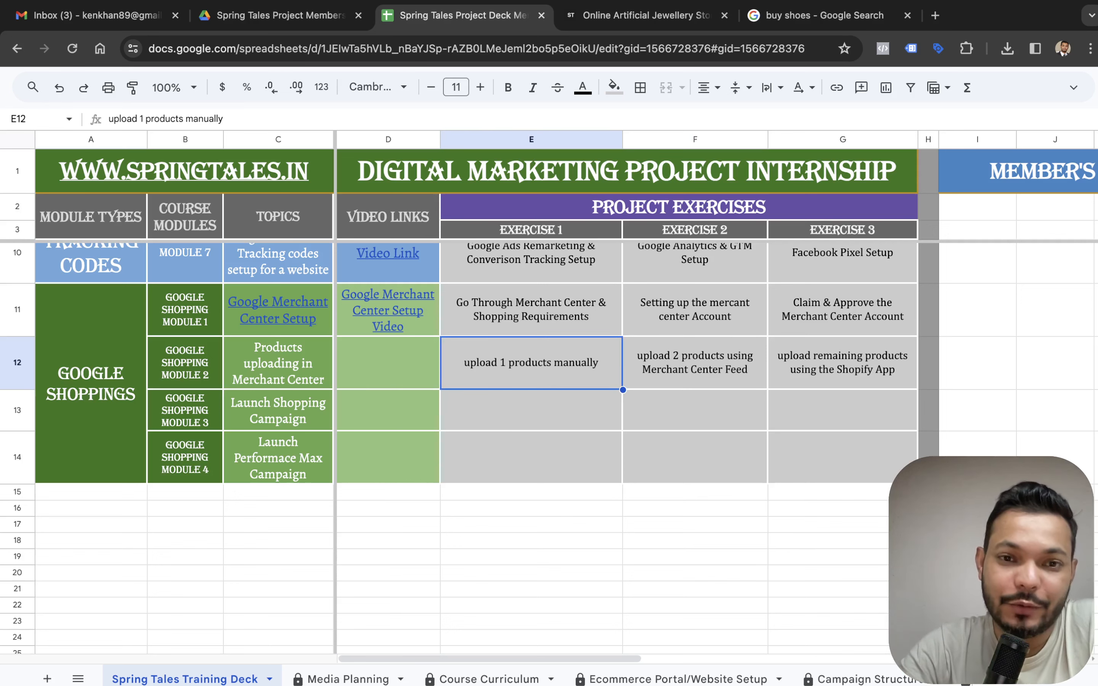
click(694, 362)
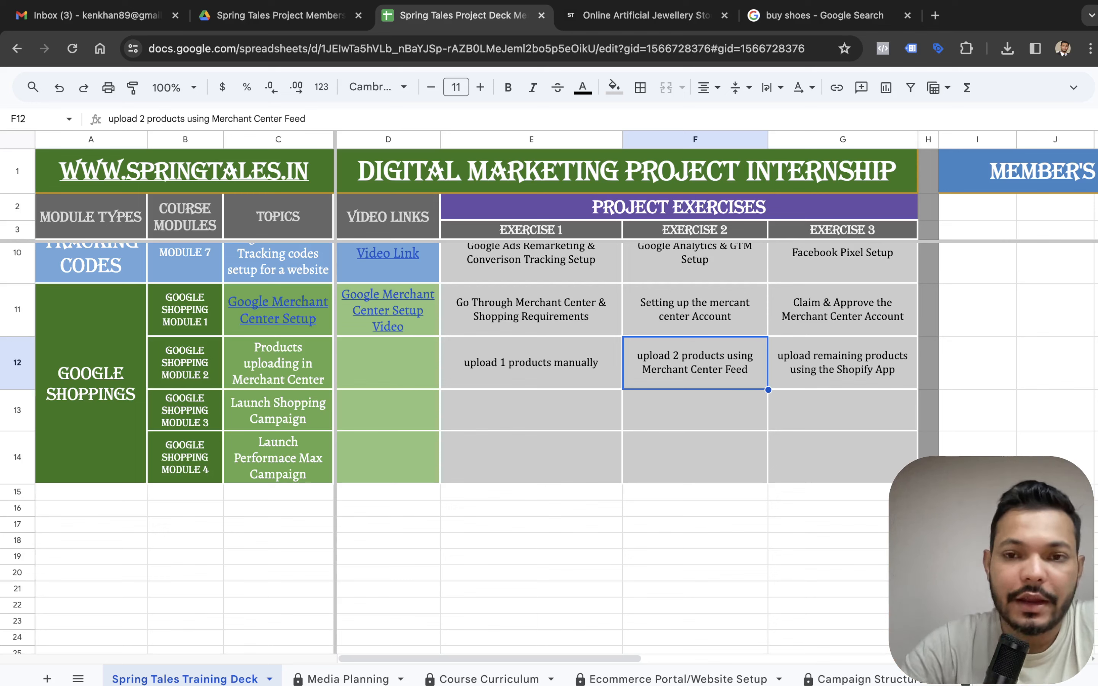
click(843, 363)
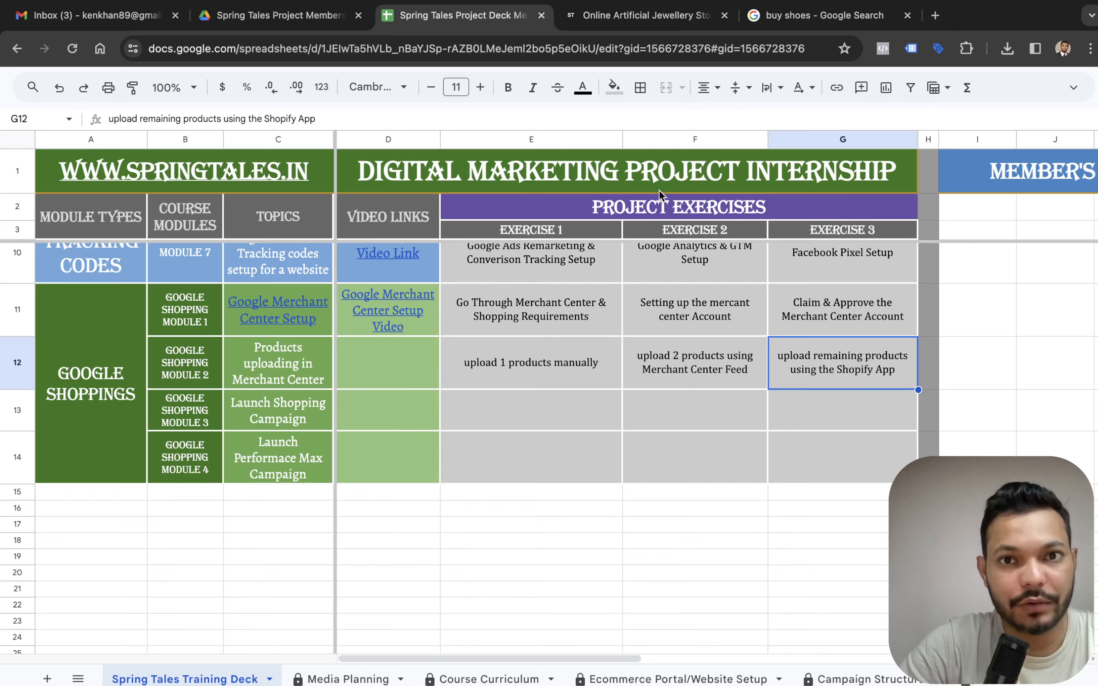
Look over the Spring Tales store's home page and return to the manual product upload exercise in the training deck
click(643, 22)
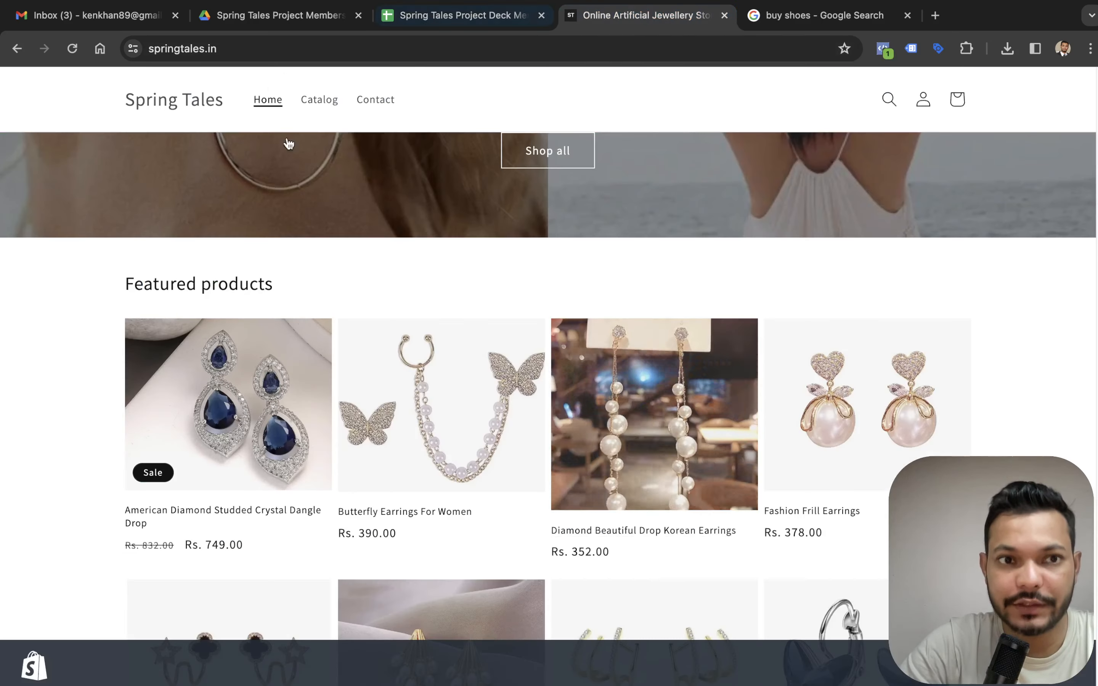
scroll(472, 300, down, 3)
scroll(471, 298, up, 12)
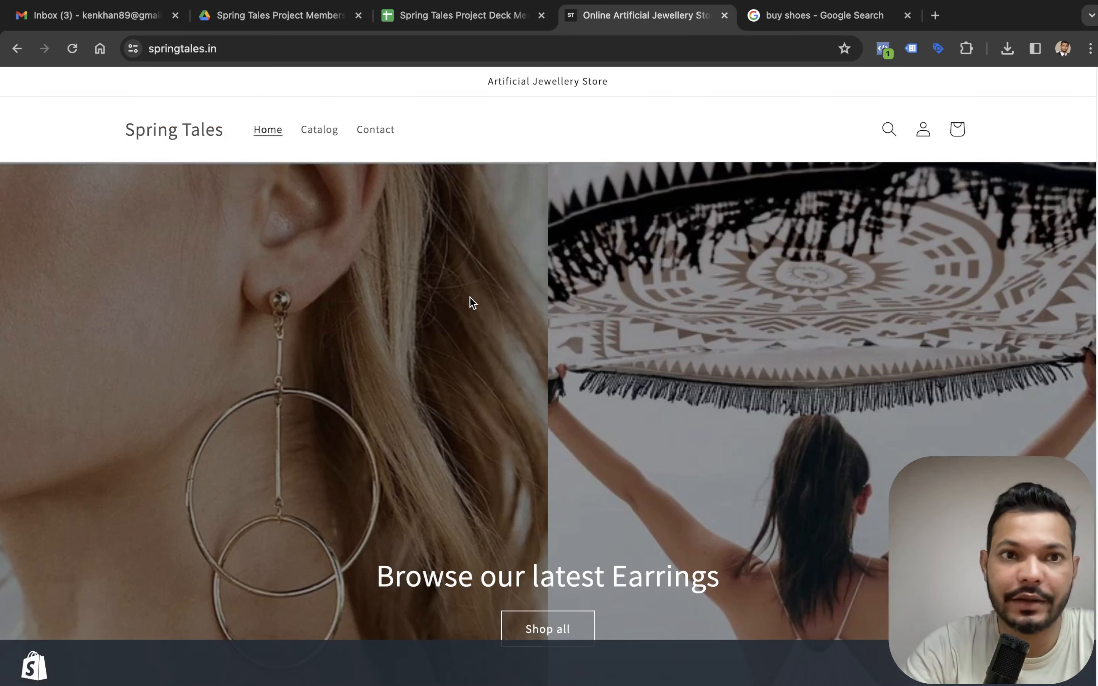
click(457, 30)
click(564, 348)
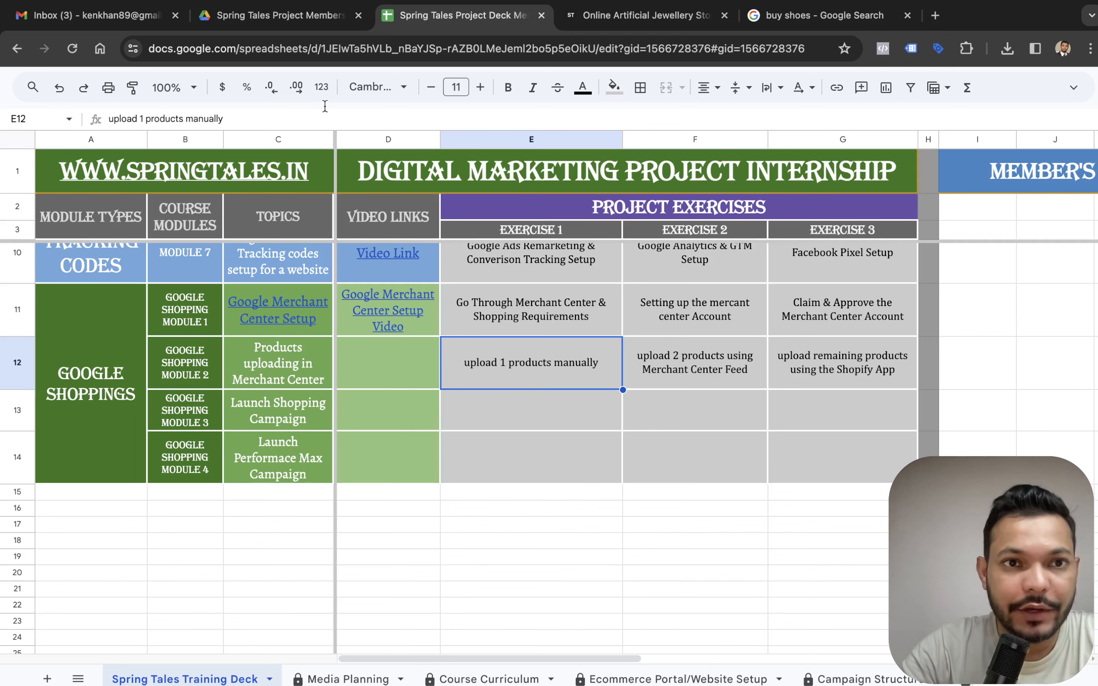
Open the Products Merchant Center spreadsheet from the Spring Tales project folder in Google Drive
click(318, 18)
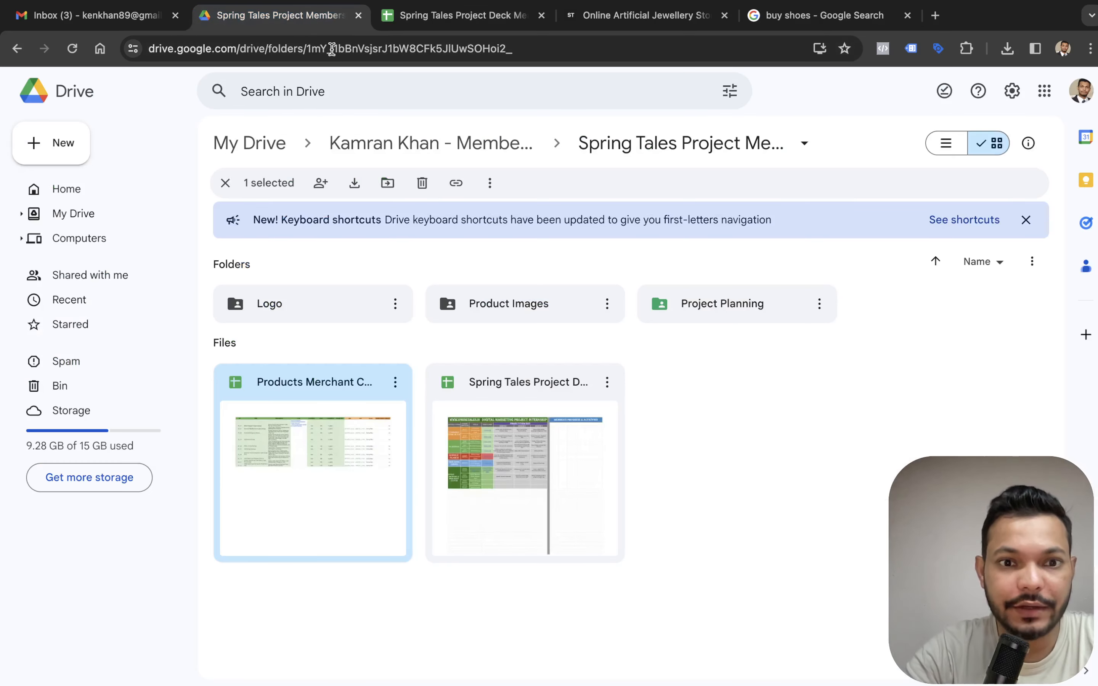
click(797, 432)
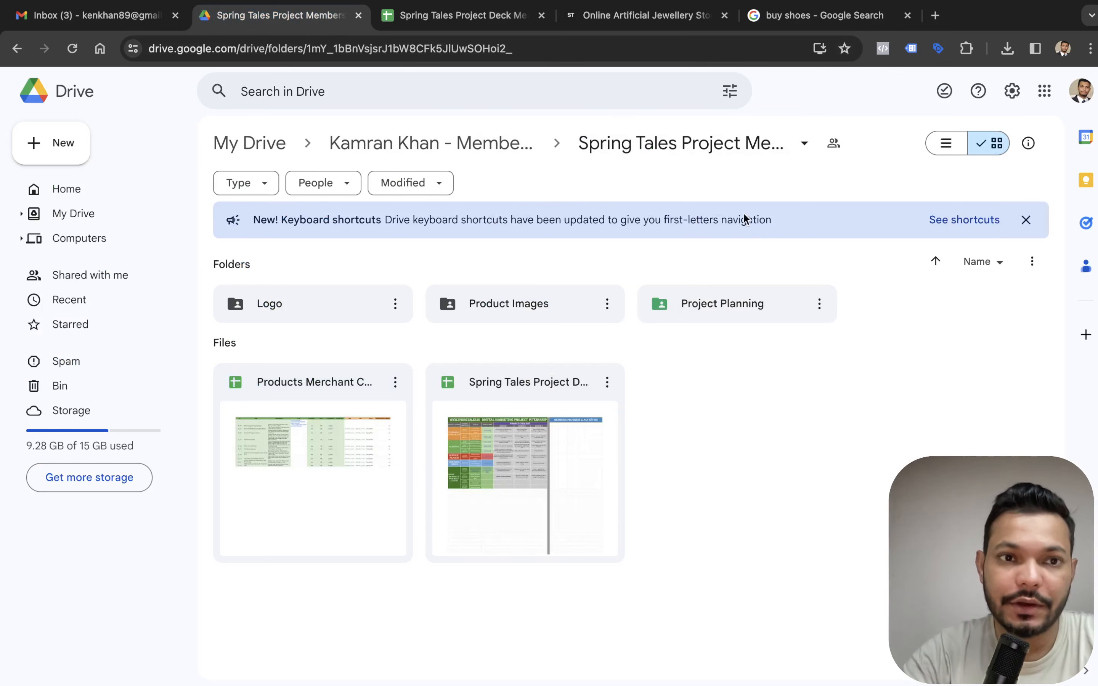
double_click(357, 446)
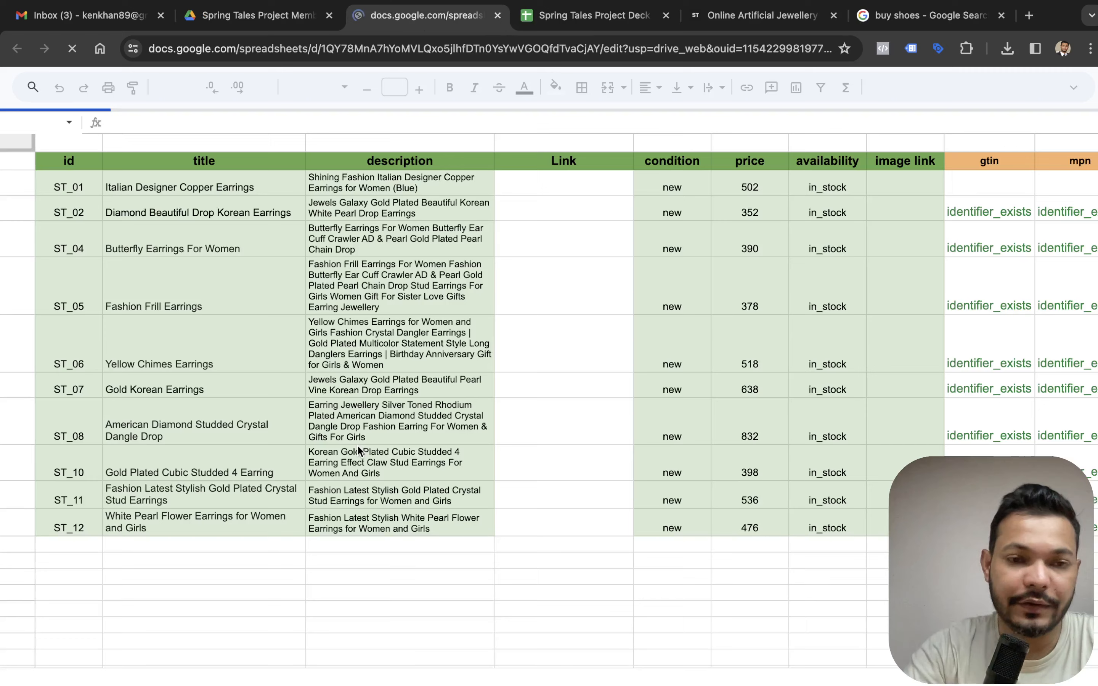
Review the id, title, description and Link columns of the product feed
click(90, 188)
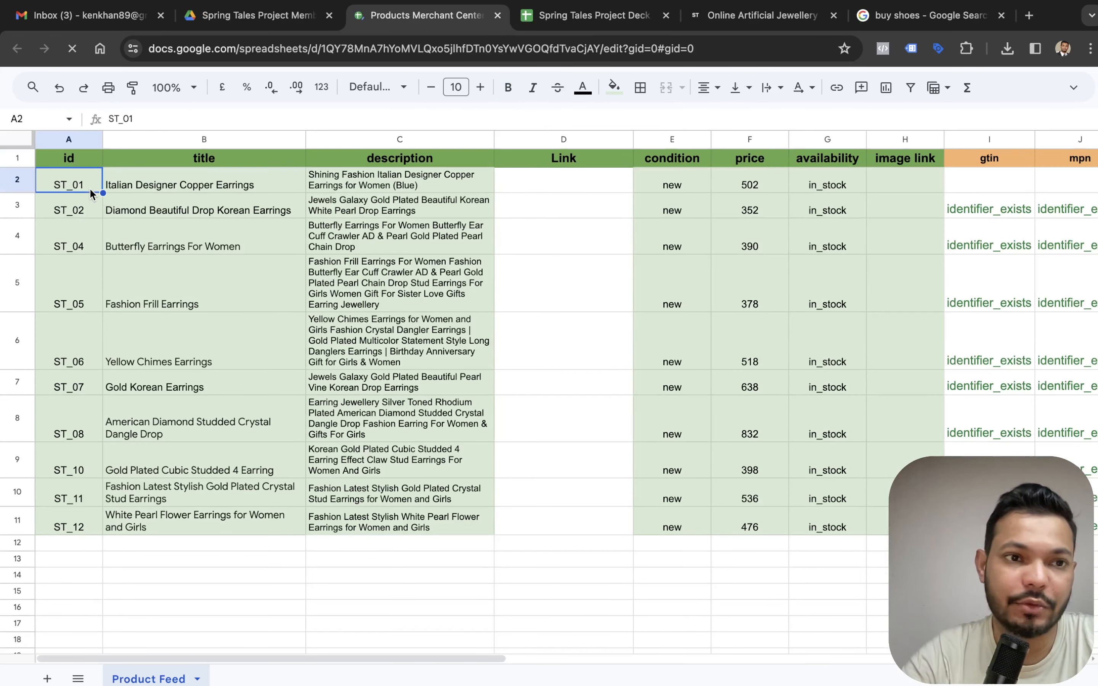
key(Right)
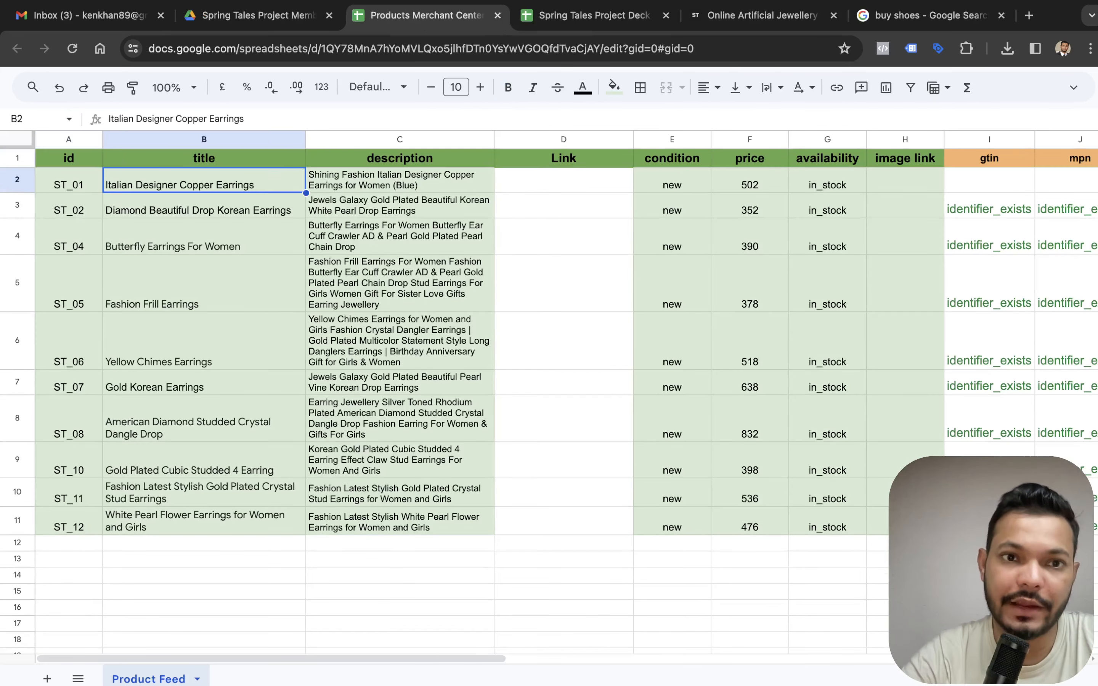
key(Right)
key(Up)
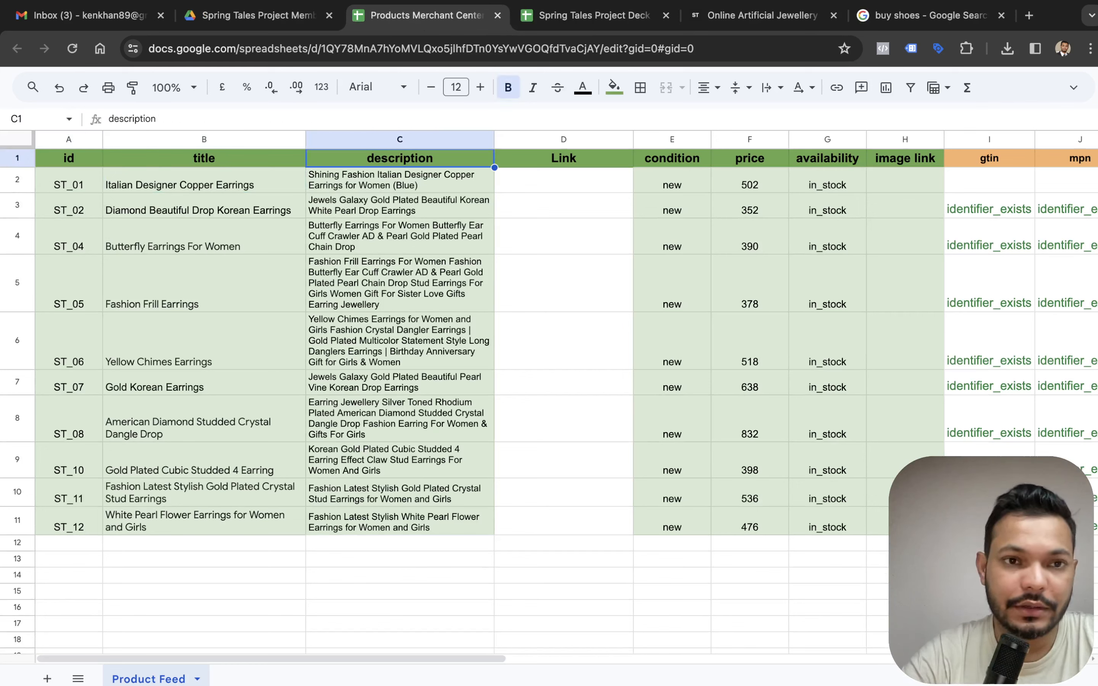
key(Right)
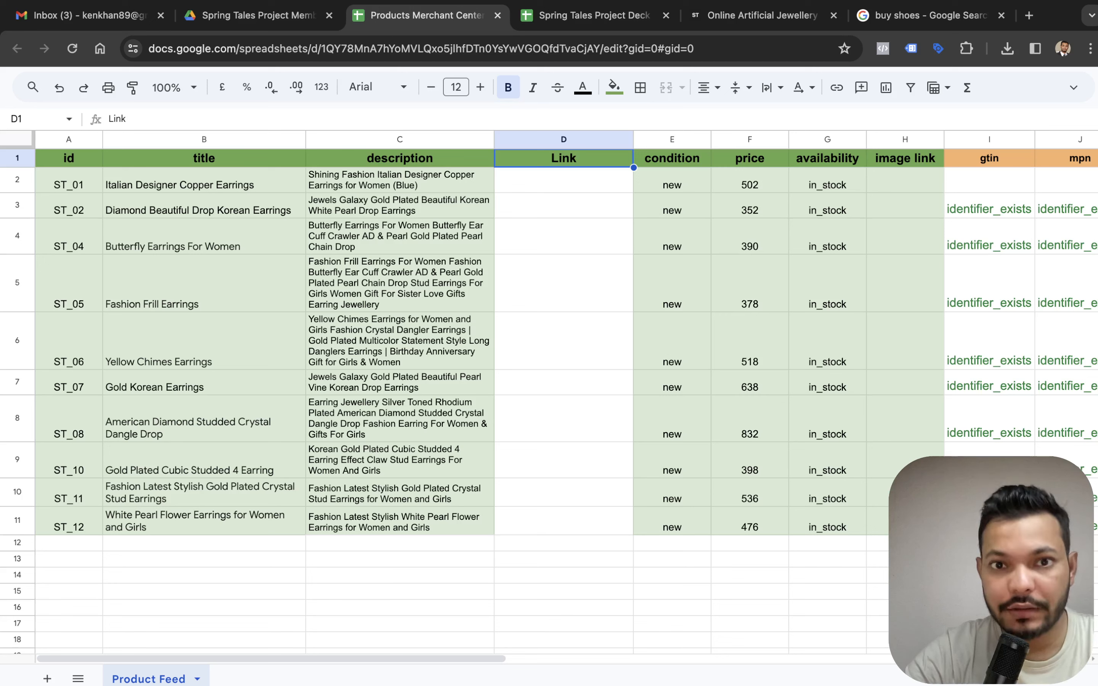
Copy the title in B2, search the Spring Tales store for "Italian Designer Copper Earrings" and open its product page
click(230, 187)
key(ctrl+c)
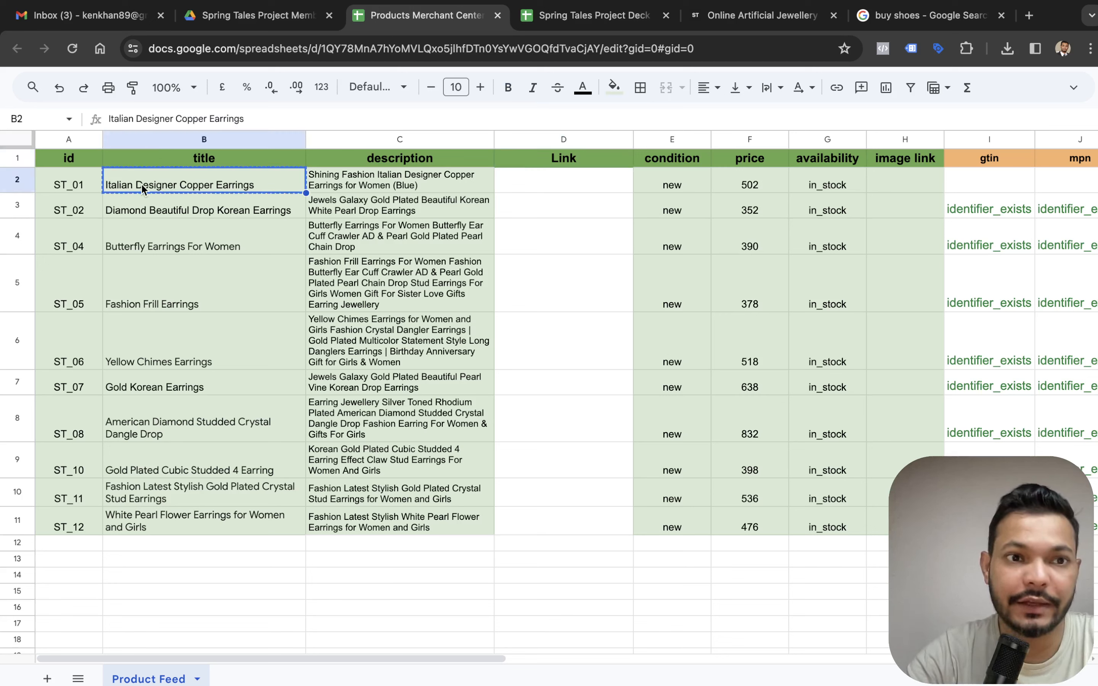
click(752, 22)
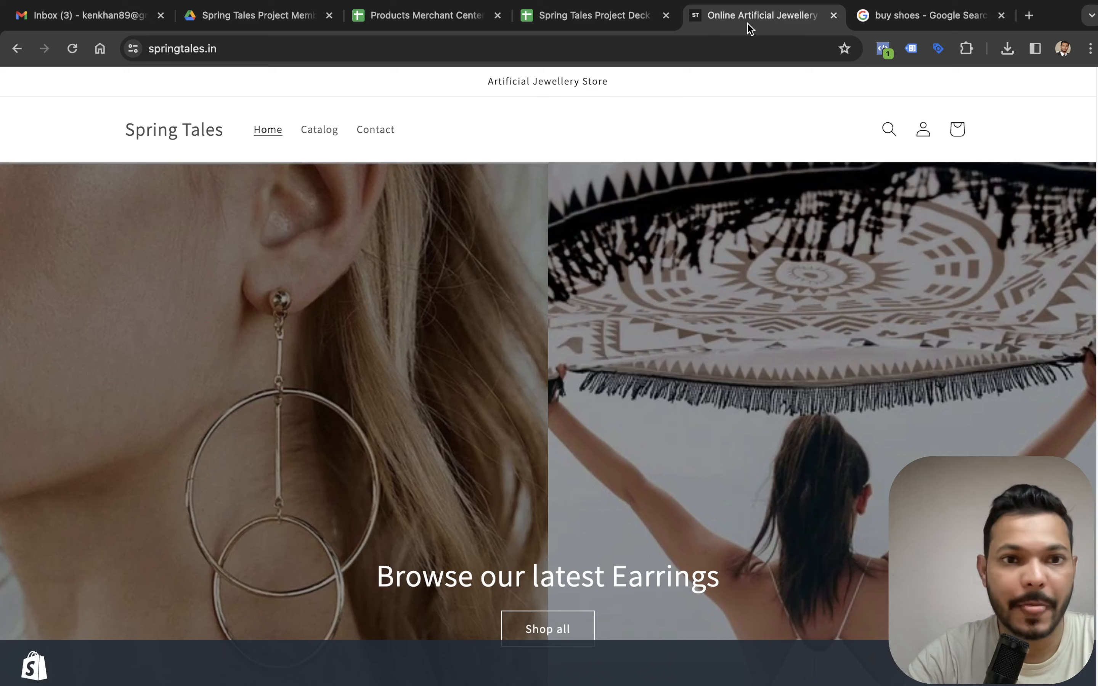
click(889, 129)
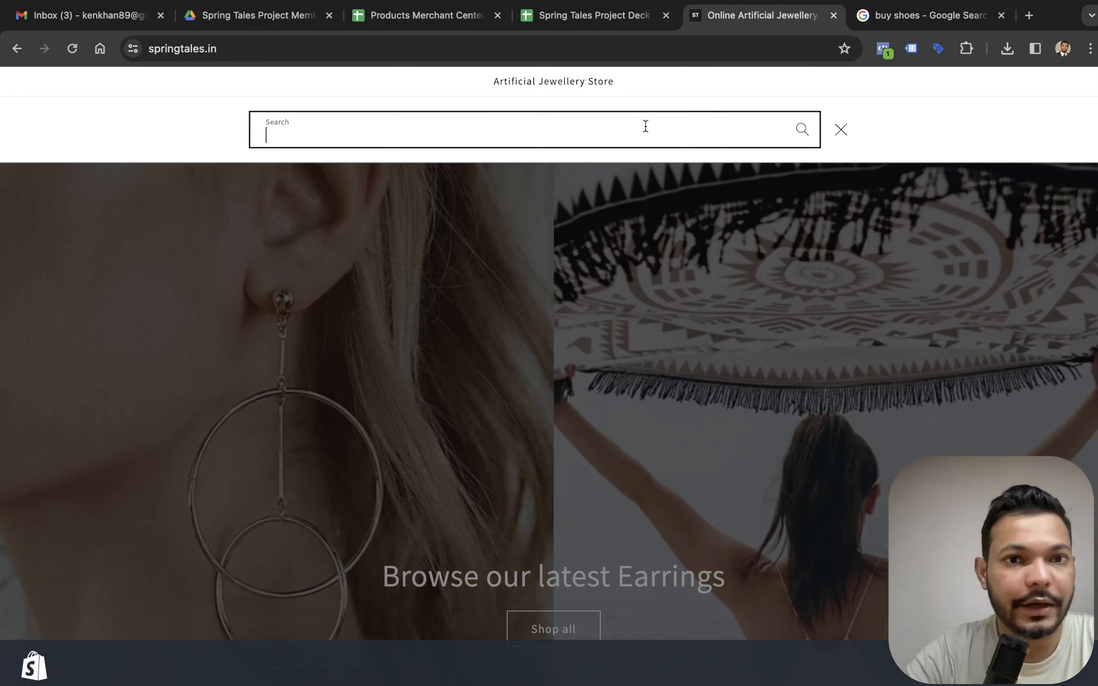
key(ctrl+v)
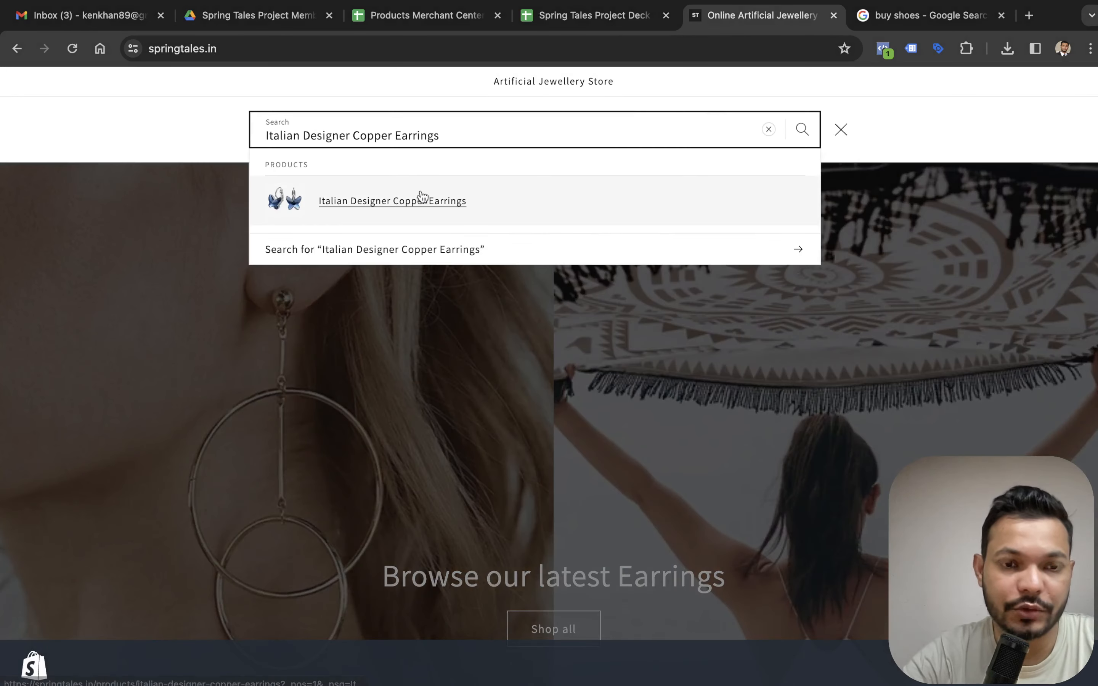
click(421, 196)
Copy the earrings' product page URL into the Link cell D2 of the product feed
click(556, 48)
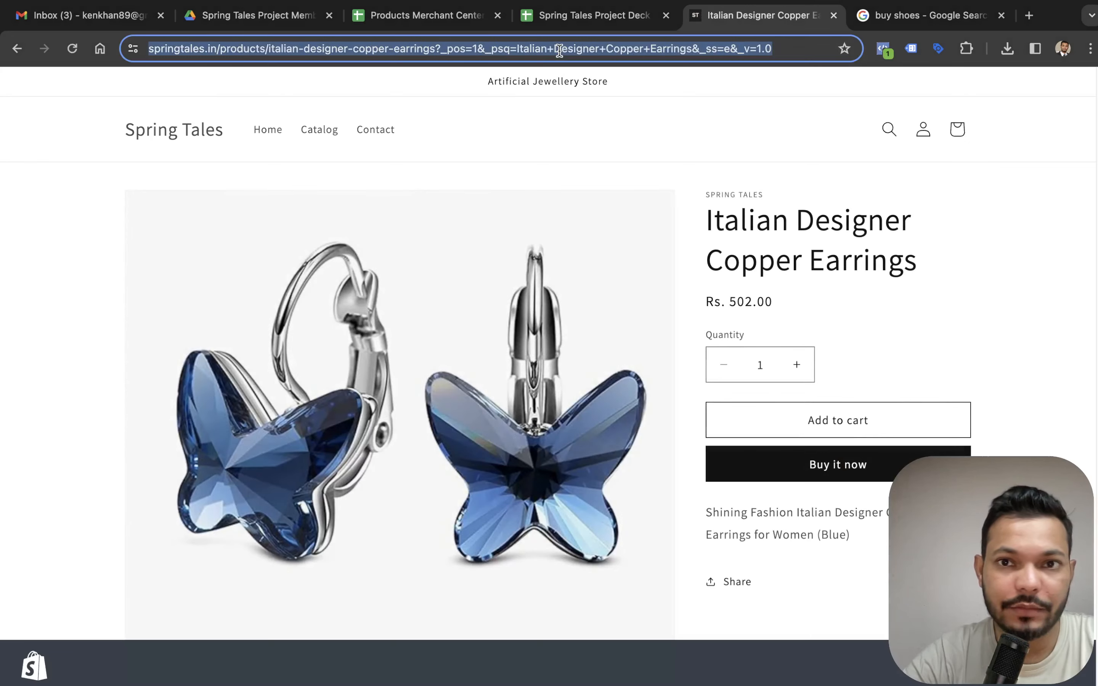
click(474, 18)
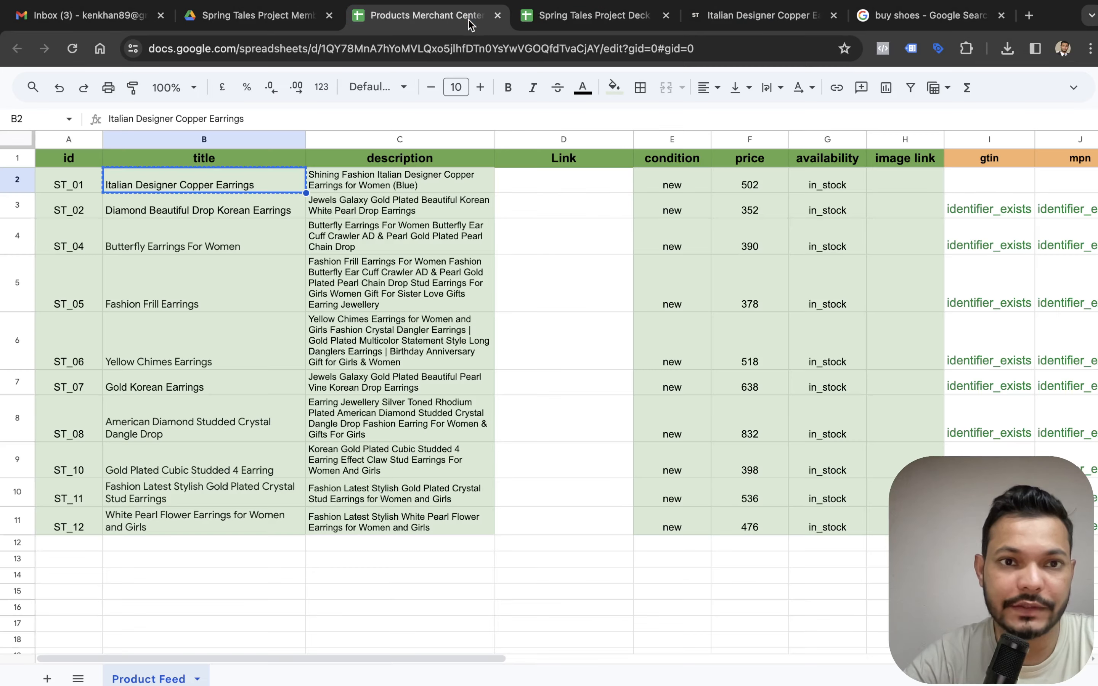
click(541, 177)
key(ctrl+v)
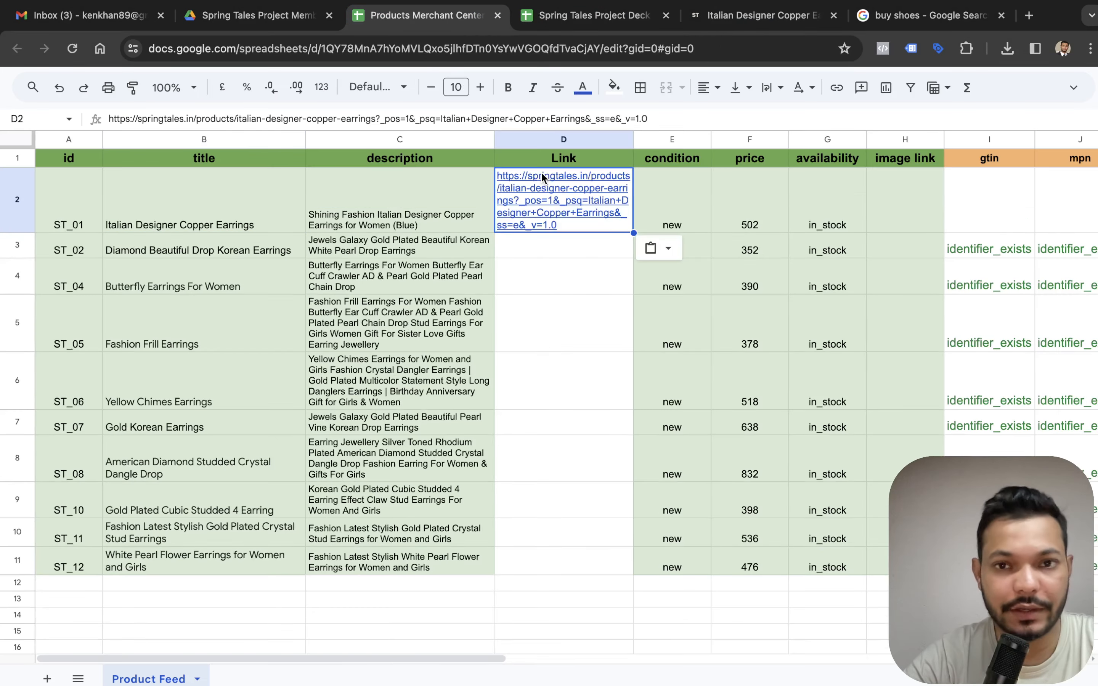
Check row 2's condition, price, availability and image link cells, placing the product page's tab beside the feed to compare the price
click(645, 206)
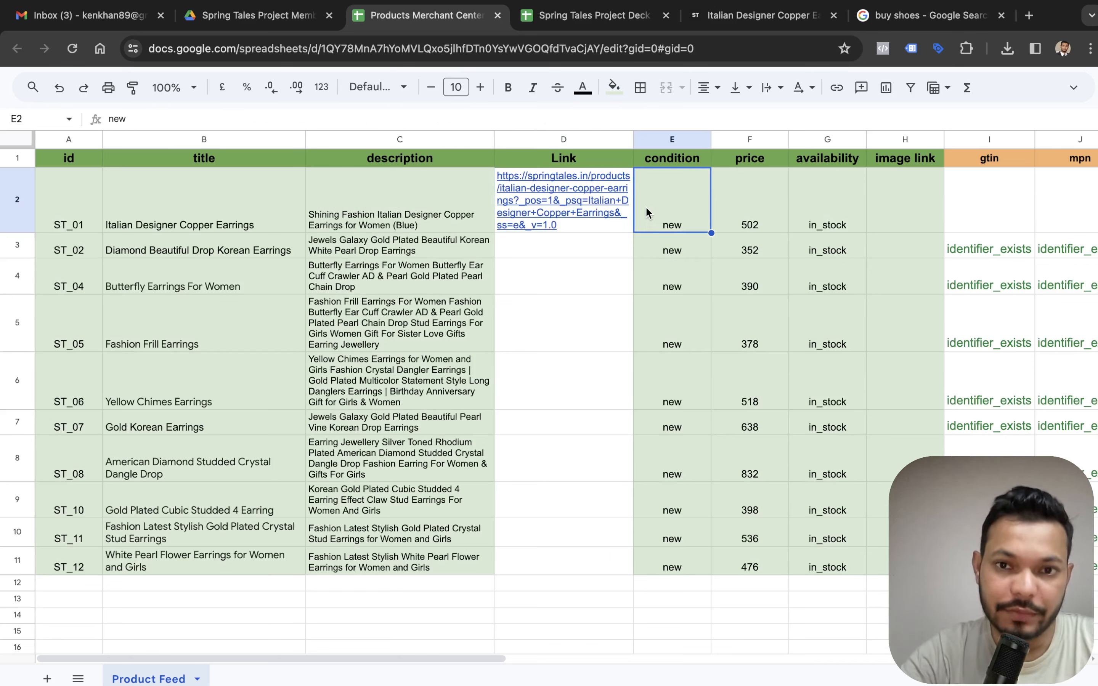
key(Tab)
key(ctrl+Tab)
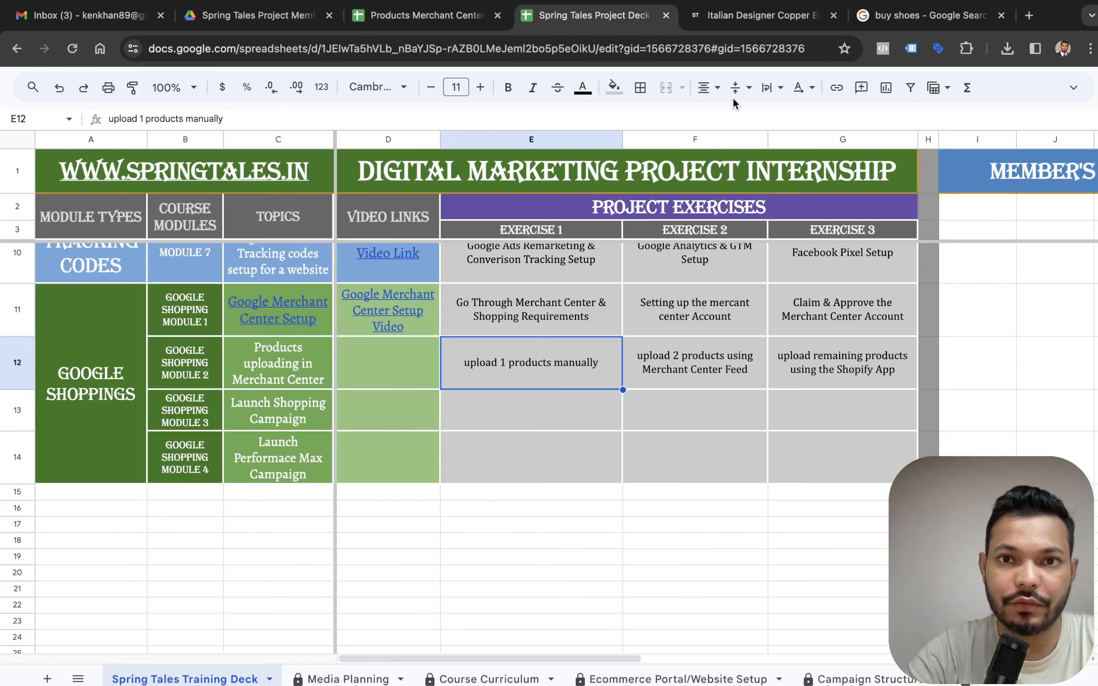
drag(734, 20, 597, 28)
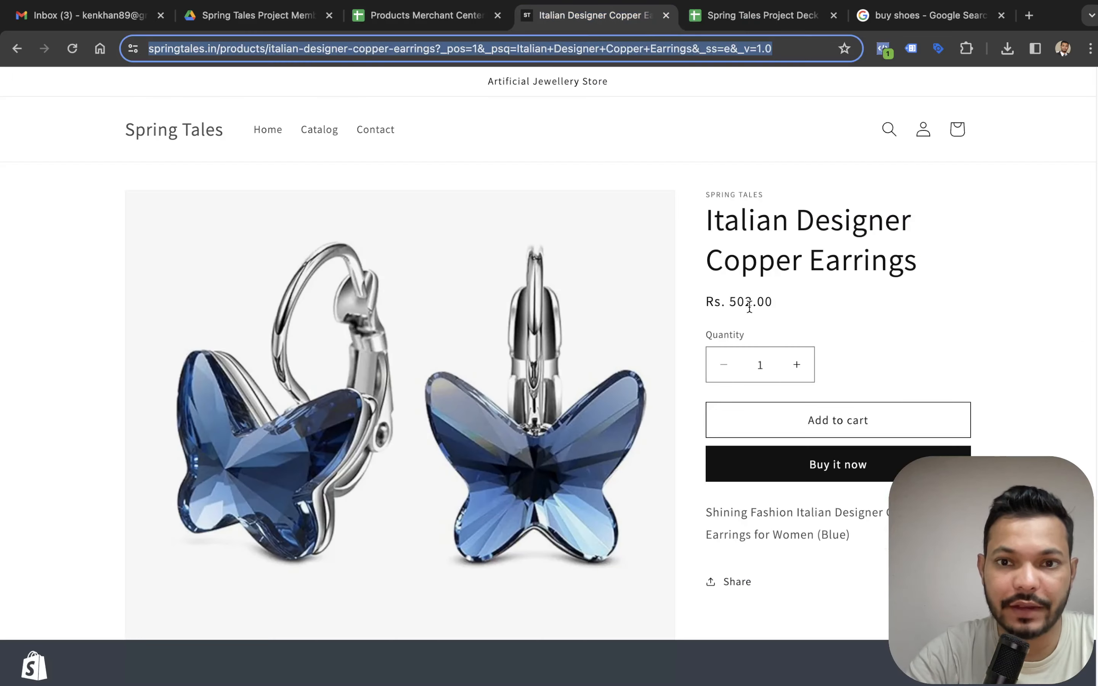
key(ctrl+shift+Tab)
click(823, 228)
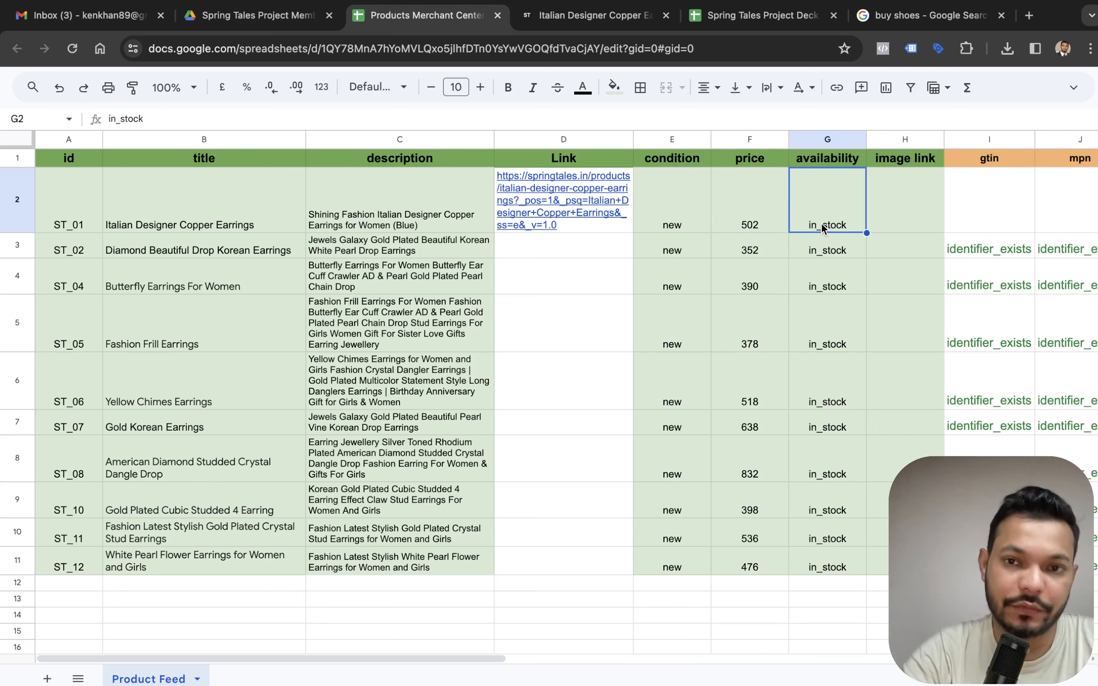
click(886, 222)
scroll(885, 224, right, 3)
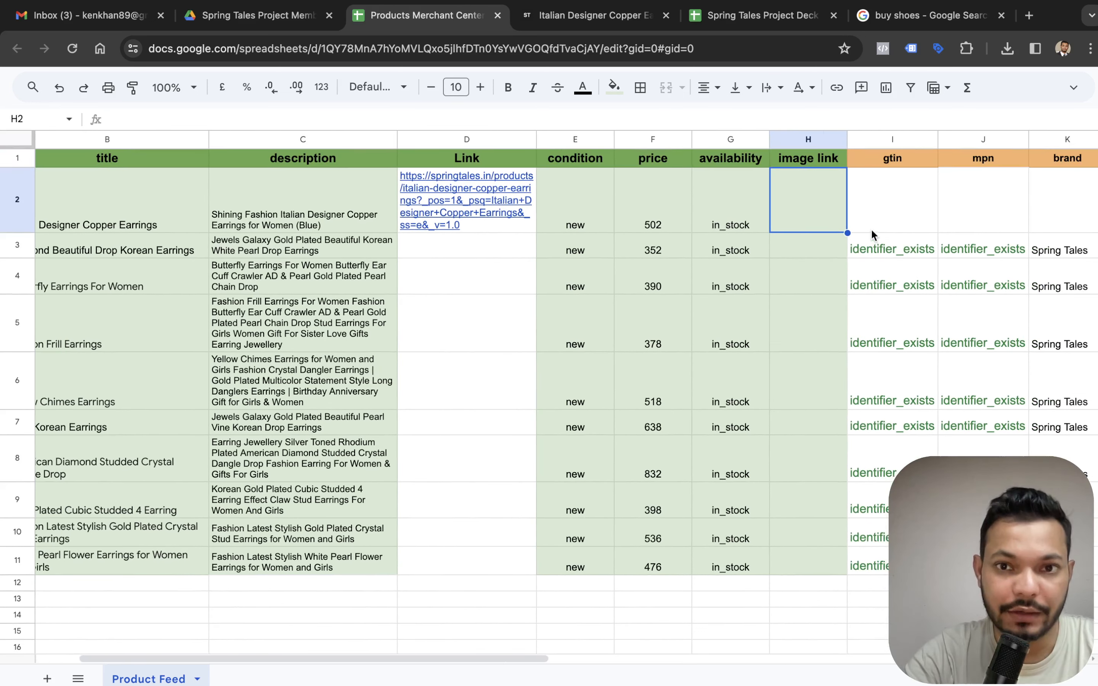
Inspect the page code behind the Italian Designer Copper Earrings product image and search it for "png"
click(559, 17)
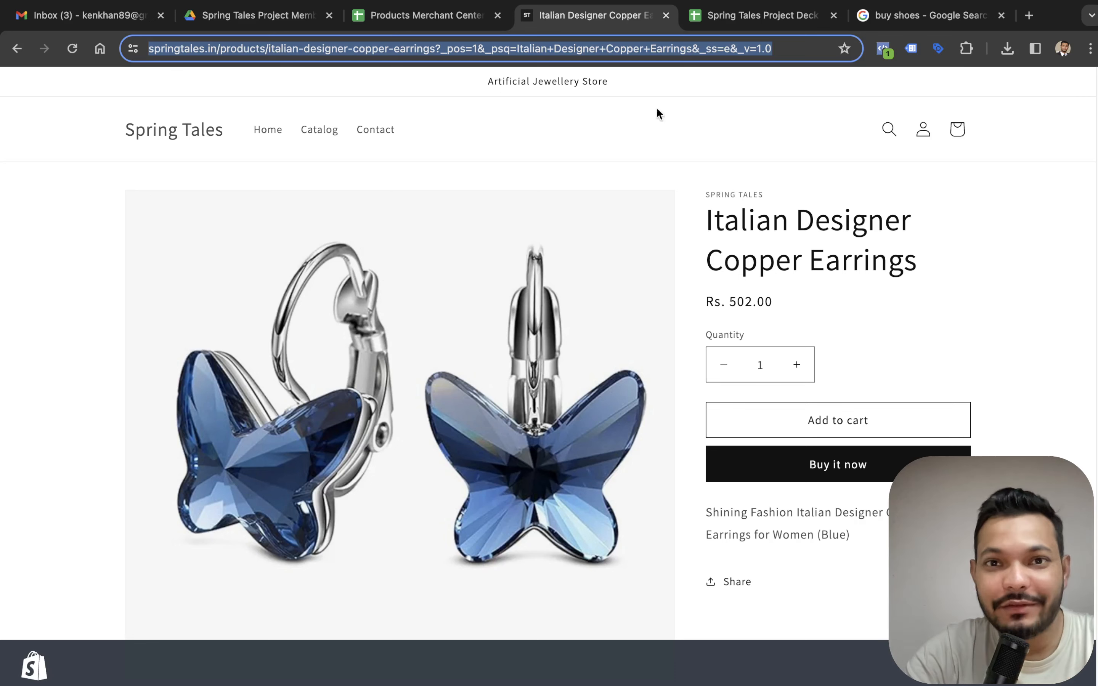
scroll(456, 234, down, 3)
scroll(455, 263, up, 3)
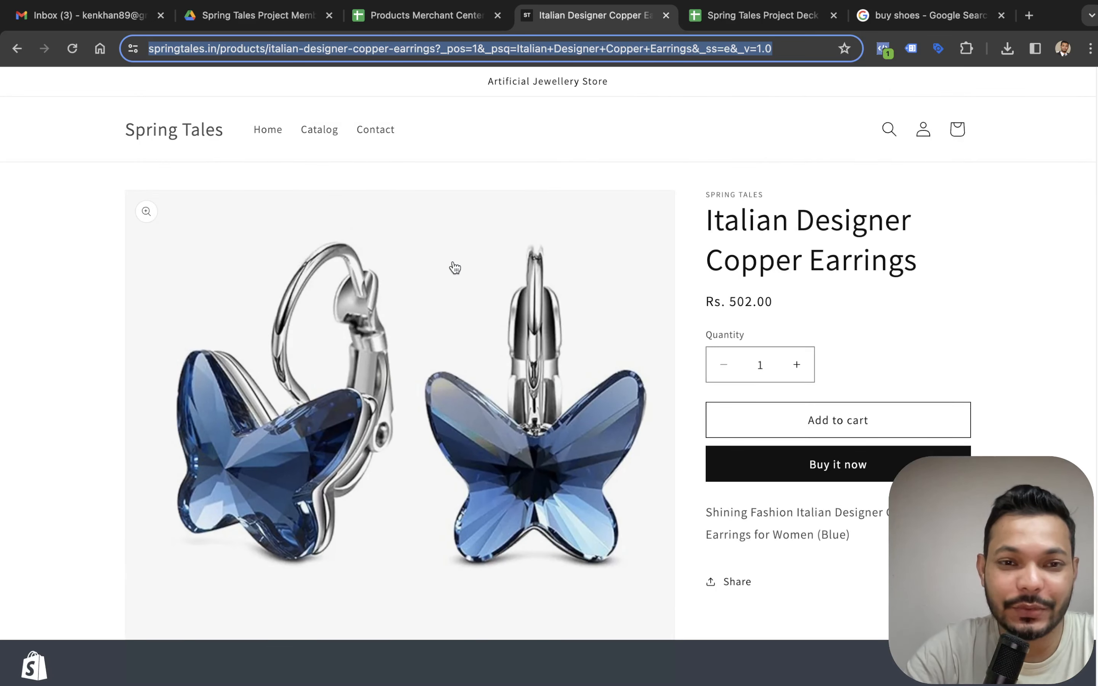
right_click(452, 263)
click(536, 408)
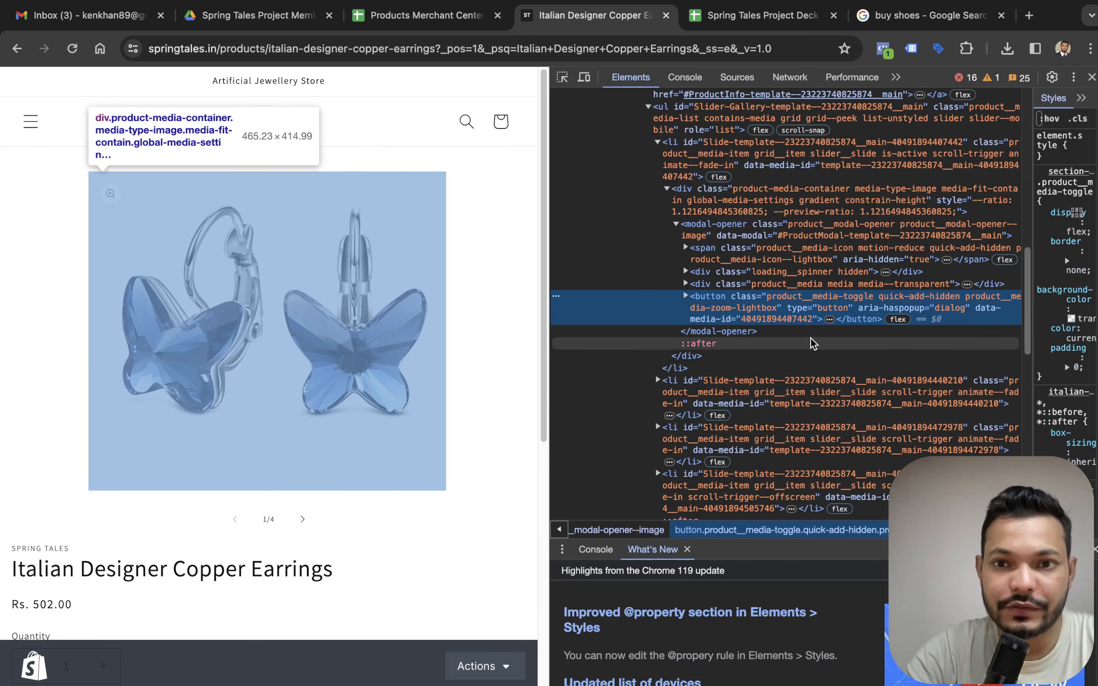
key(ctrl+f)
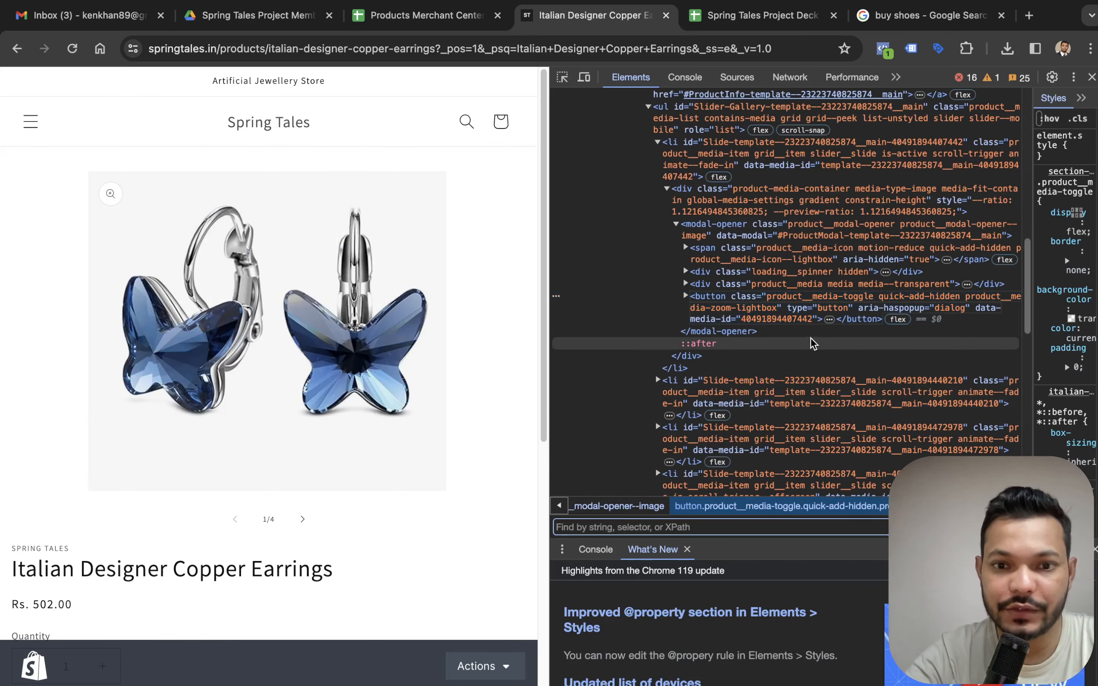
text(png)
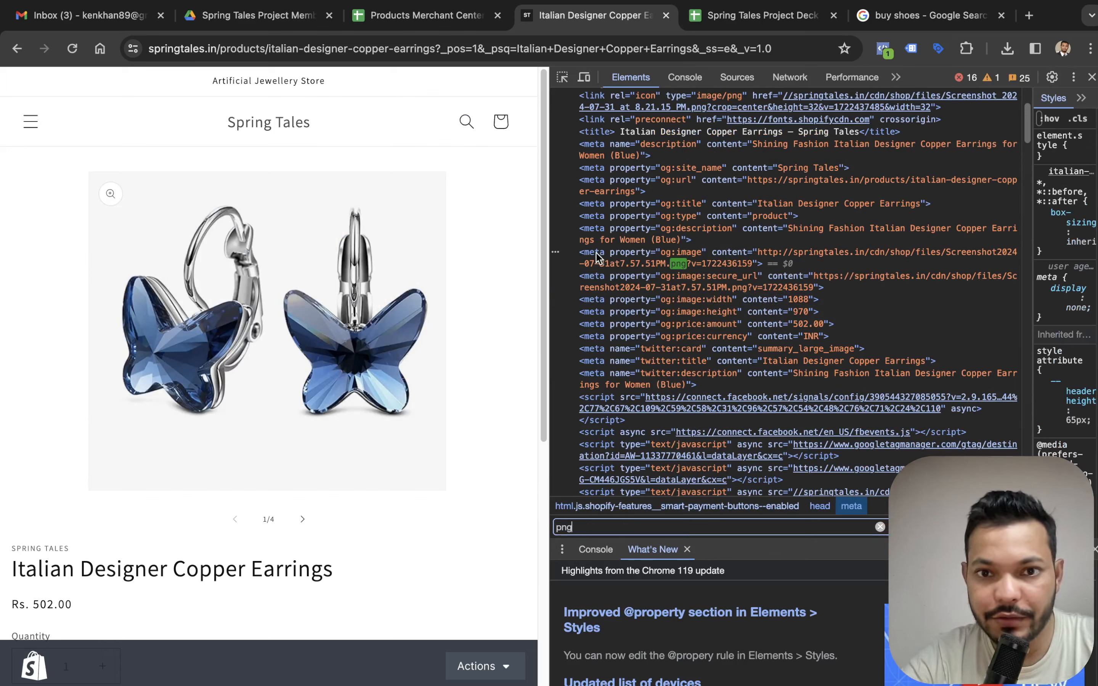
drag(590, 258, 718, 269)
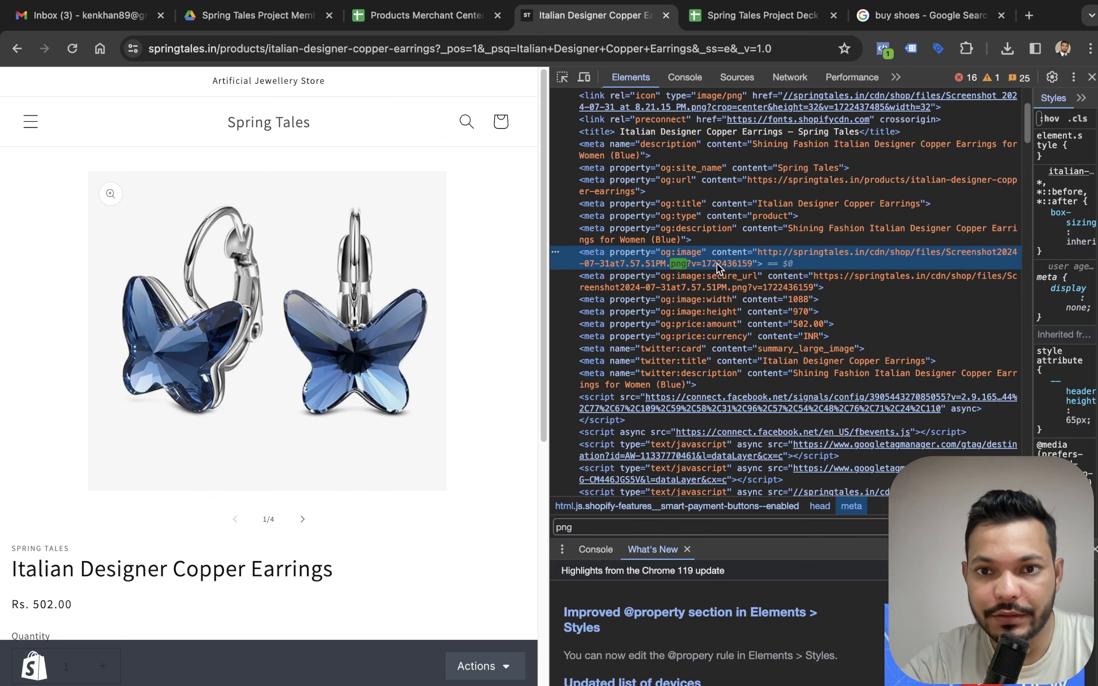
double_click(718, 263)
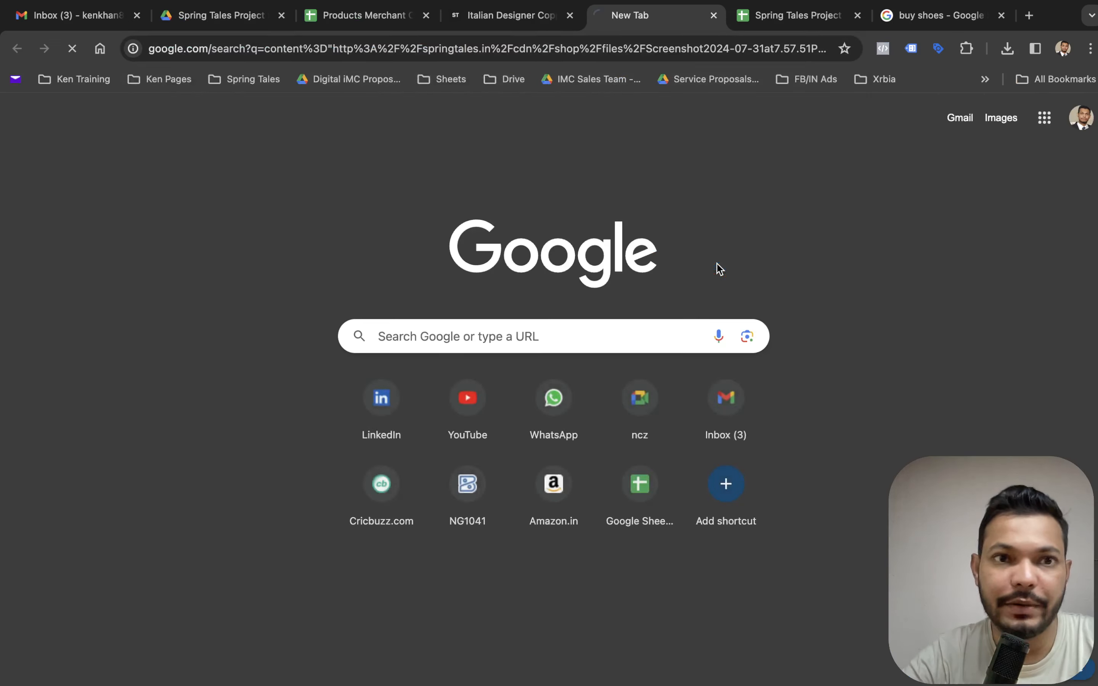
drag(539, 48, 638, 64)
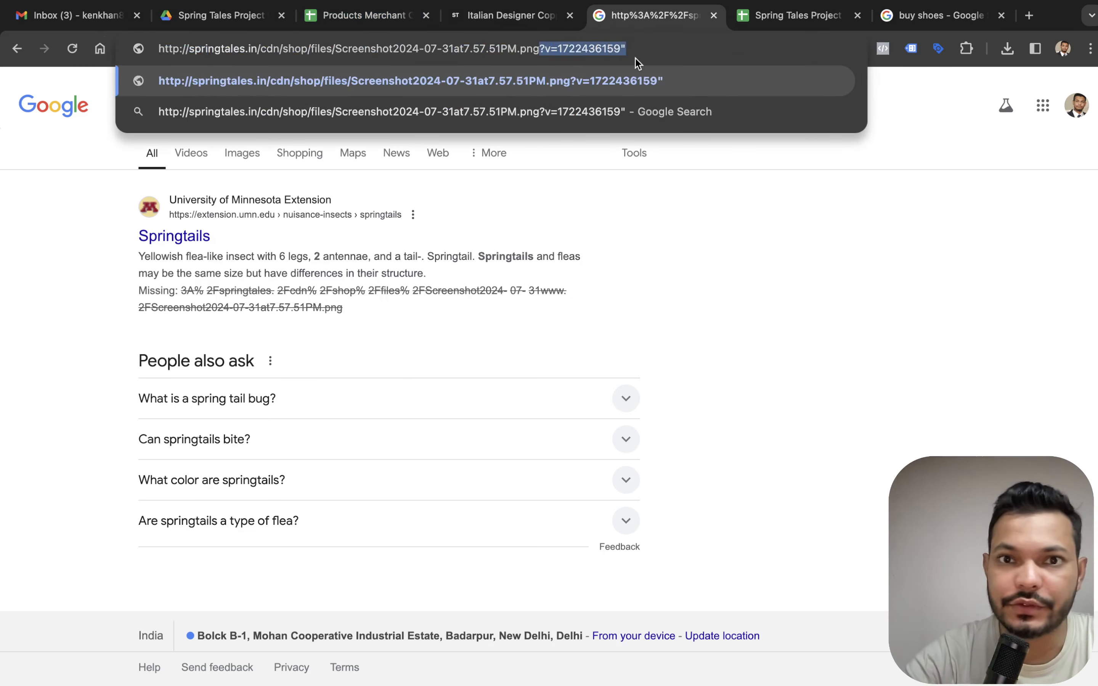
key(BackSpace)
key(Return)
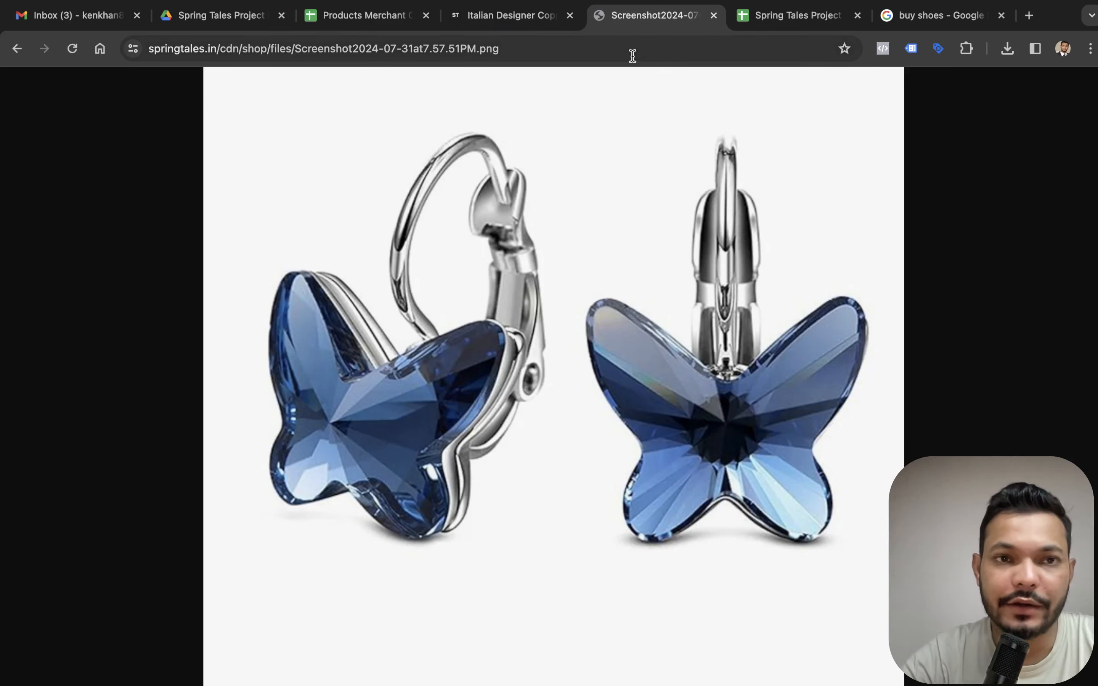
Copy the opened earrings image's URL into the image link cell H2 of the product feed
click(464, 57)
key(ctrl+c)
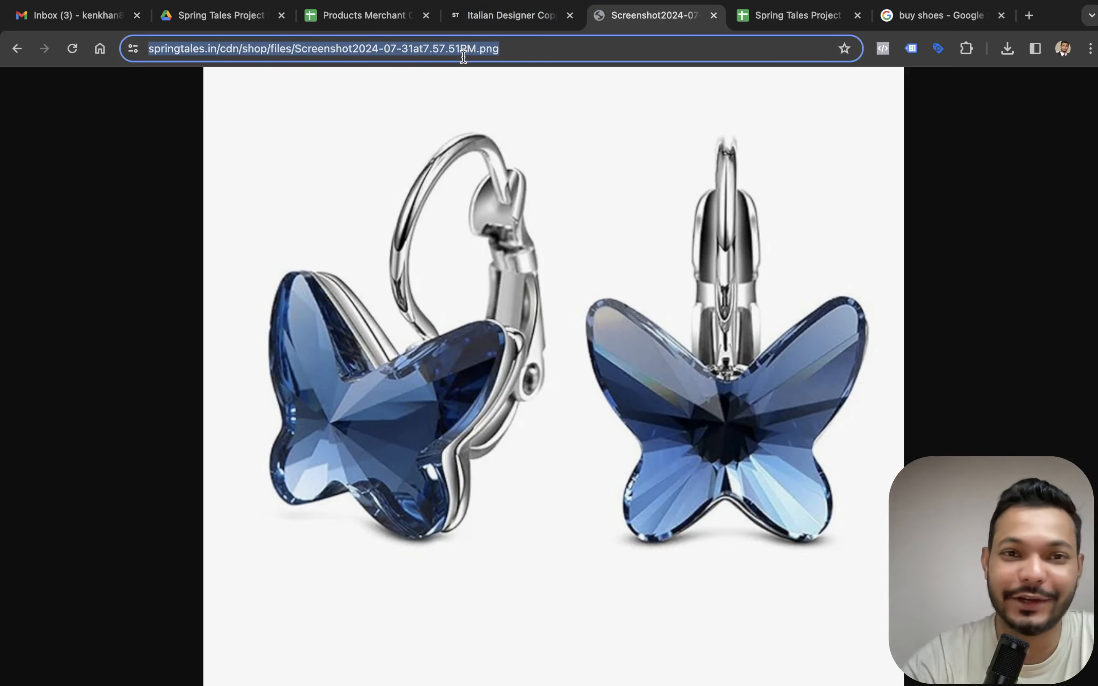
click(367, 16)
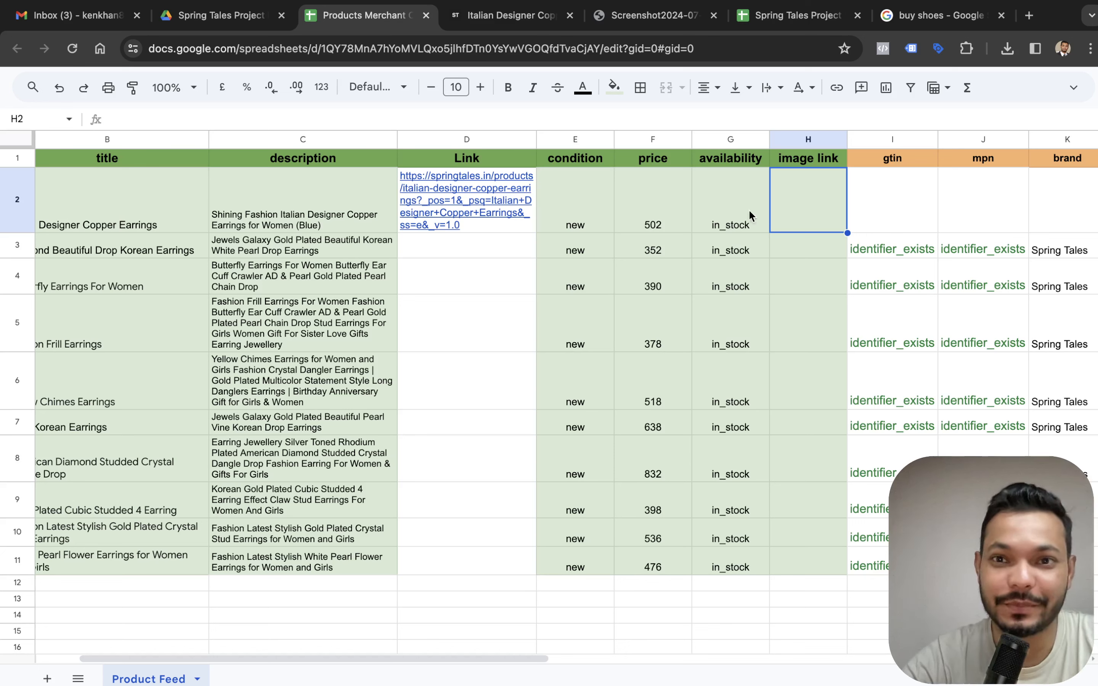
key(ctrl+v)
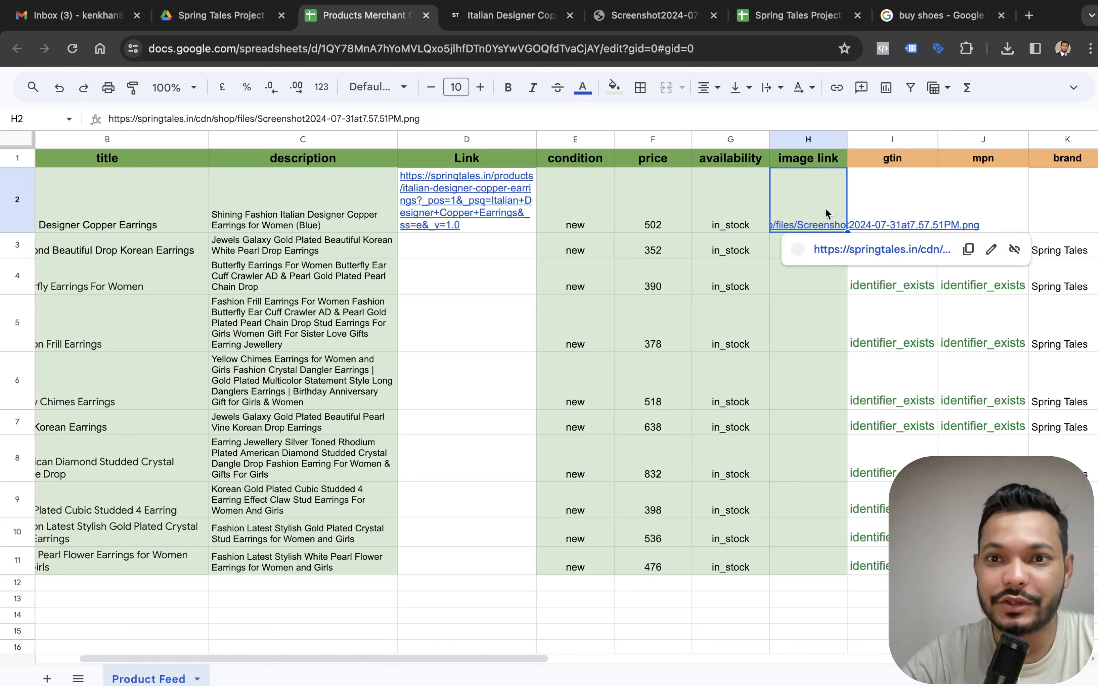
click(819, 305)
click(807, 202)
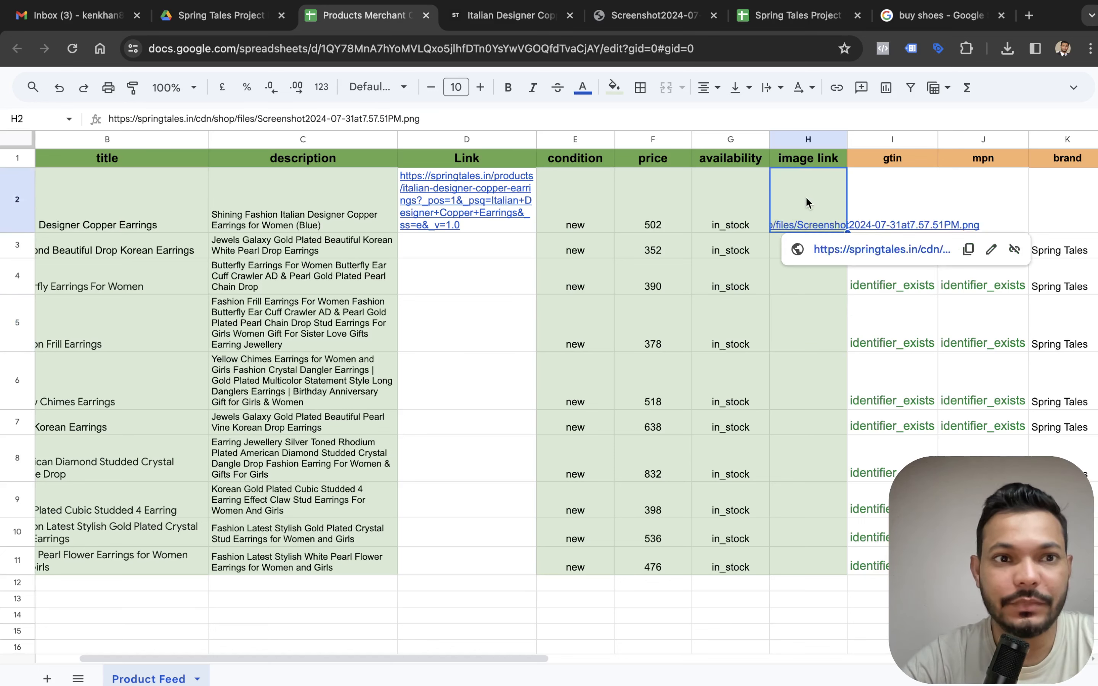
Examine the gtin, mpn and brand columns of the product feed
scroll(805, 195, right, 4)
click(813, 207)
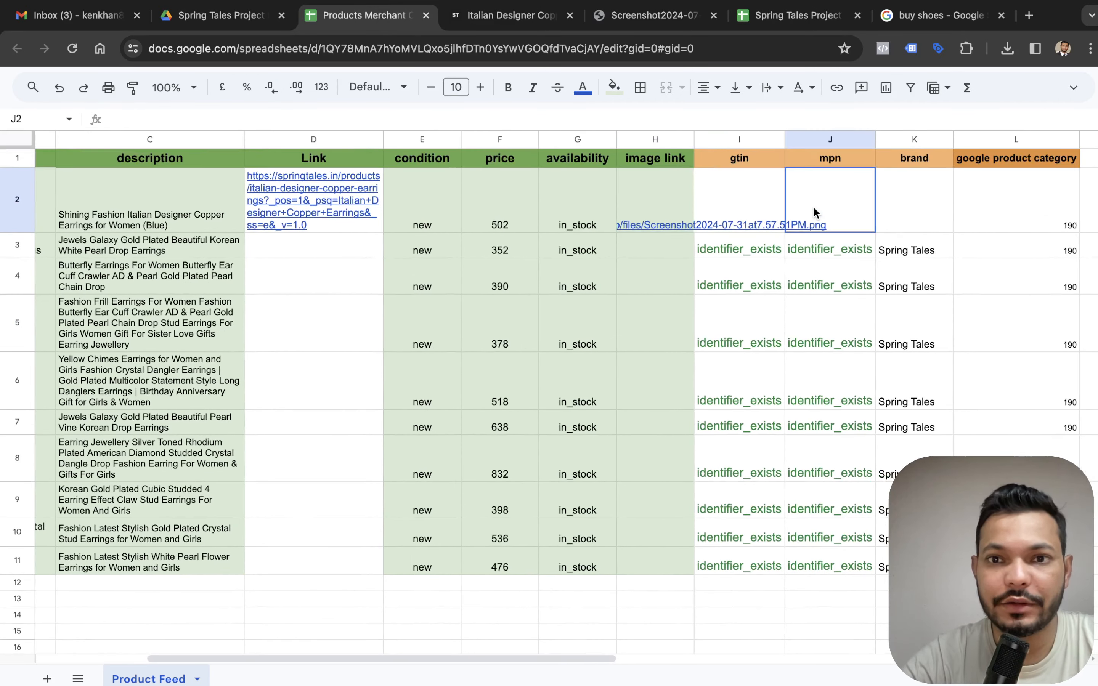
key(Left)
scroll(558, 396, right, 2)
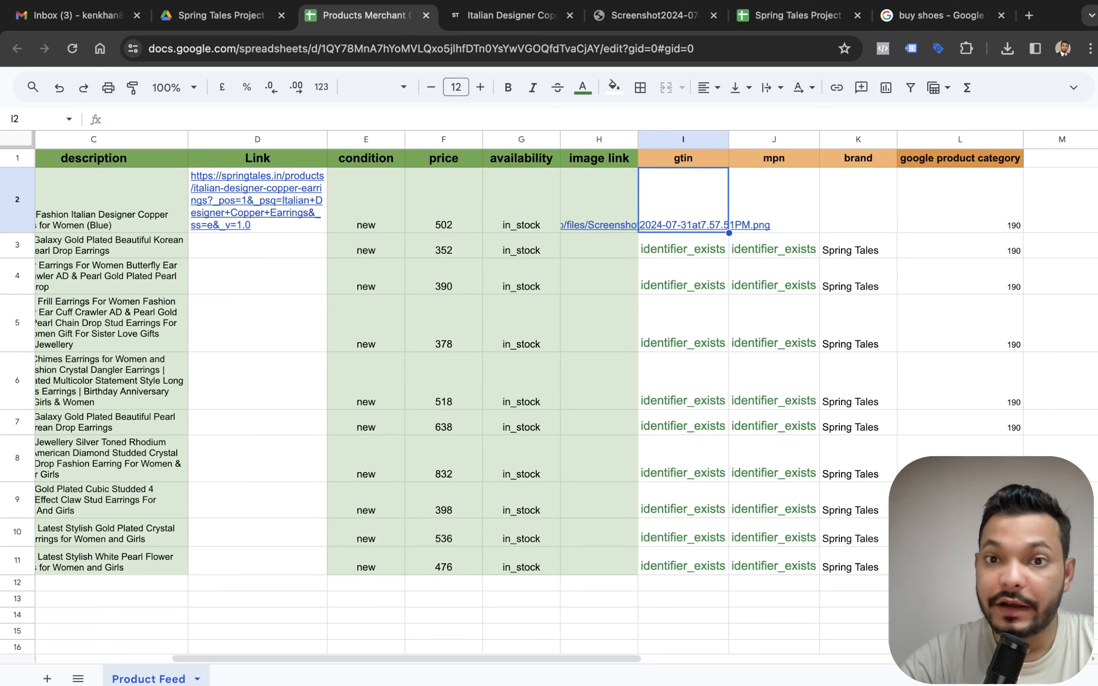
scroll(558, 396, right, 3)
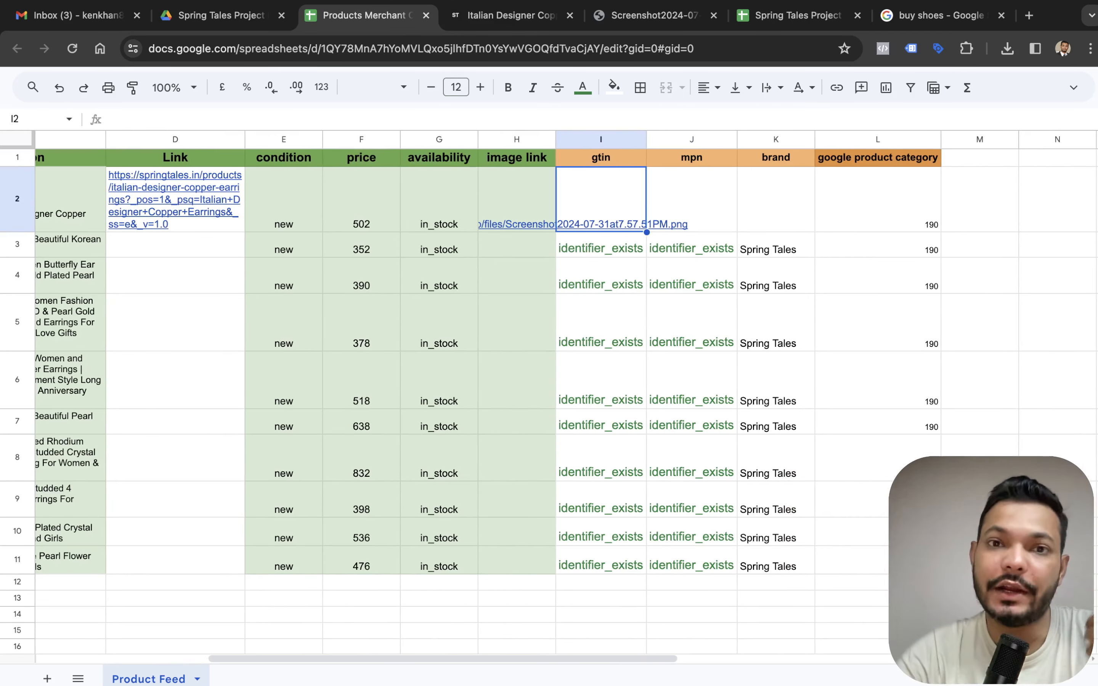
click(631, 159)
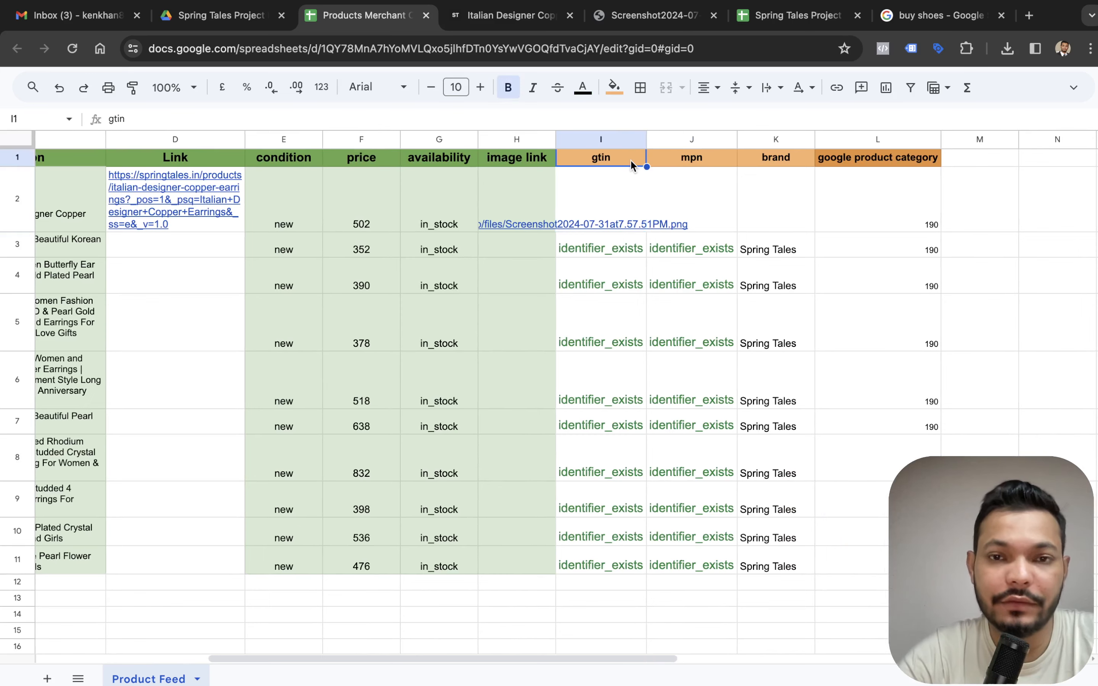
key(Left)
key(Right)
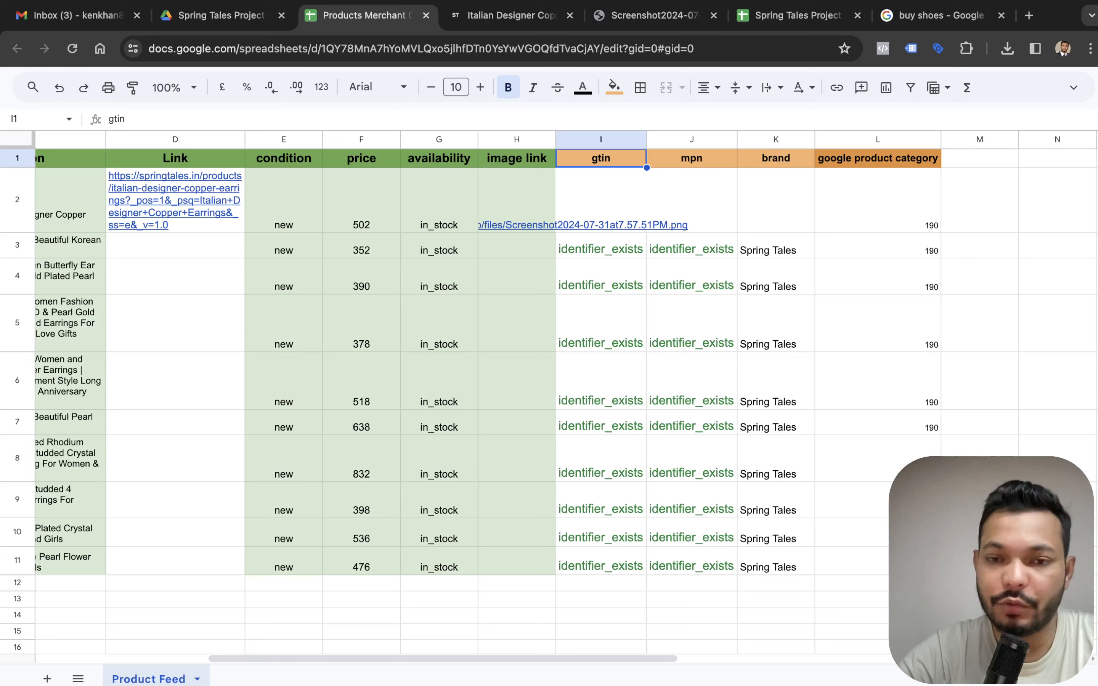
key(Right)
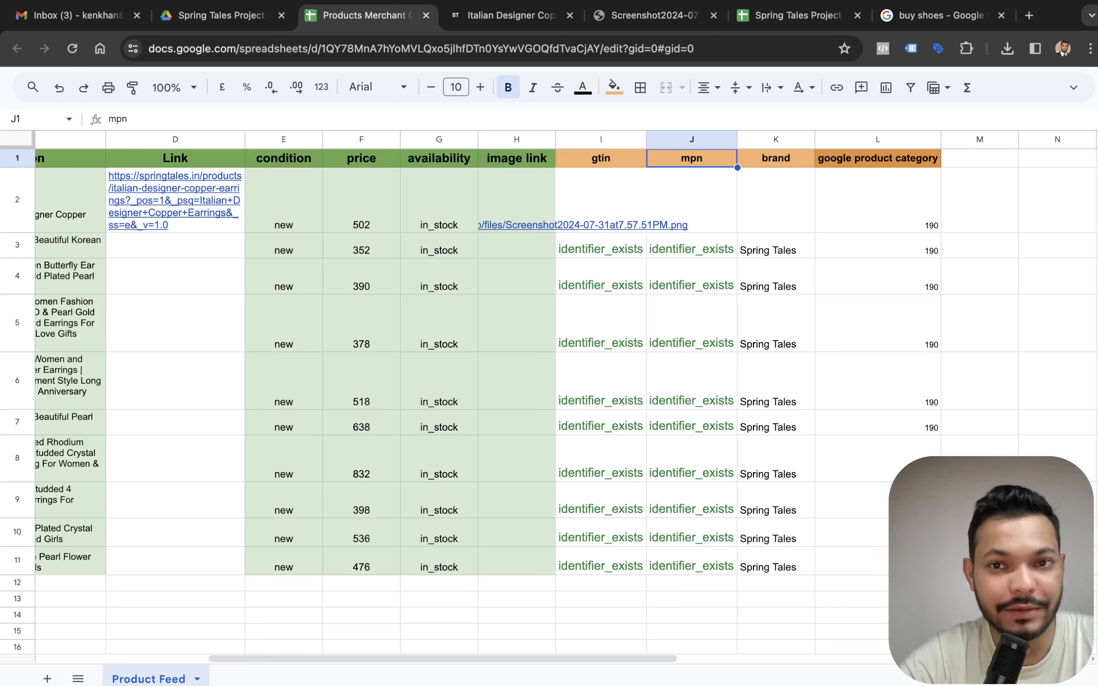
key(Right)
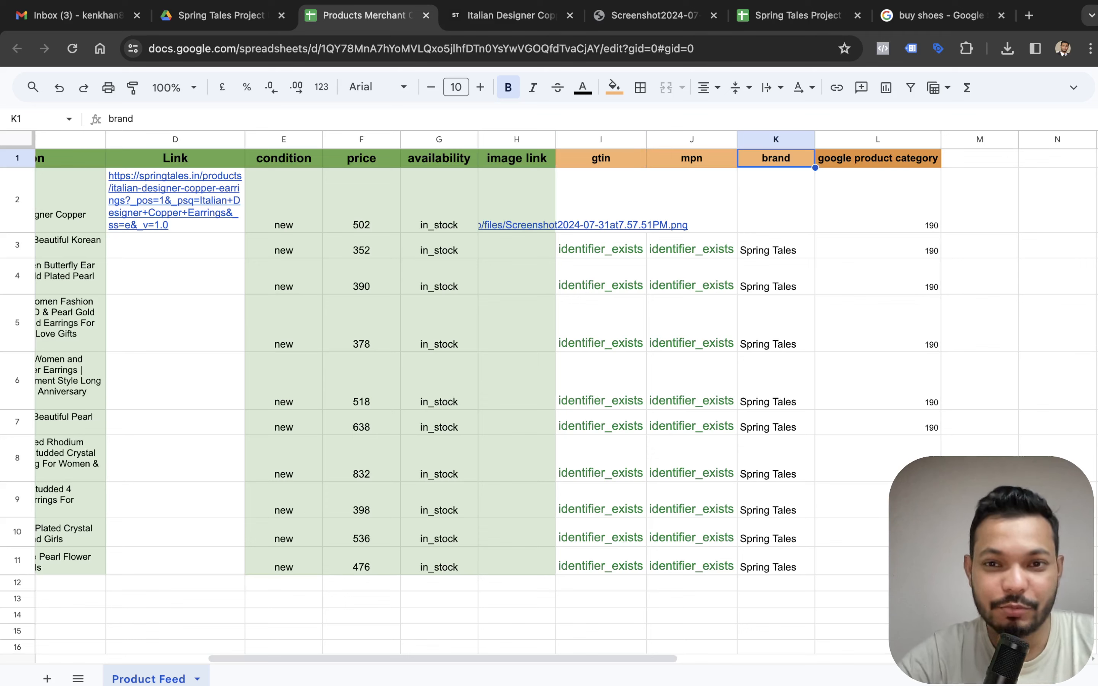
Copy the brand "Spring Tales" from K3 into the empty brand cell K2
key(Down)
key(Down)
key(super+c)
key(Up)
key(super+v)
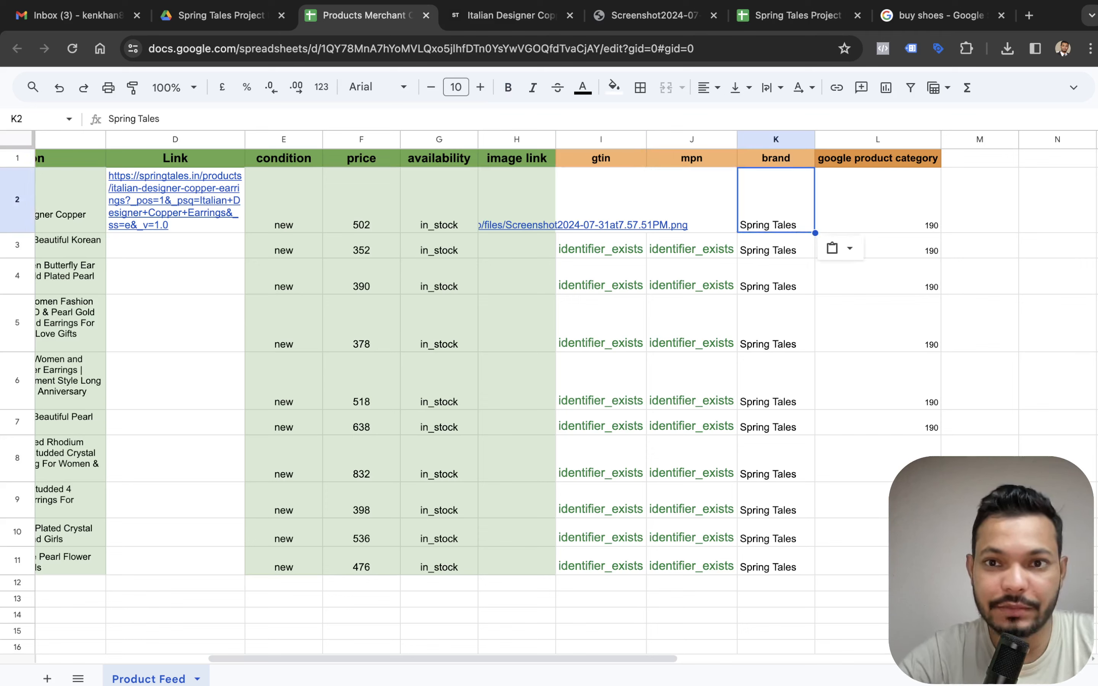
Copy the "identifier_exists" entries from I3:J3 into the gtin and mpn cells of row 2
key(Left)
key(Left)
key(Down)
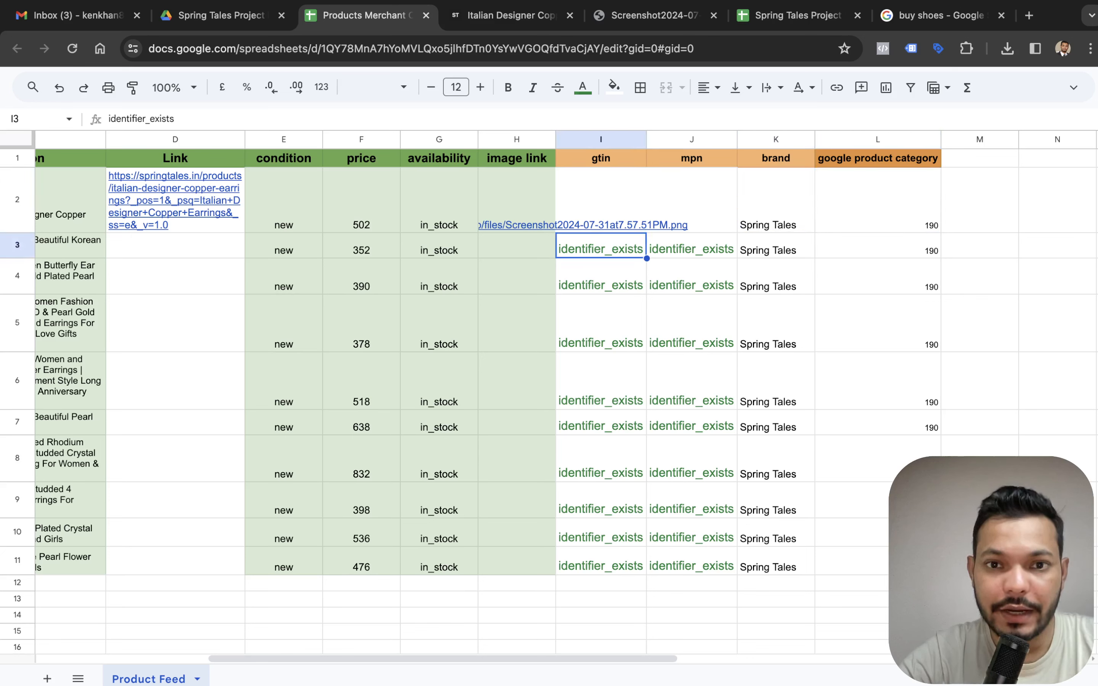
key(shift+Right)
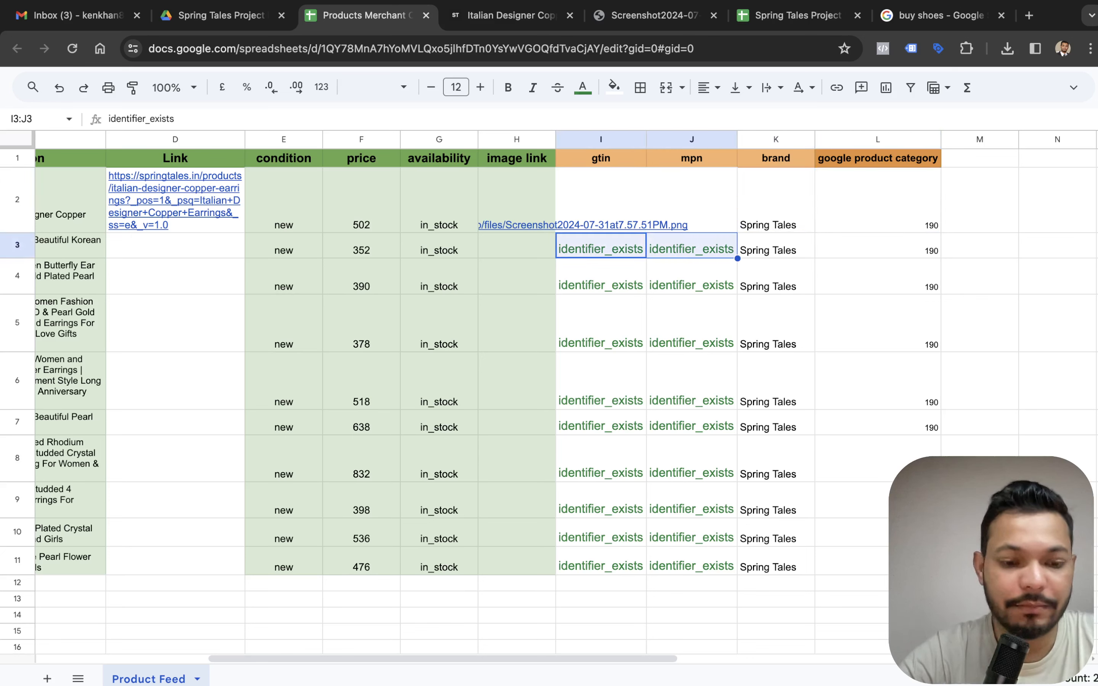
key(super+c)
key(Up)
key(super+v)
key(Right)
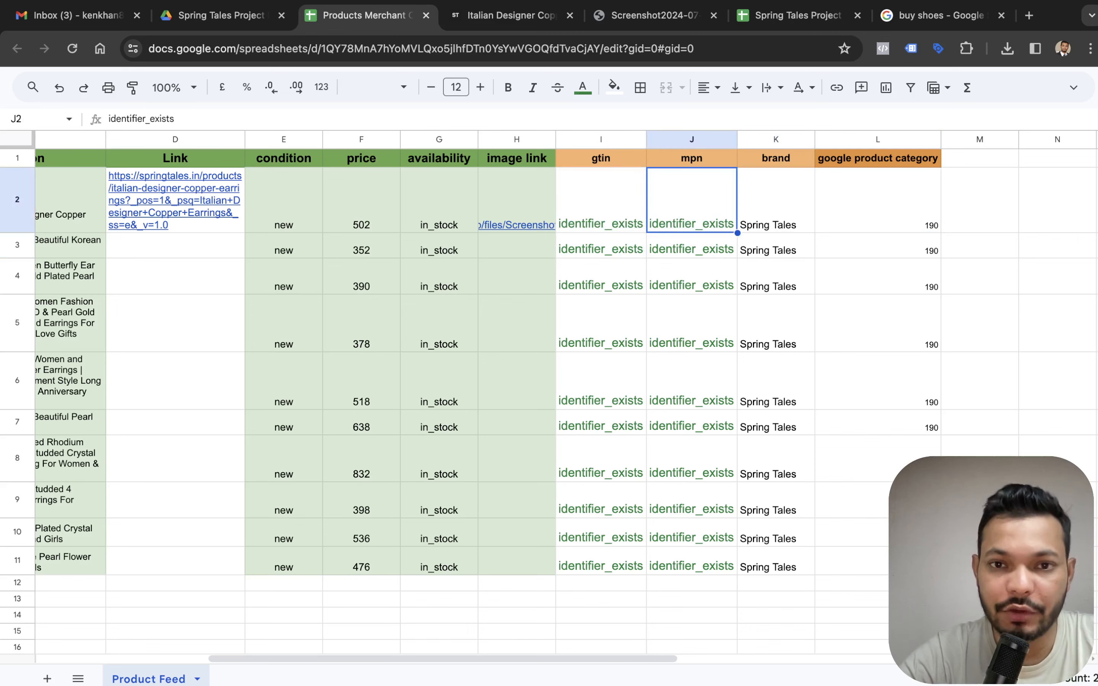
key(Left)
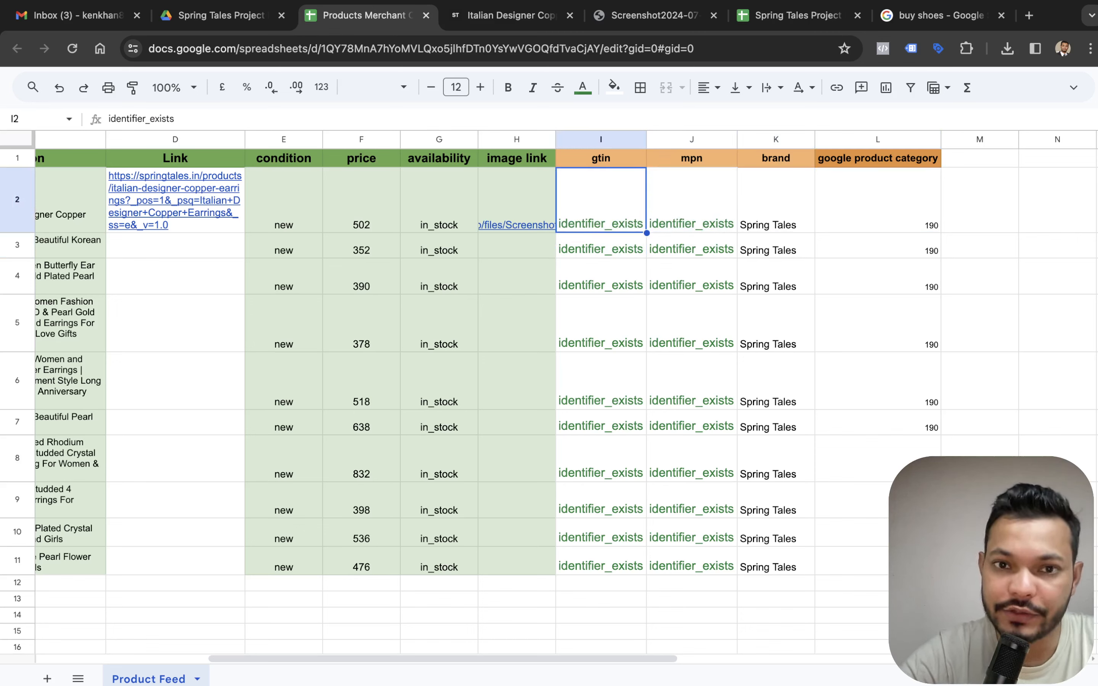
Check the google product category header and its code for the copper earrings in row 2
click(881, 200)
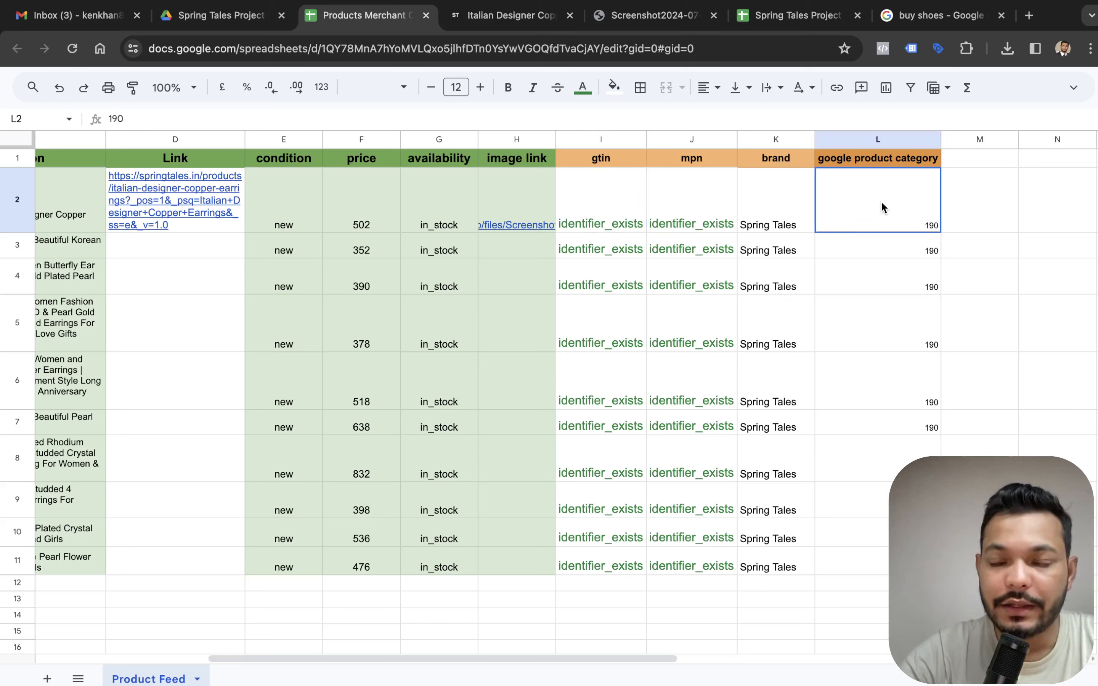
click(869, 164)
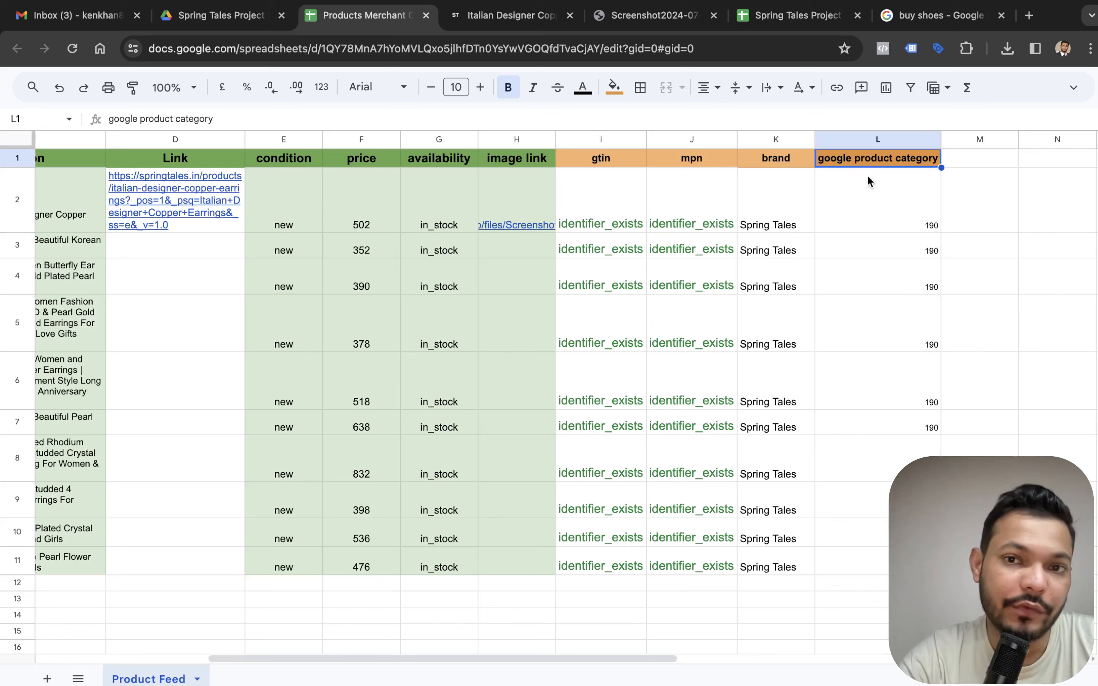
click(895, 214)
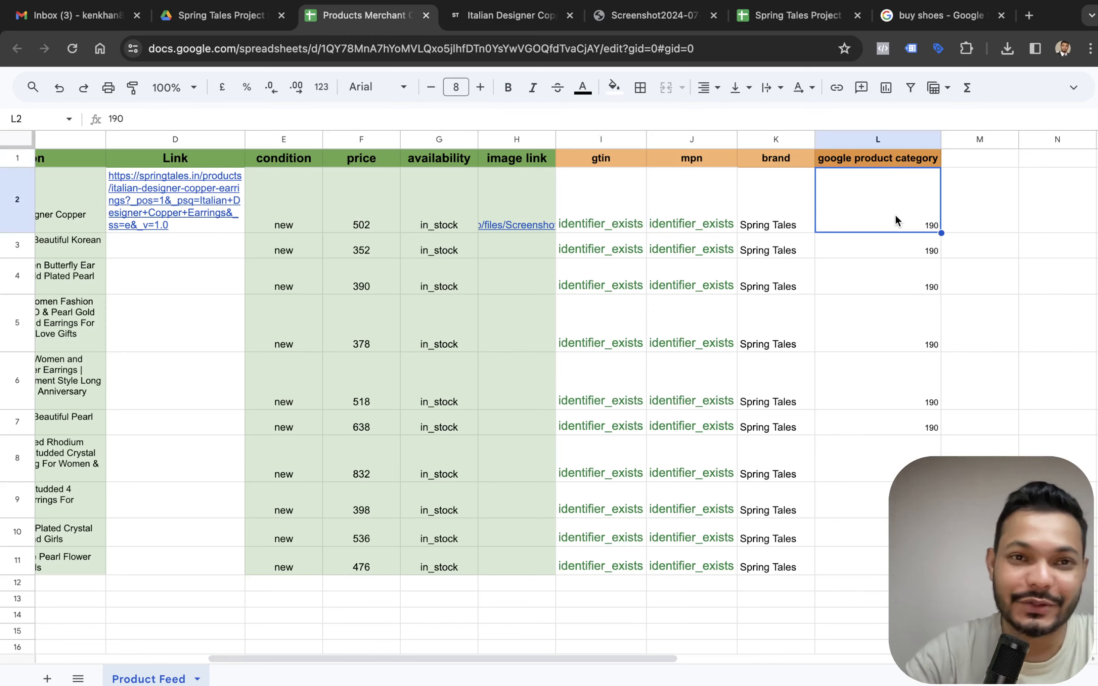
Search Google for "google ads taxanomy" in a new browser tab and open the Google product category help article
key(super+t)
text(oogle ads taxa)
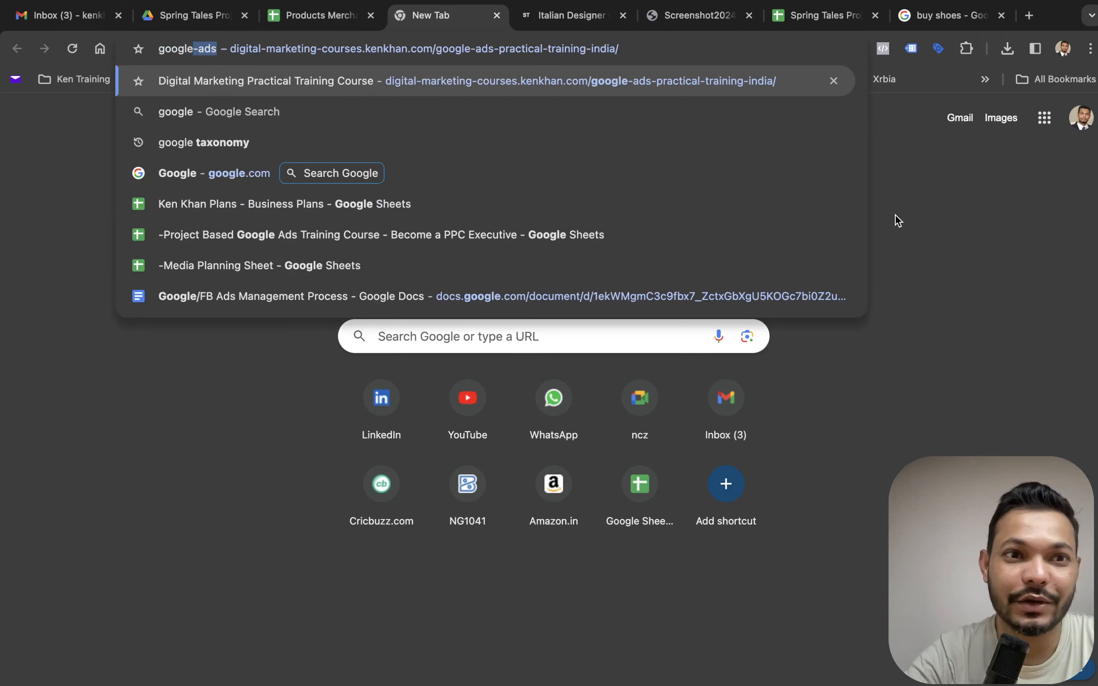
key(Return)
text(nomy)
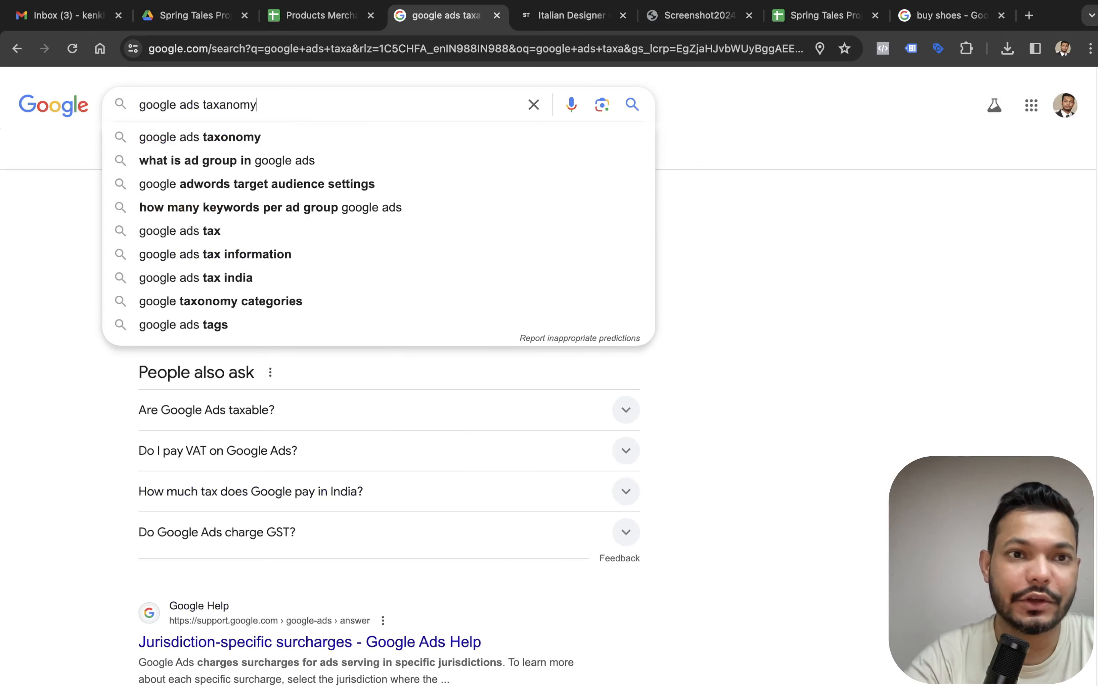
key(Return)
click(255, 279)
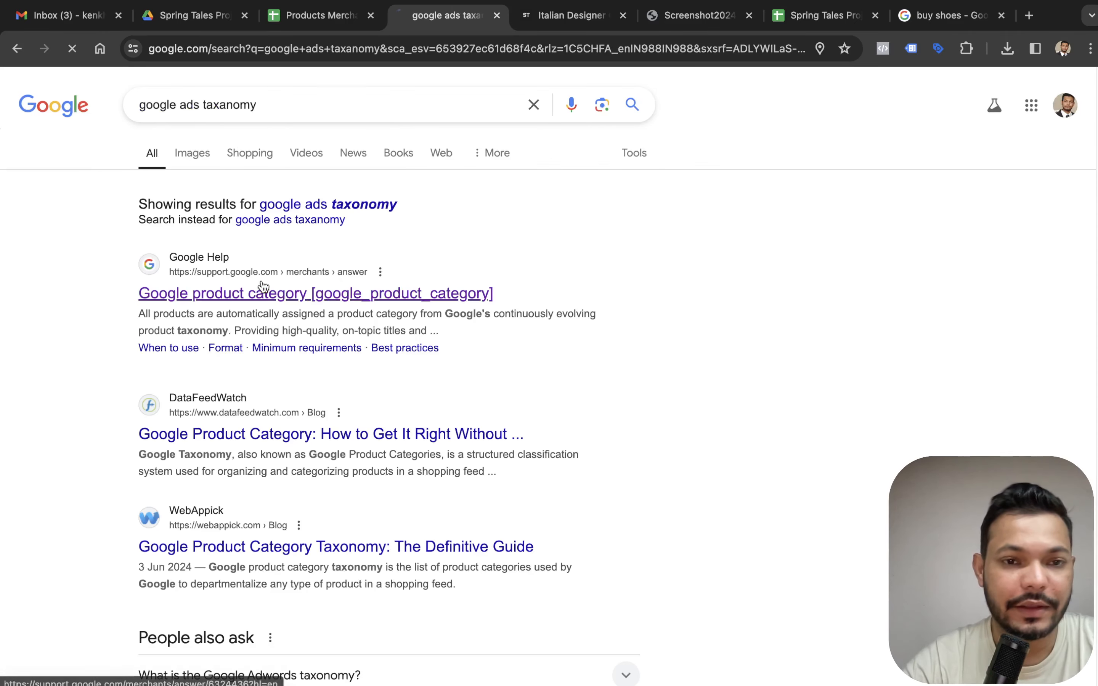
Read the help article's format section and minimum requirements, looking for the downloadable list of Google product categories
scroll(485, 392, down, 9)
scroll(485, 393, down, 10)
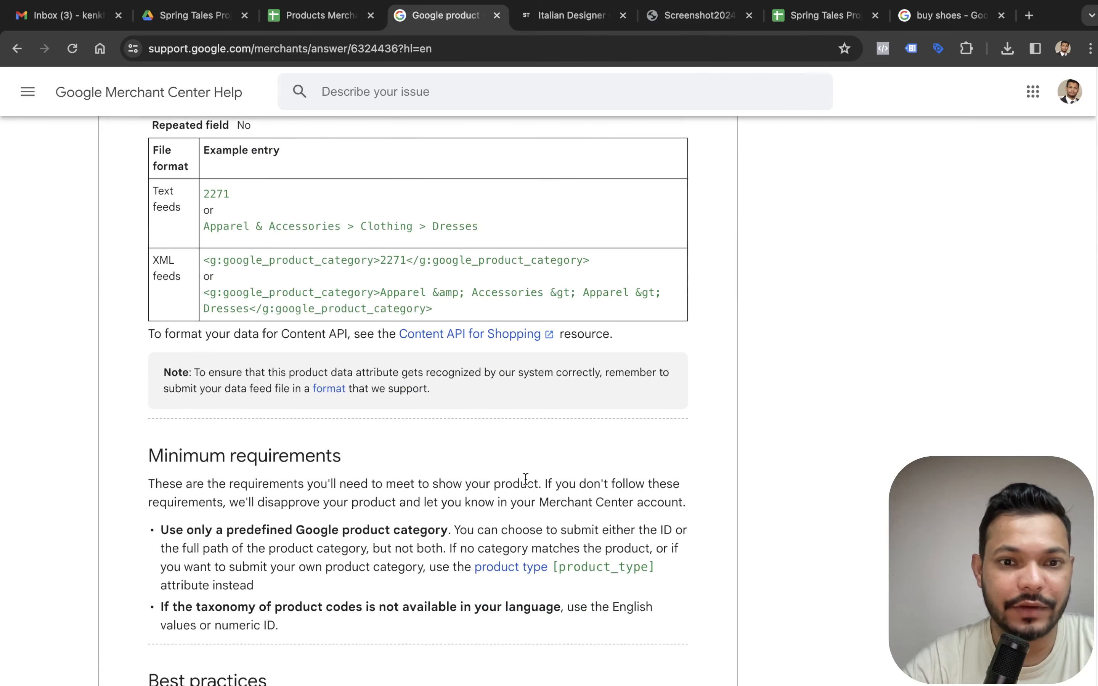
scroll(532, 412, down, 8)
scroll(532, 412, up, 8)
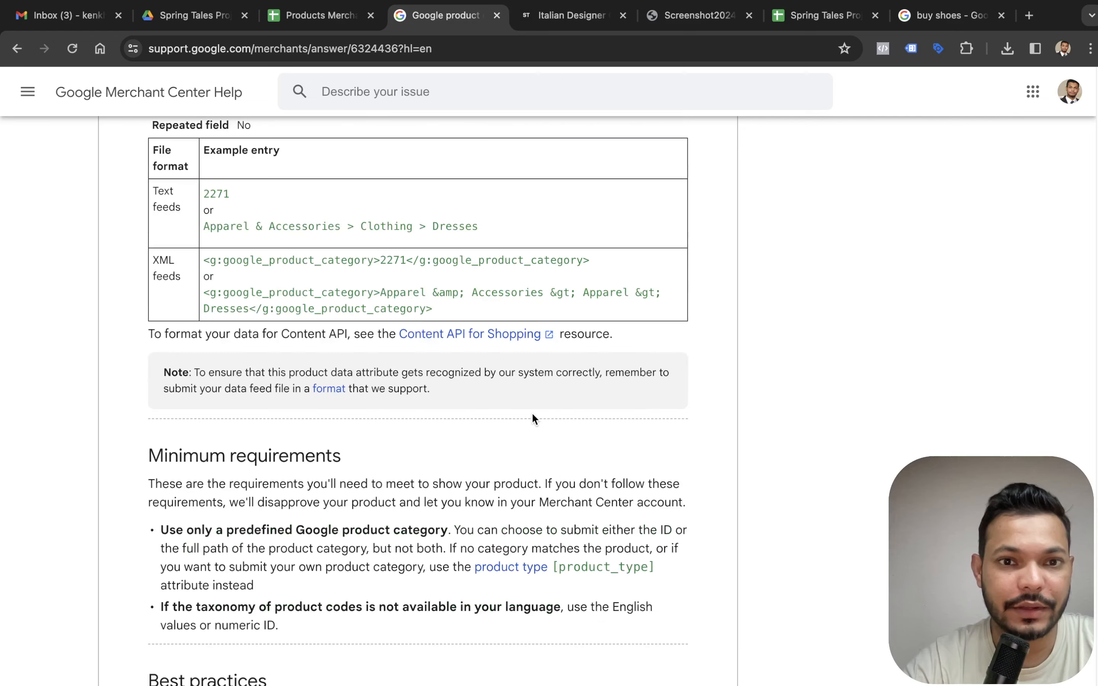
scroll(532, 414, down, 3)
scroll(532, 414, up, 14)
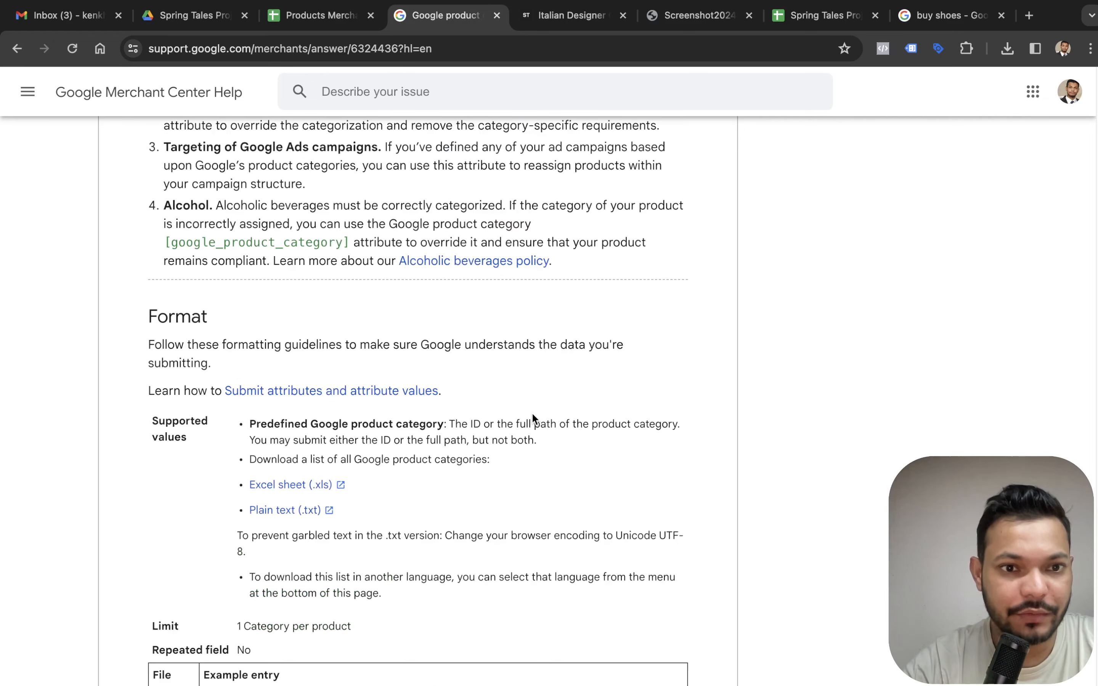
scroll(303, 392, down, 3)
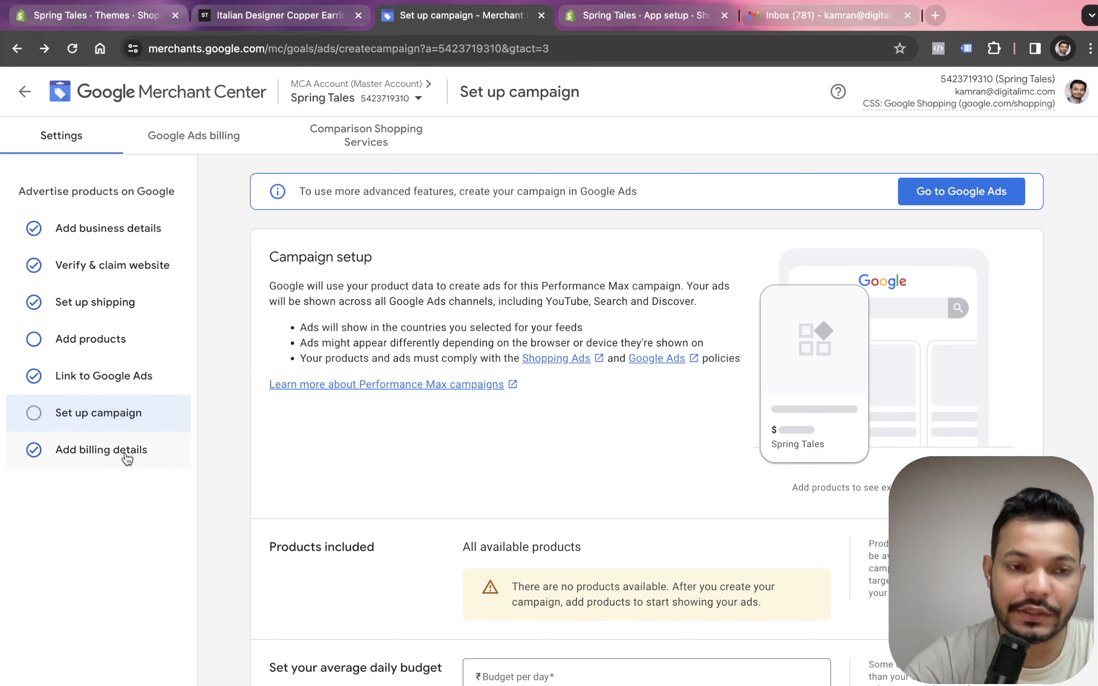
Switch to Google Merchant Center, review the methods for adding products, and choose to add 1 product at a time
click(103, 357)
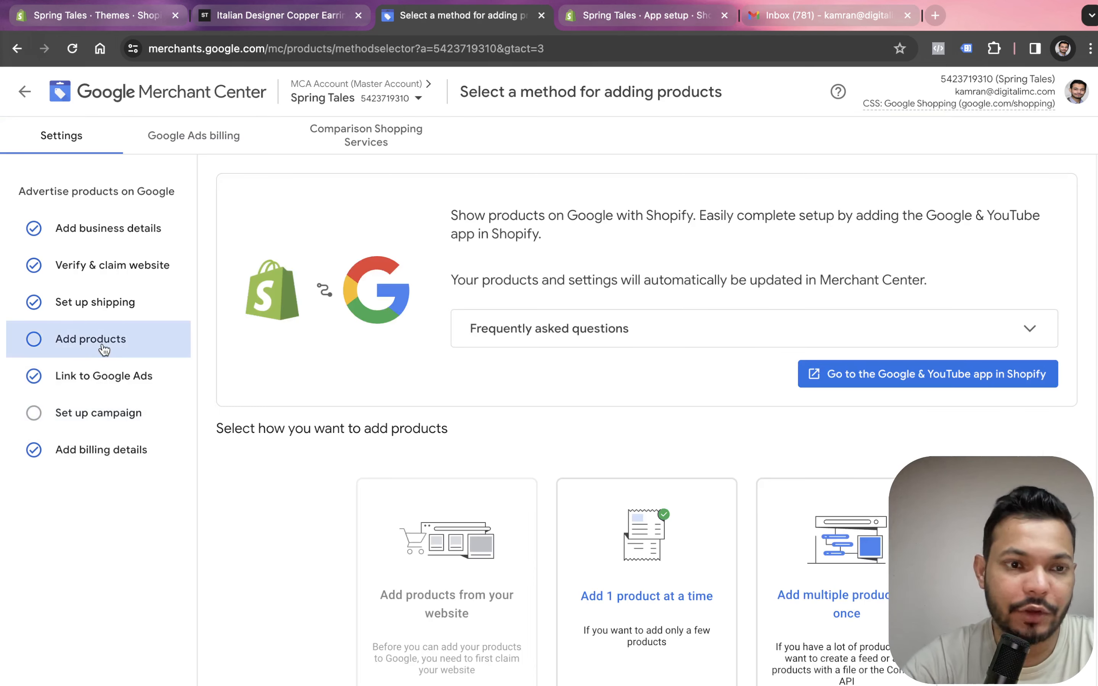
scroll(453, 360, down, 2)
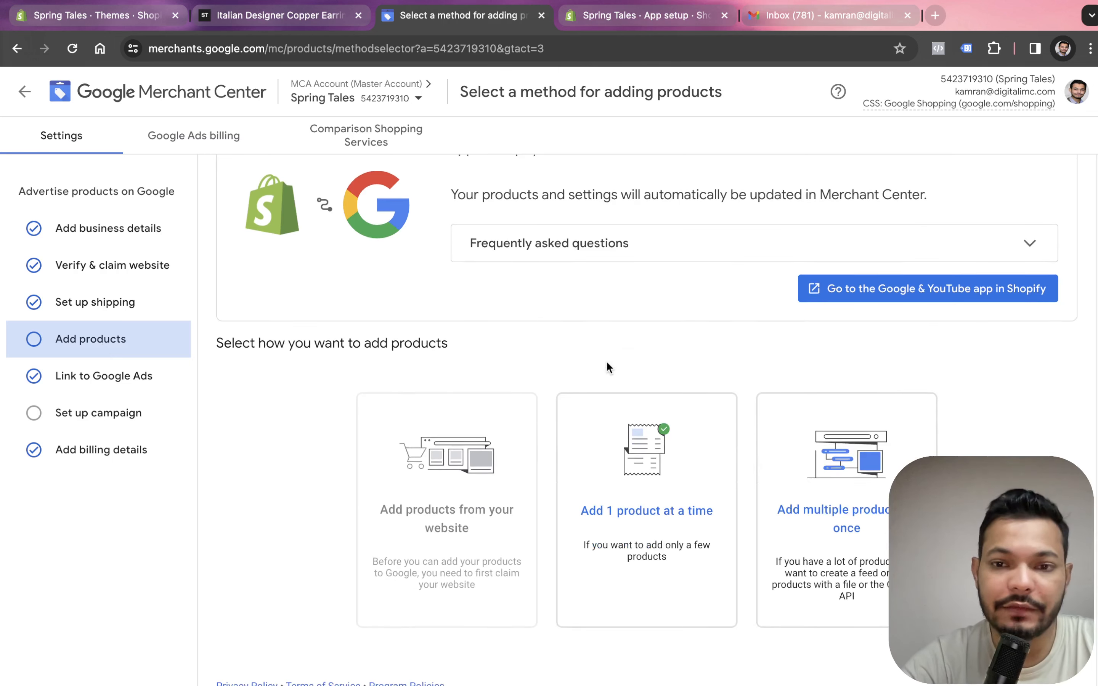
scroll(683, 376, up, 2)
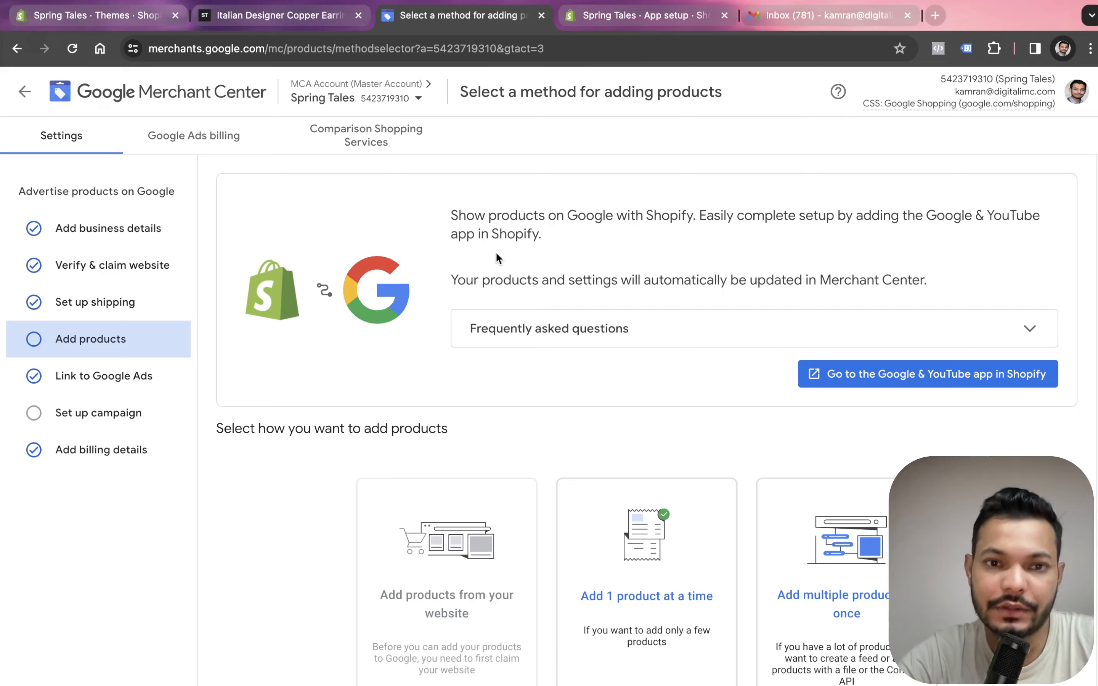
scroll(496, 252, down, 2)
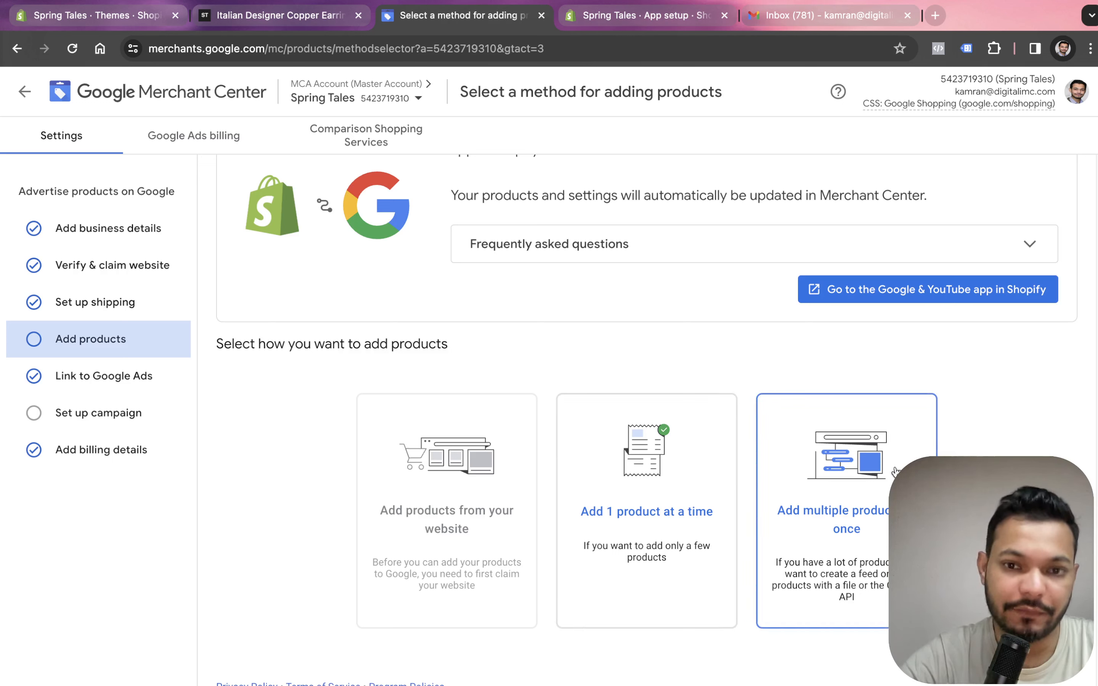
click(709, 459)
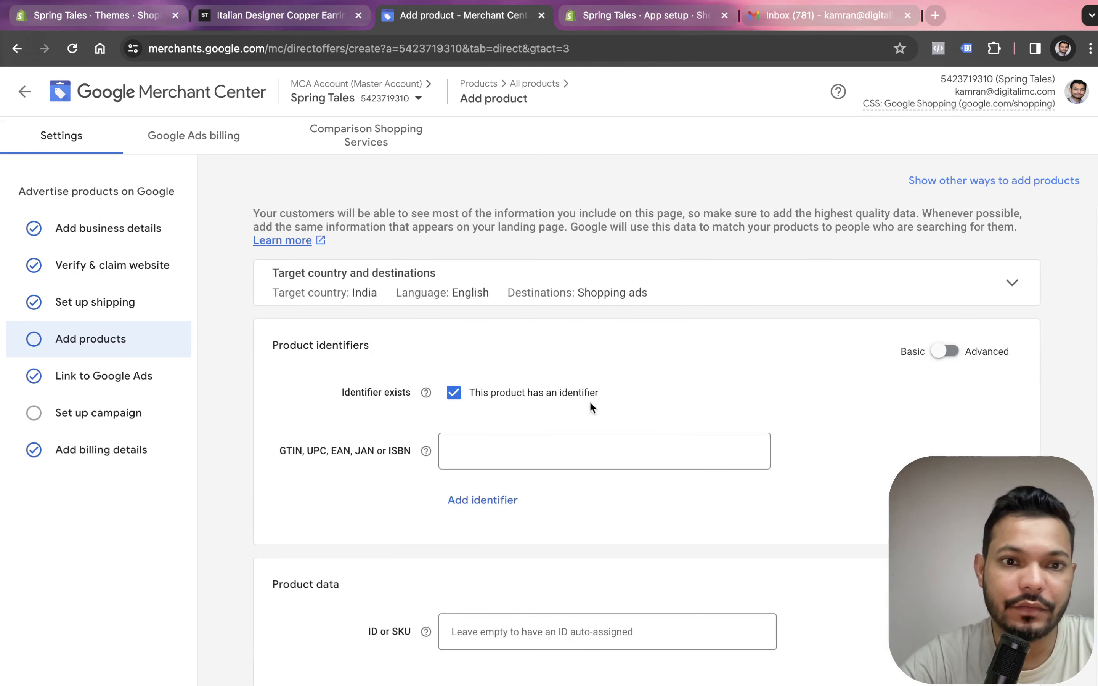
Mark the product as having no identifier and get ST_01 from row 2 of the product feed spreadsheet for the ID or SKU field
click(454, 393)
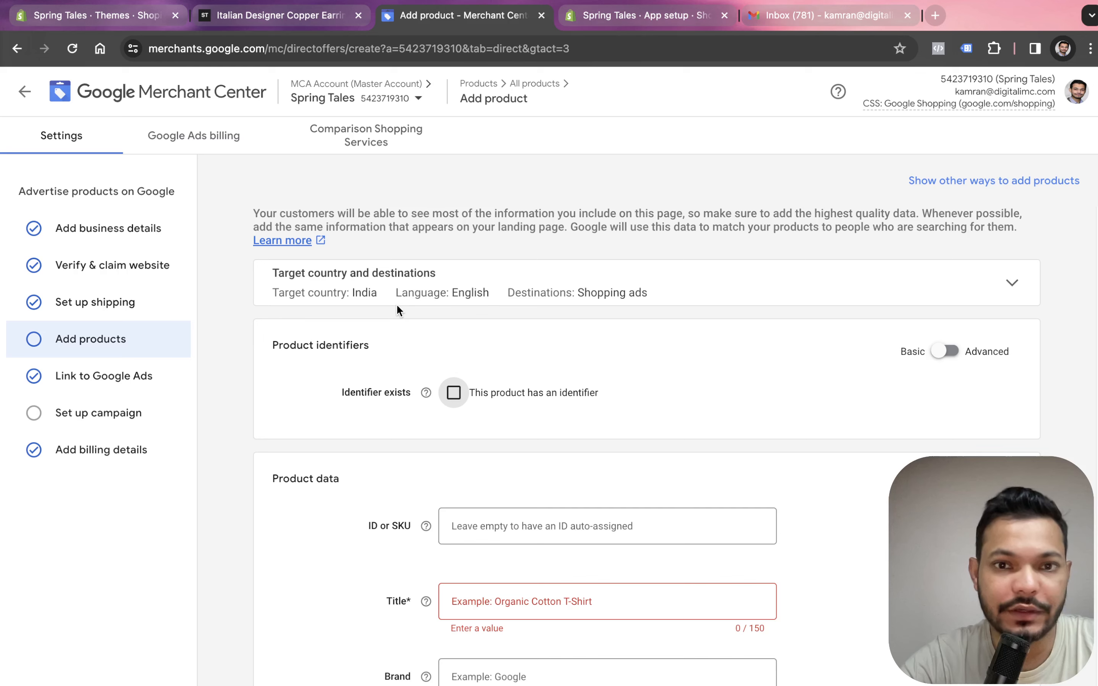
scroll(613, 309, down, 5)
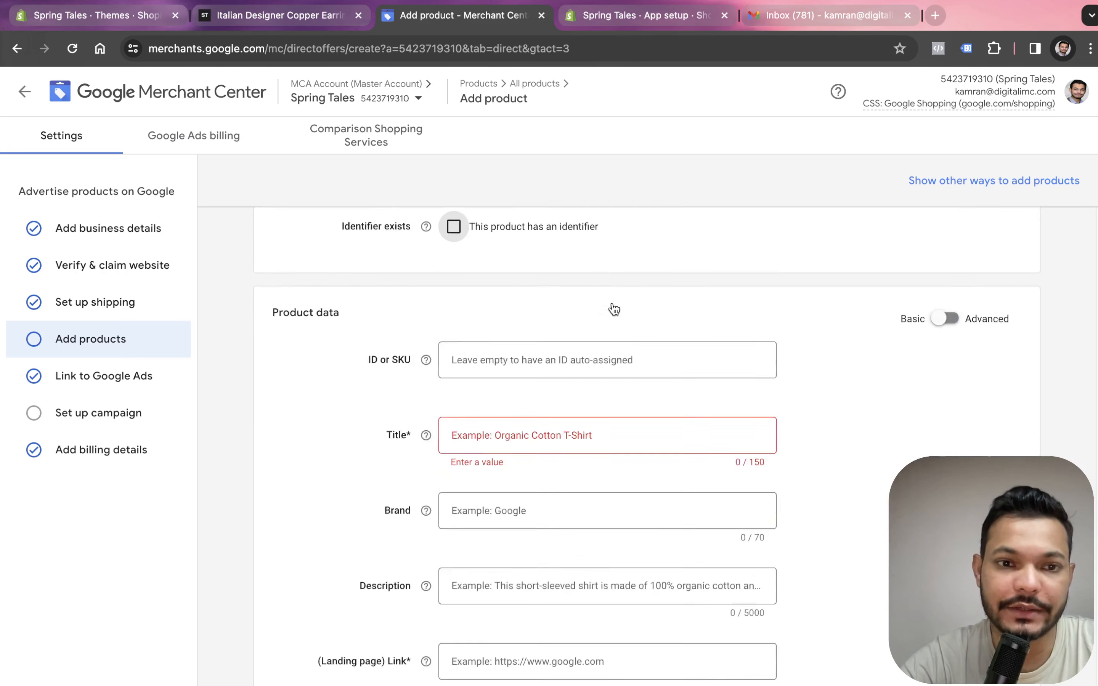
click(525, 298)
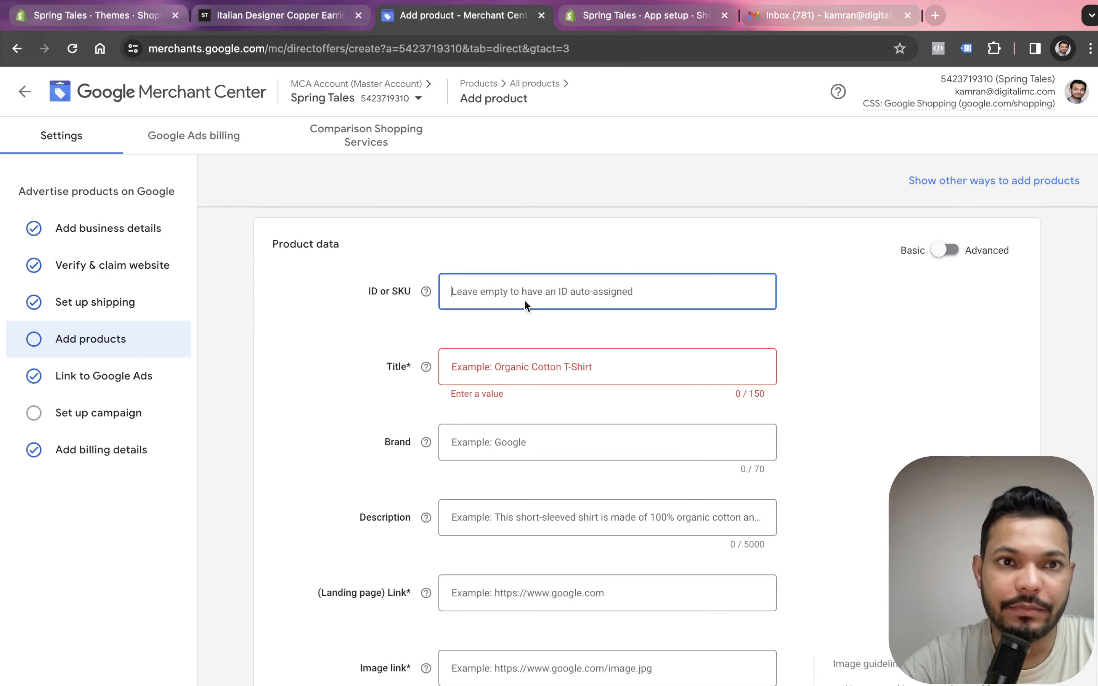
key(ctrl+Left)
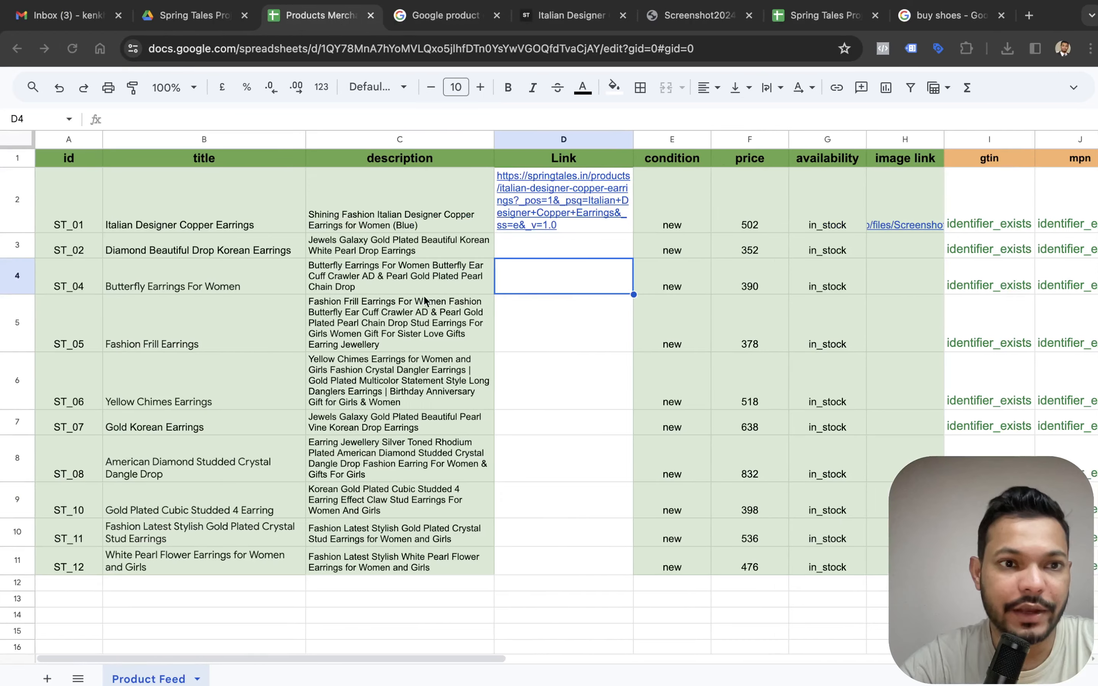
drag(102, 222, 337, 213)
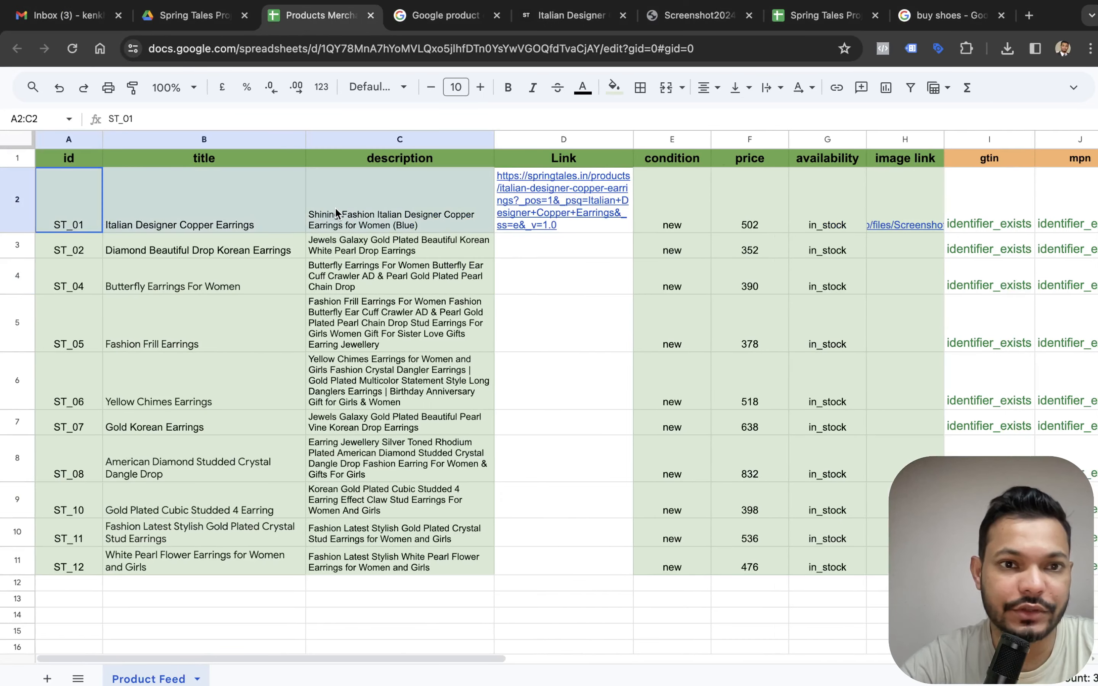
click(271, 208)
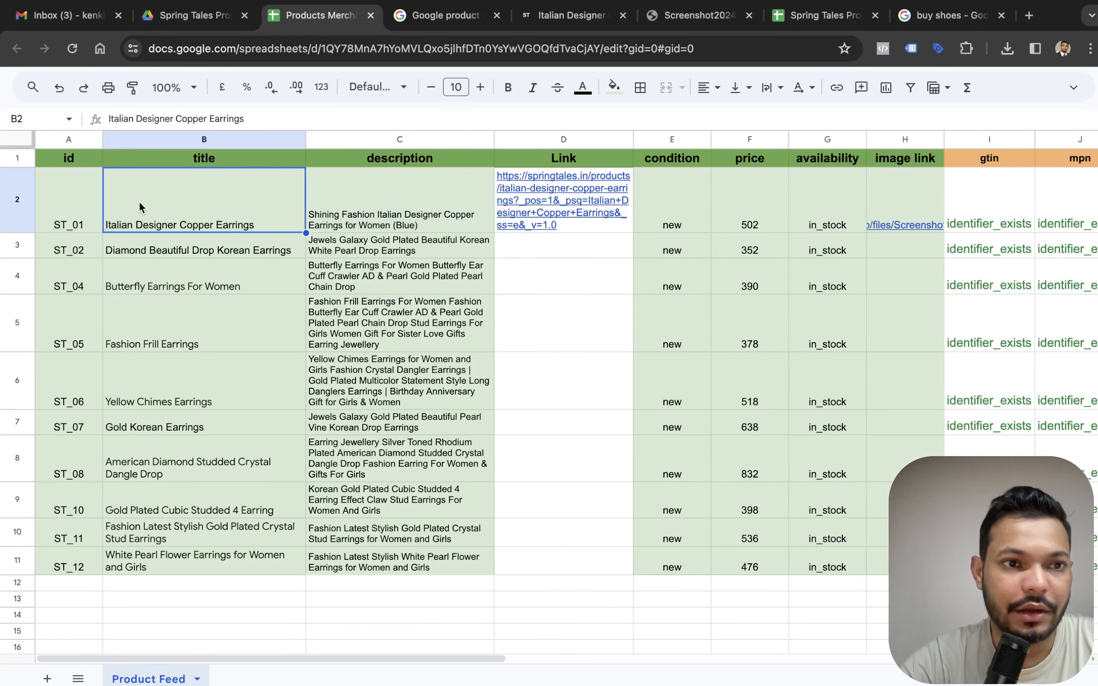
click(96, 210)
scroll(255, 290, right, 10)
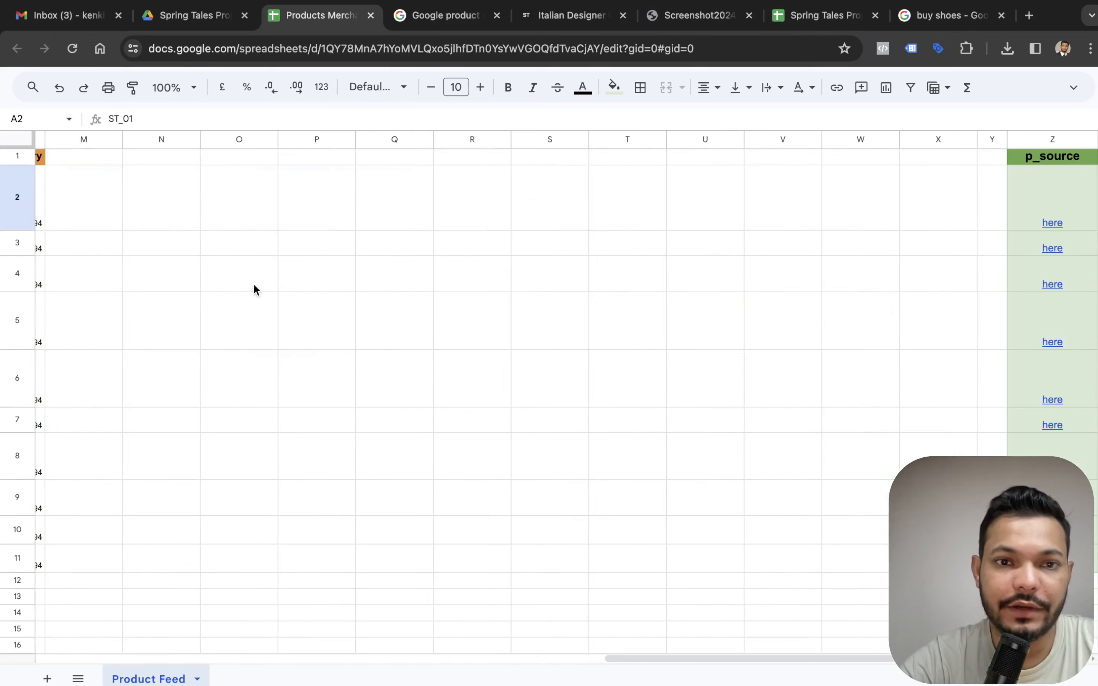
right_click(449, 381)
click(938, 139)
right_click(650, 281)
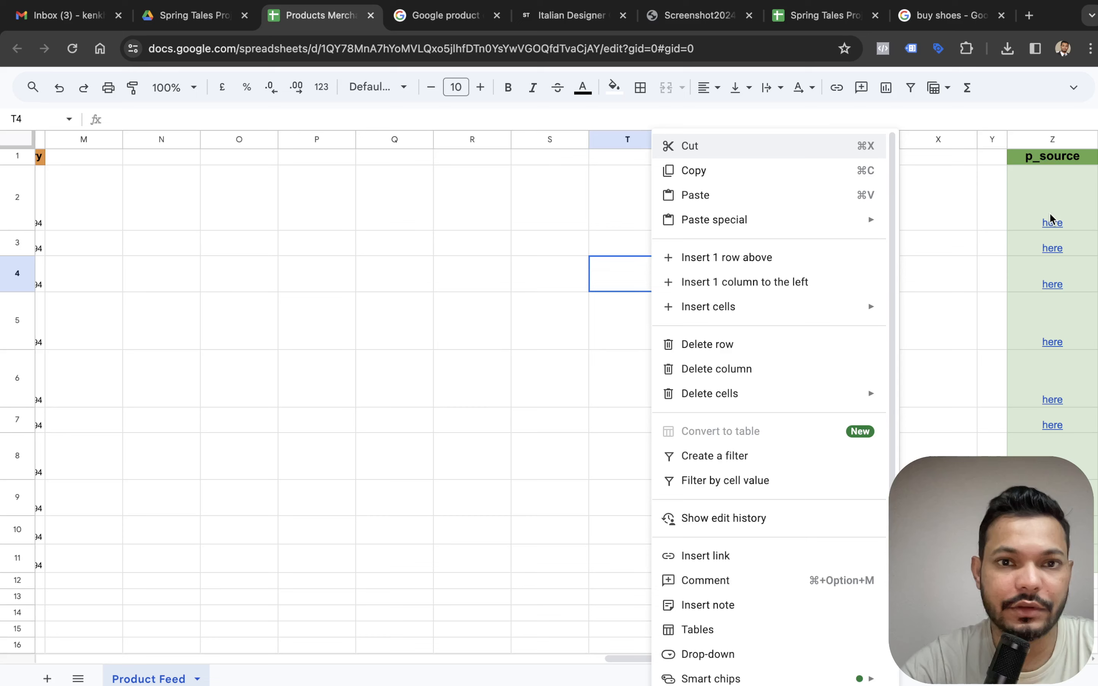
right_click(505, 299)
click(975, 319)
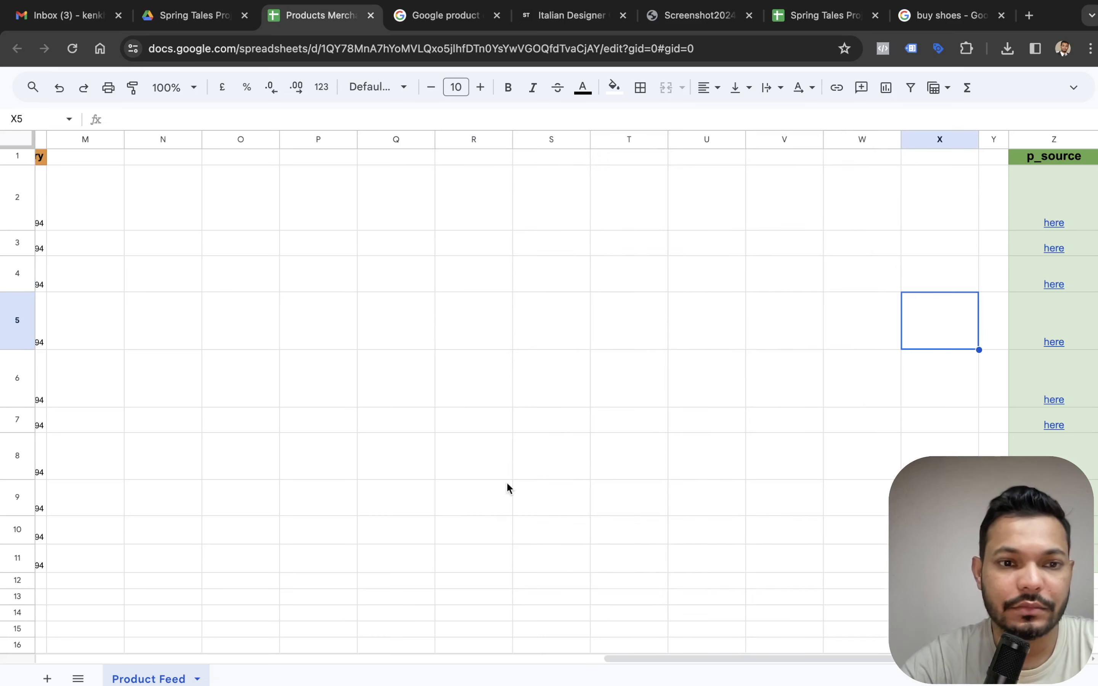
drag(698, 655, 208, 403)
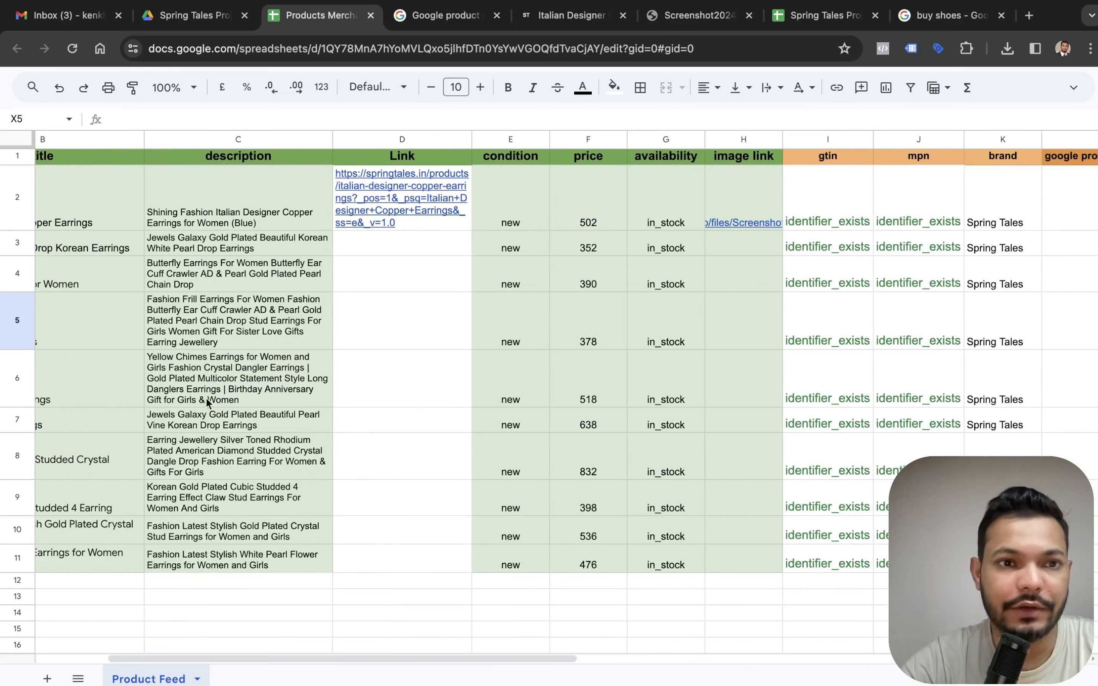
scroll(248, 357, left, 2)
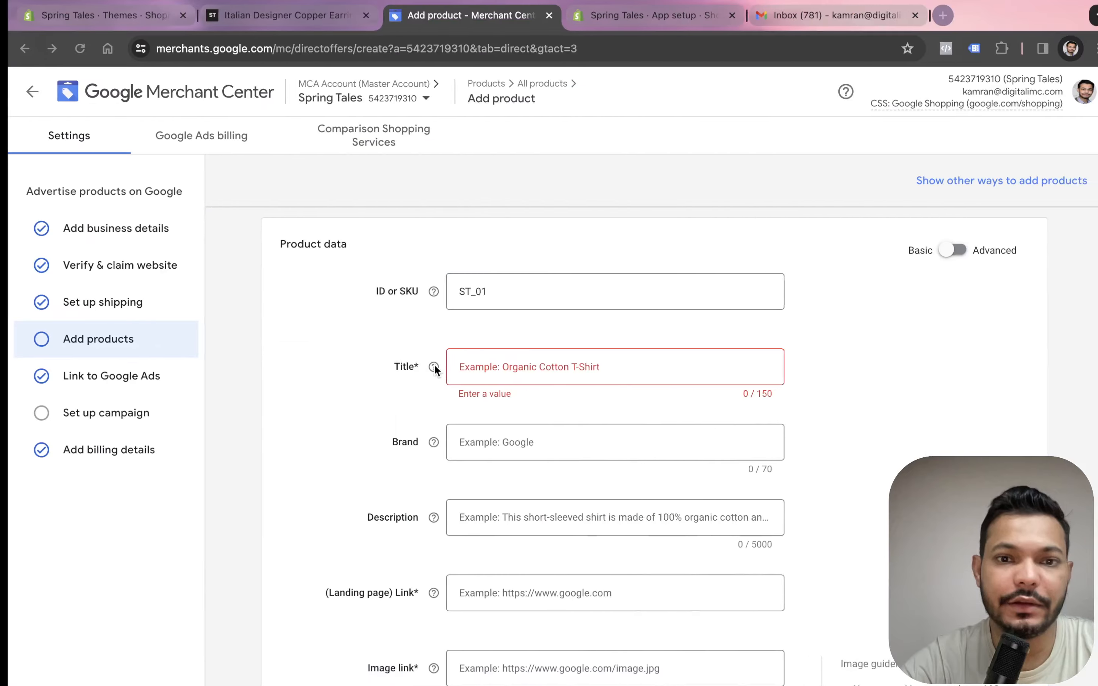
Set the title to "Italian Designer Copper Earrings" and fill in the description with the text copied from feed cell C2
click(490, 367)
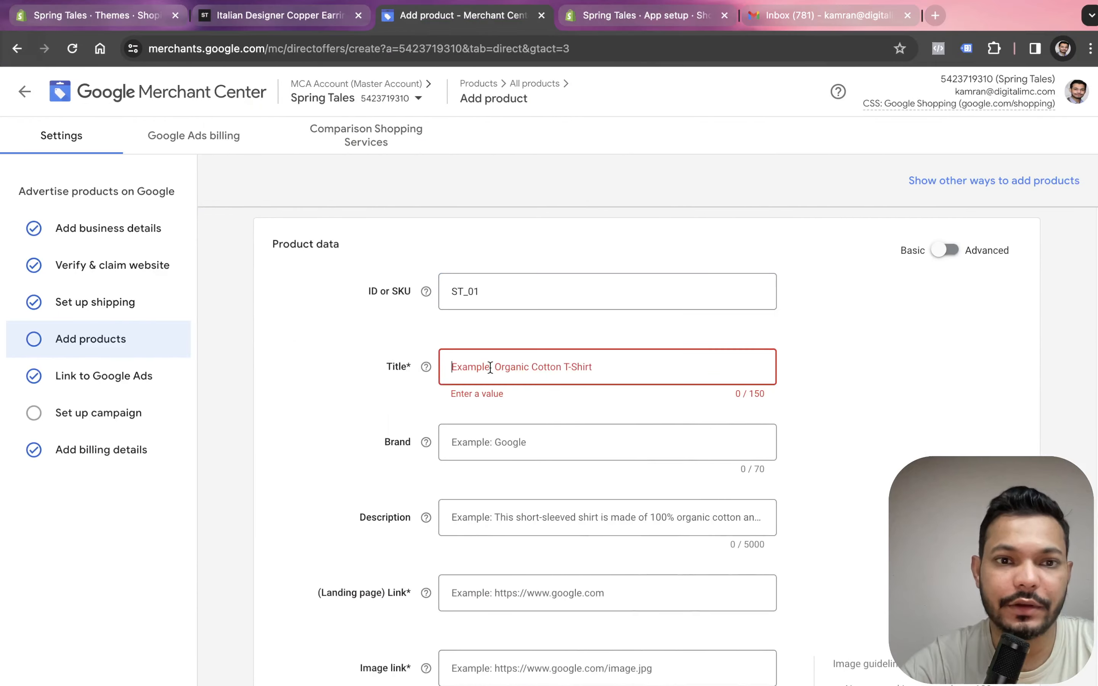
text(Italian Designer Copper Earrings)
key(ctrl+Left)
click(430, 221)
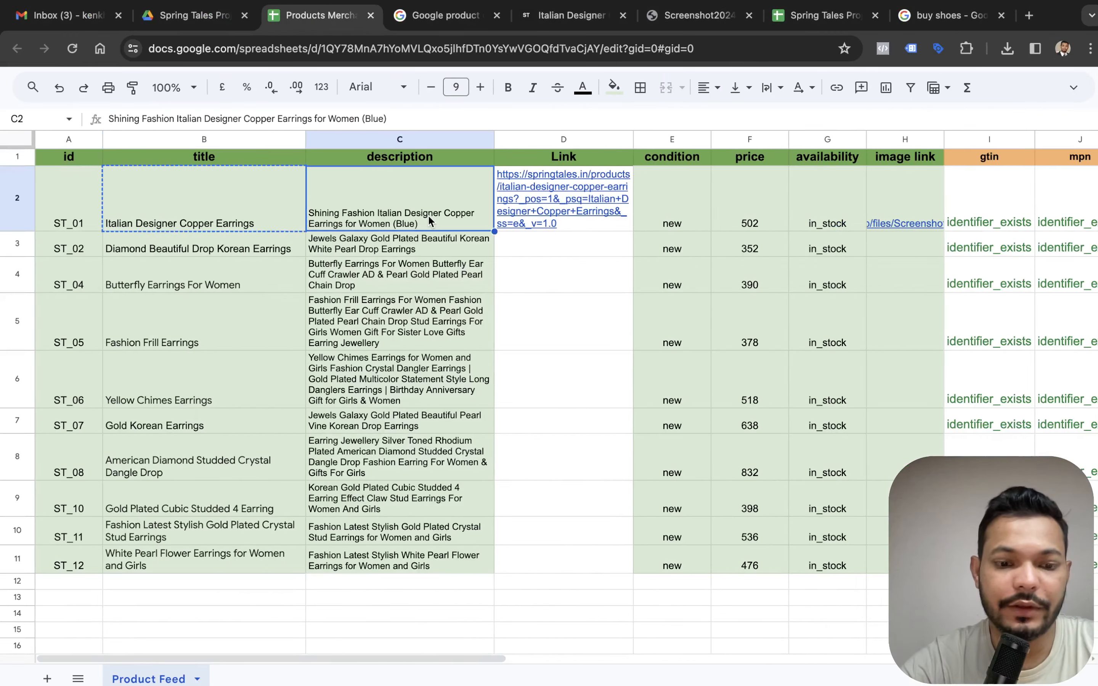
key(super+c)
key(ctrl+Right)
click(496, 447)
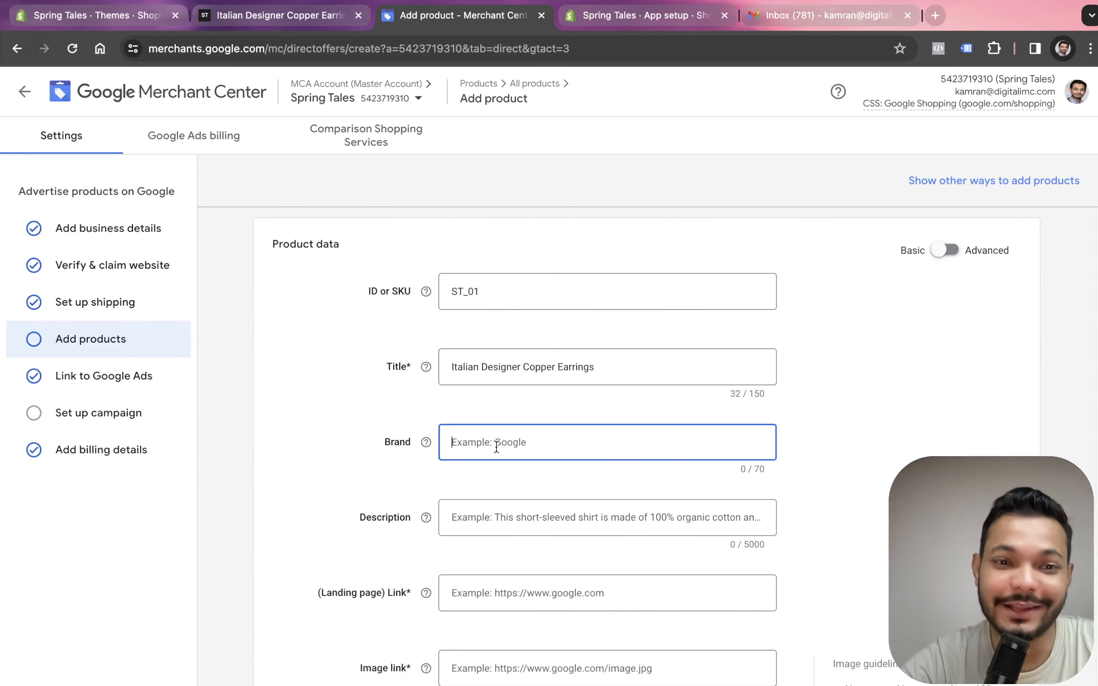
key(Tab)
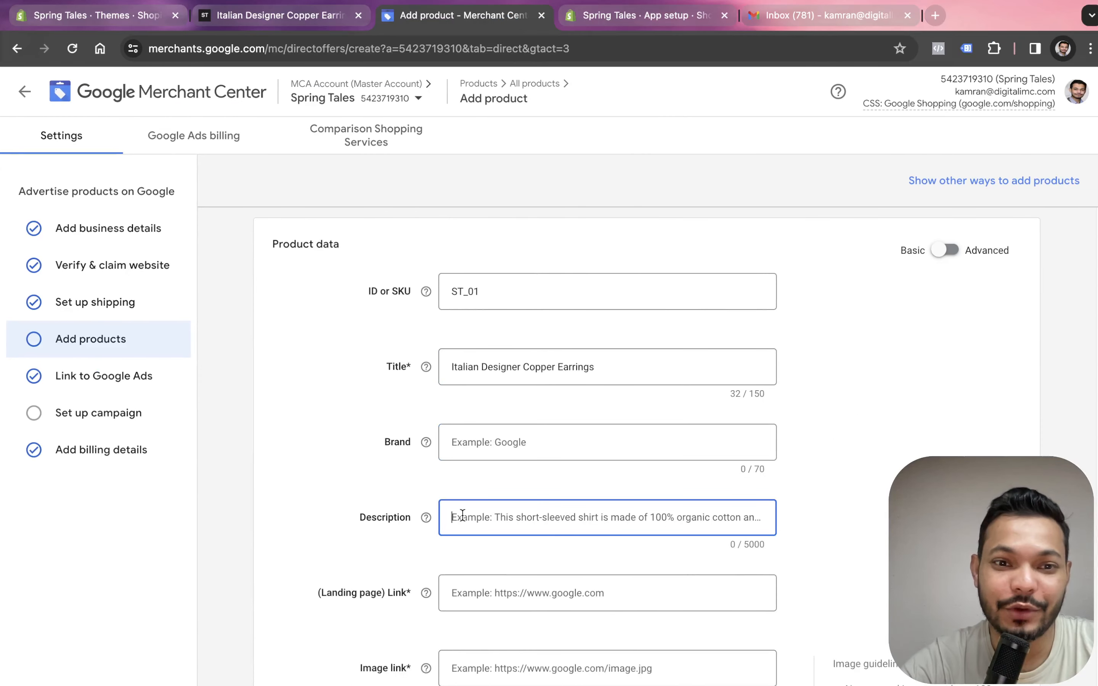
key(super+v)
Set the product's brand to Spring Tales
click(495, 450)
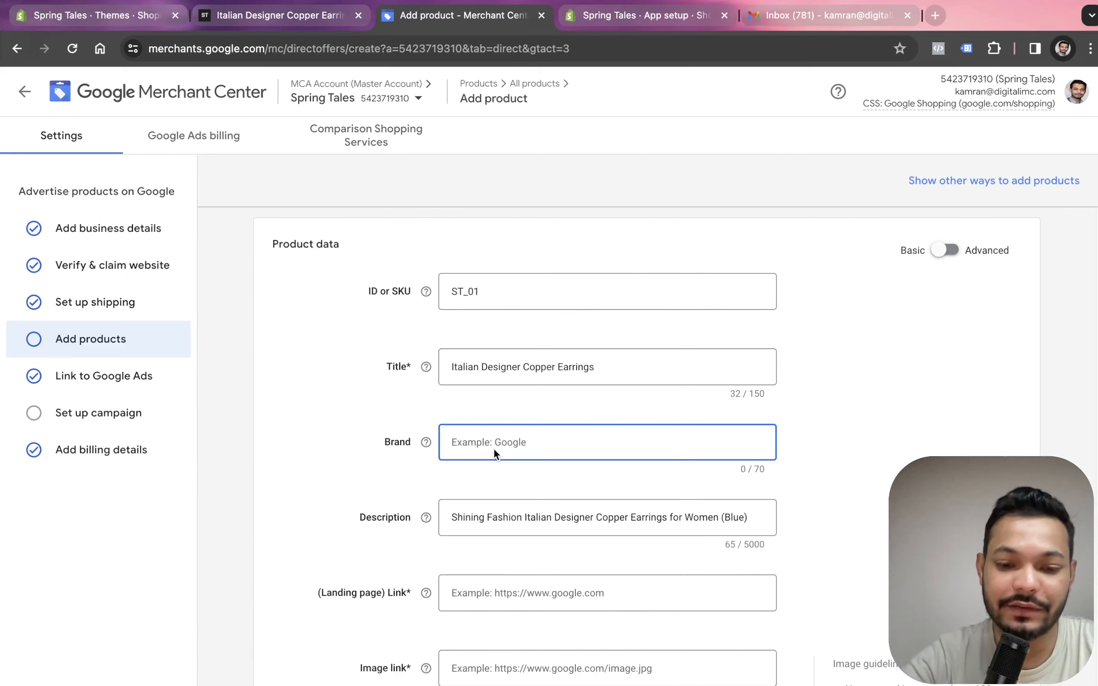
text(Spring Tales)
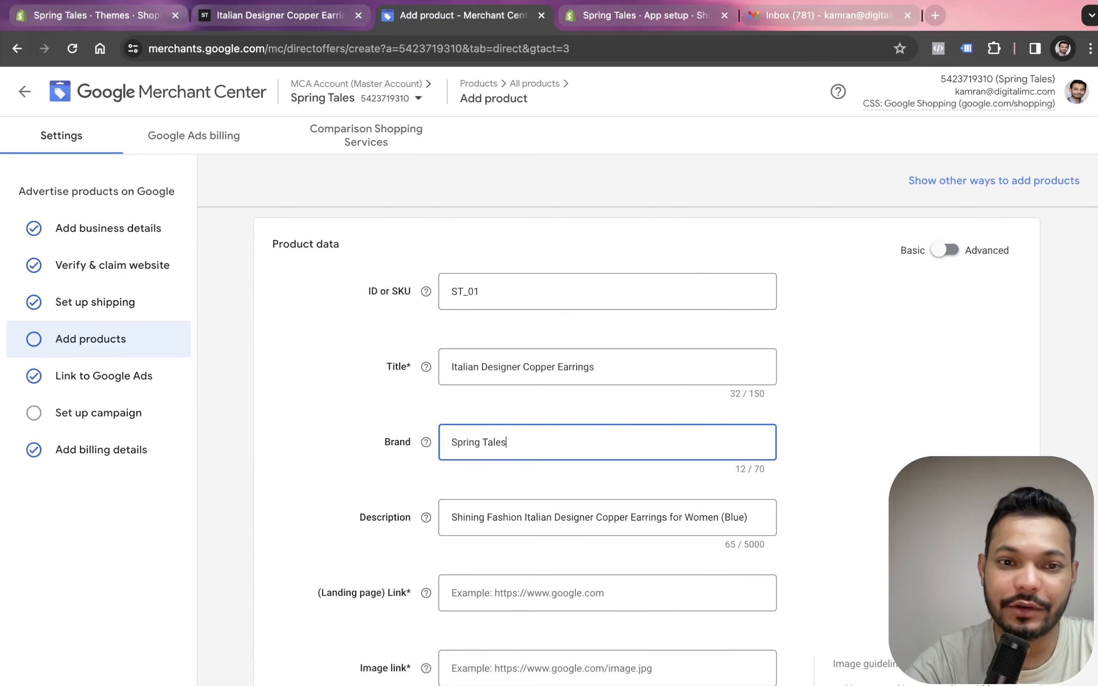
click(463, 384)
Copy the copper earrings' product page URL from cell D2 of the feed spreadsheet into the landing page link
scroll(460, 510, down, 3)
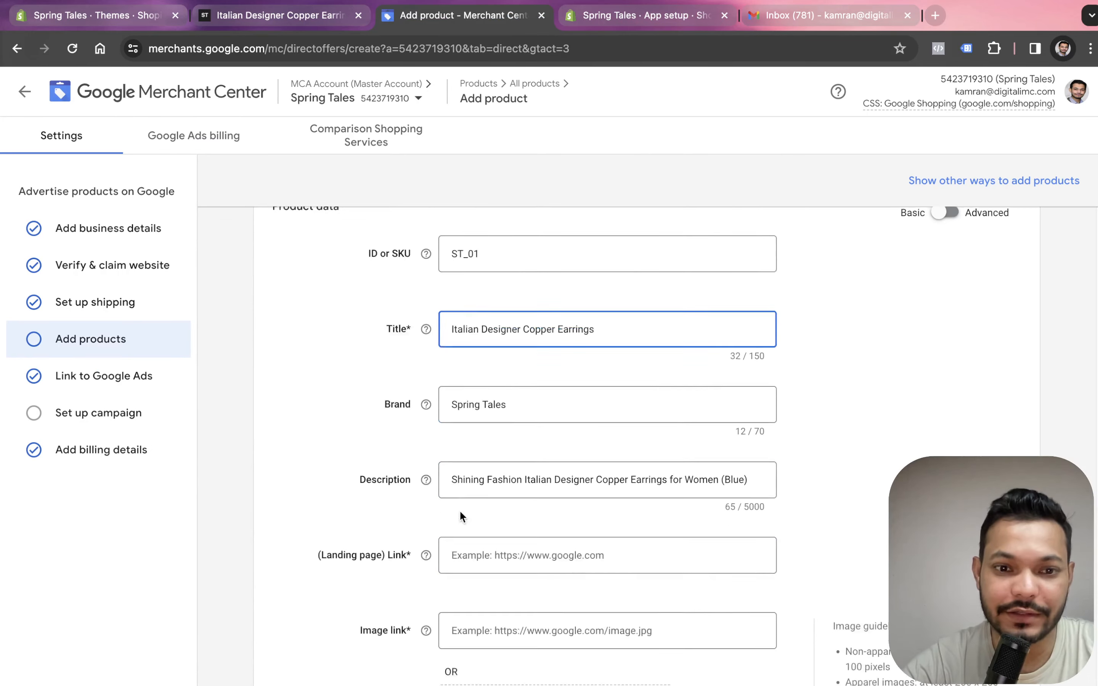
click(484, 452)
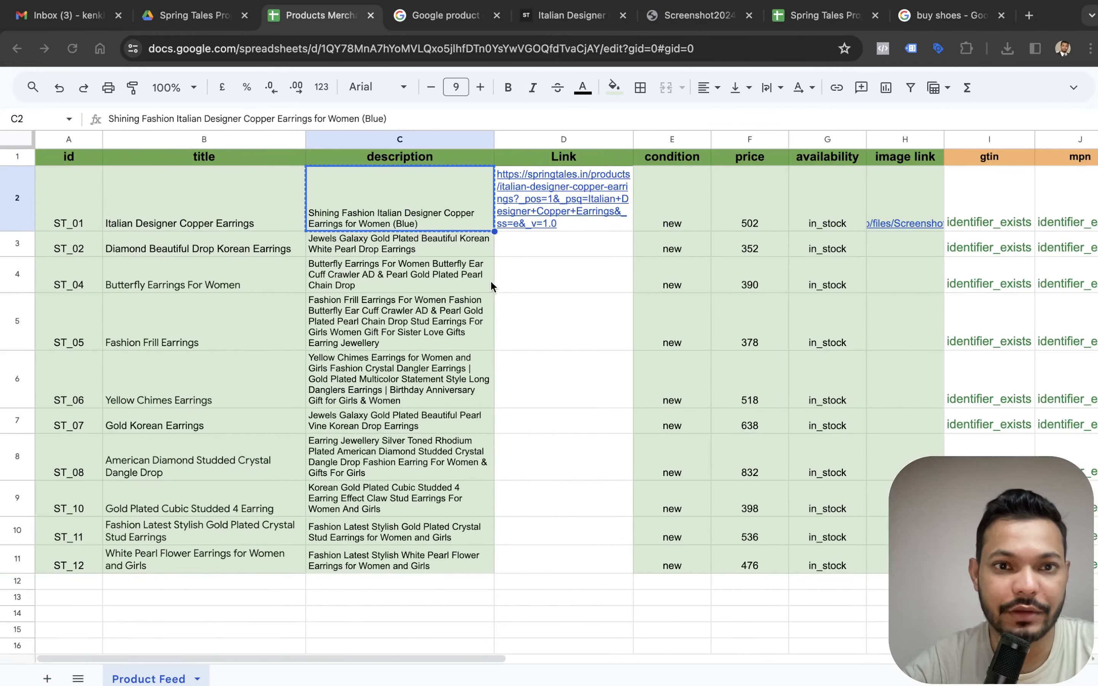
click(542, 263)
key(Up)
key(Up)
key(super+c)
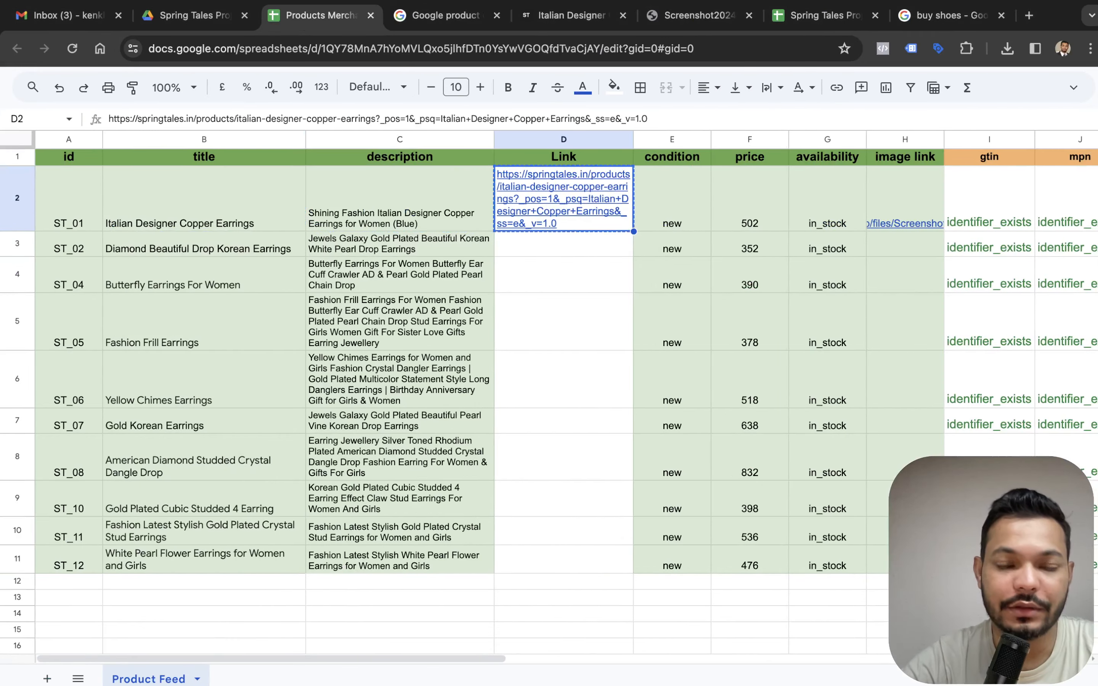
key(super+v)
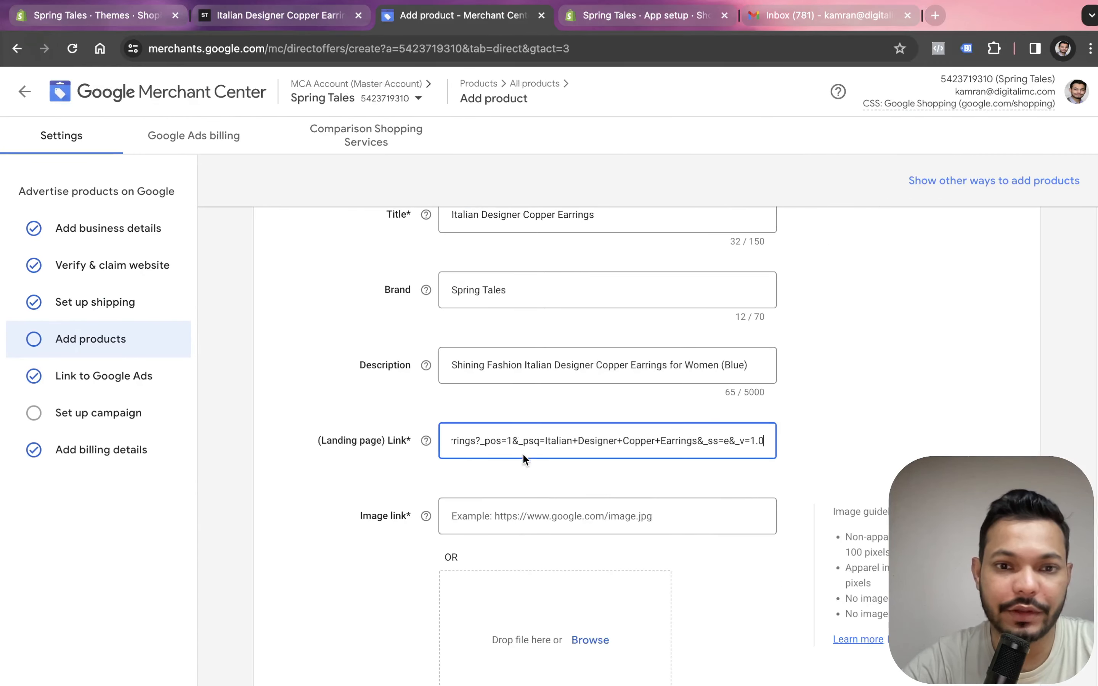
Copy the image URL from cell H2 of the feed spreadsheet into the product's image link
click(546, 512)
click(726, 202)
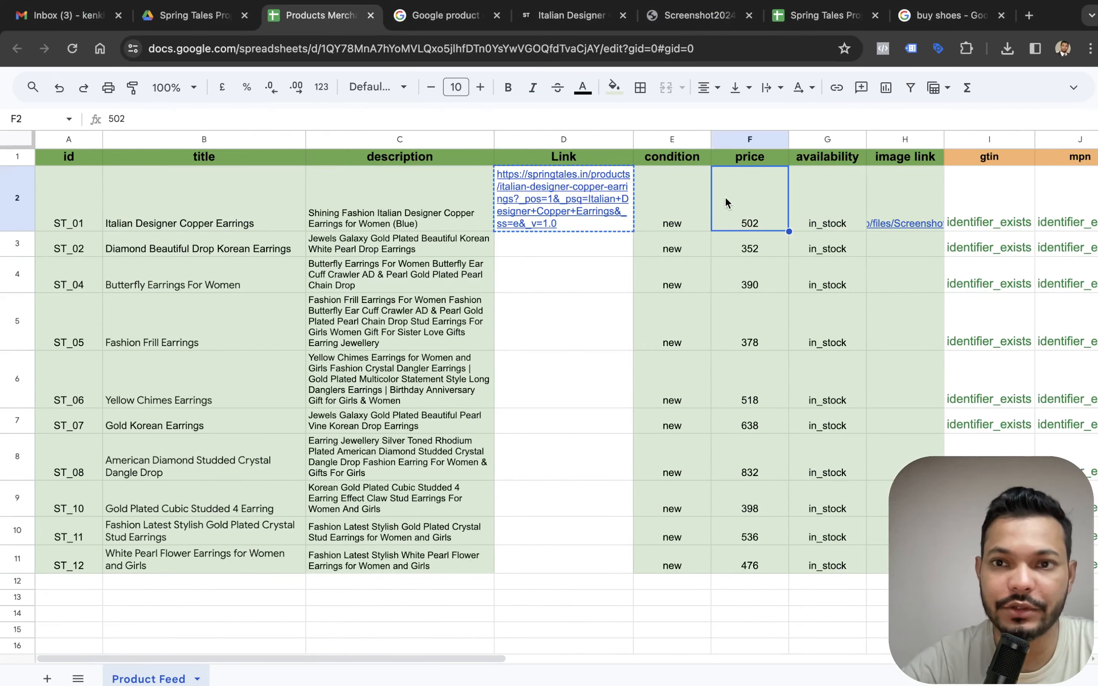
key(Right)
key(Right)
key(super+c)
scroll(692, 309, down, 3)
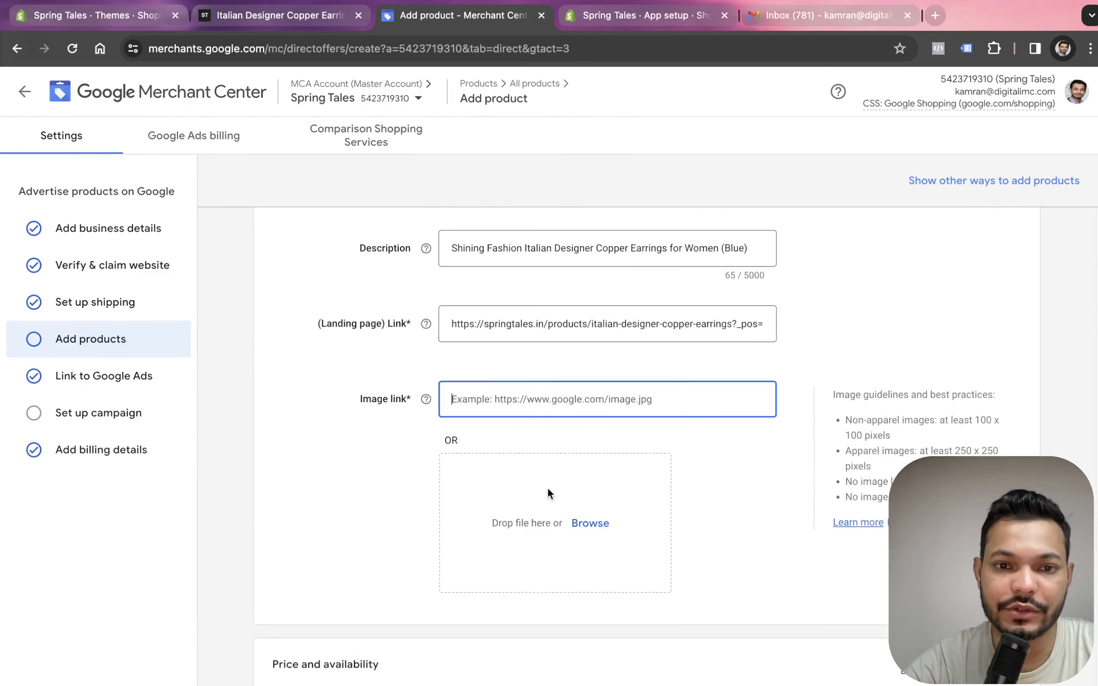
key(super+v)
Check the copper earrings' price in the feed spreadsheet and set the product's price to 502 INR
scroll(570, 388, down, 8)
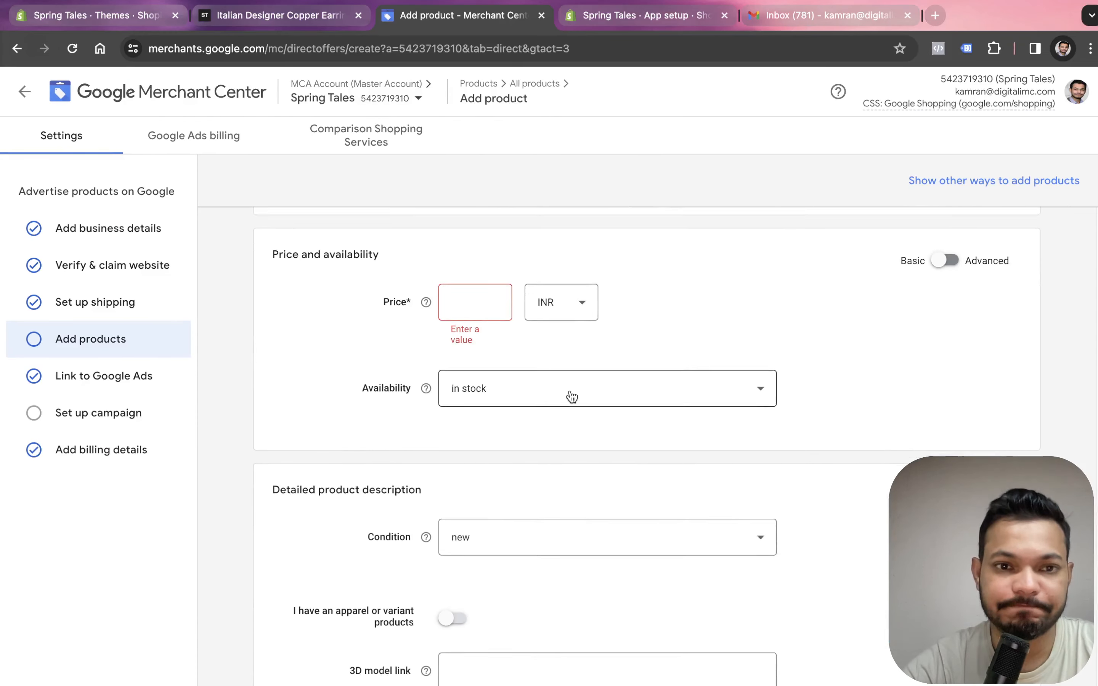
key(ctrl+Left)
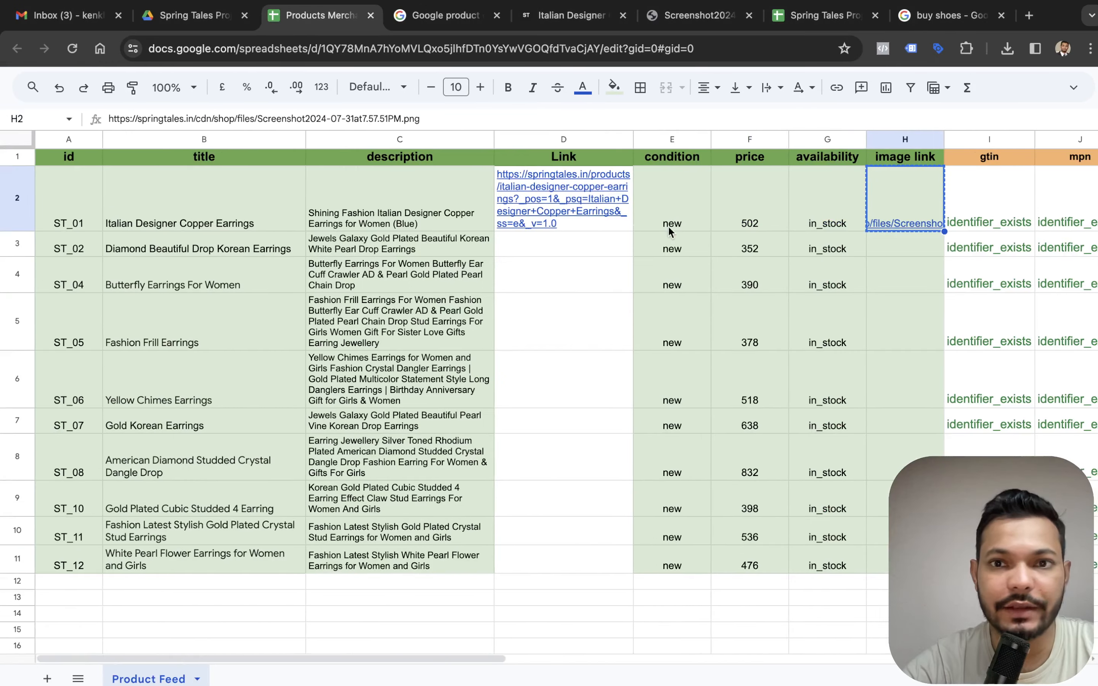
key(ctrl+Right)
text(502)
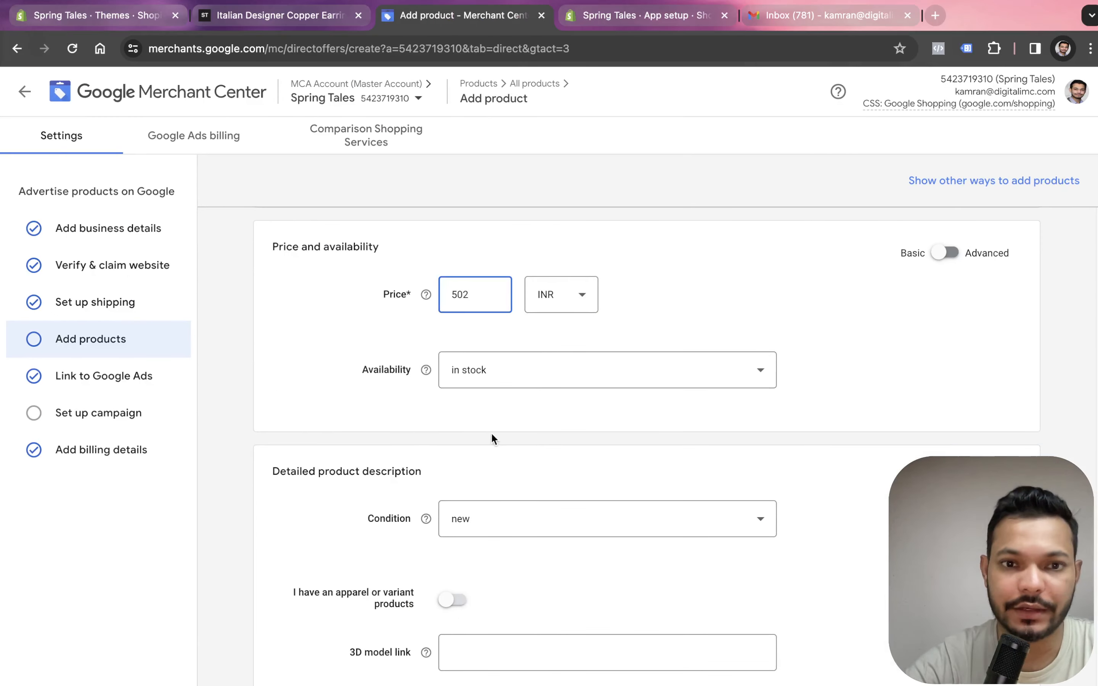
click(598, 345)
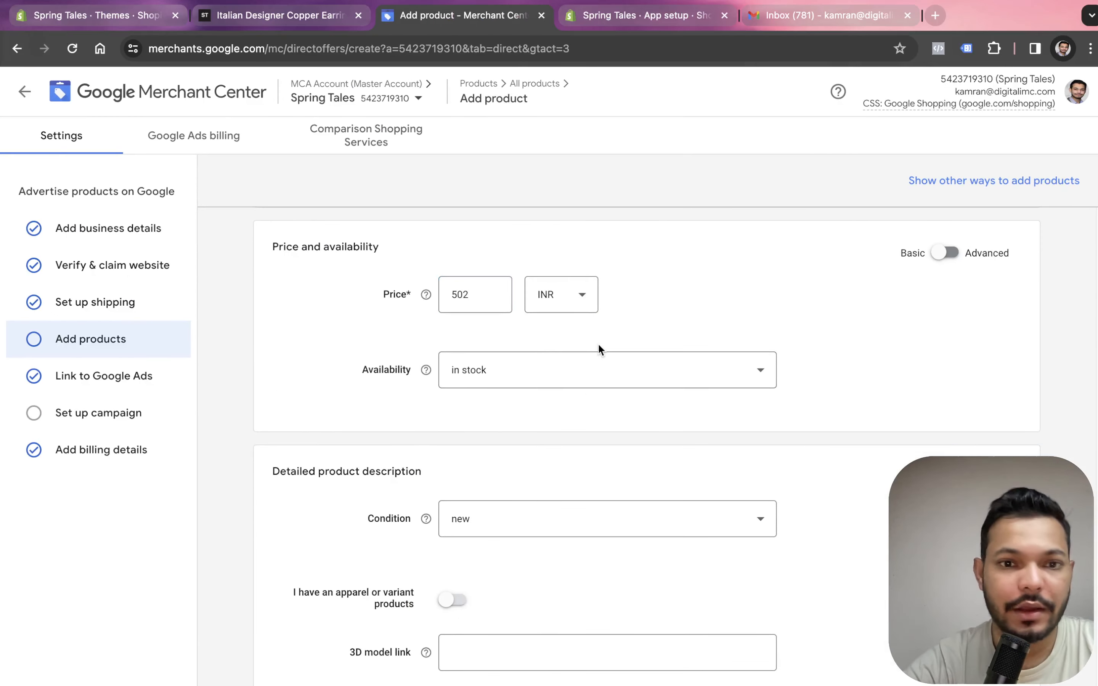
Set the condition to the unselected option and save the new product
scroll(526, 457, down, 3)
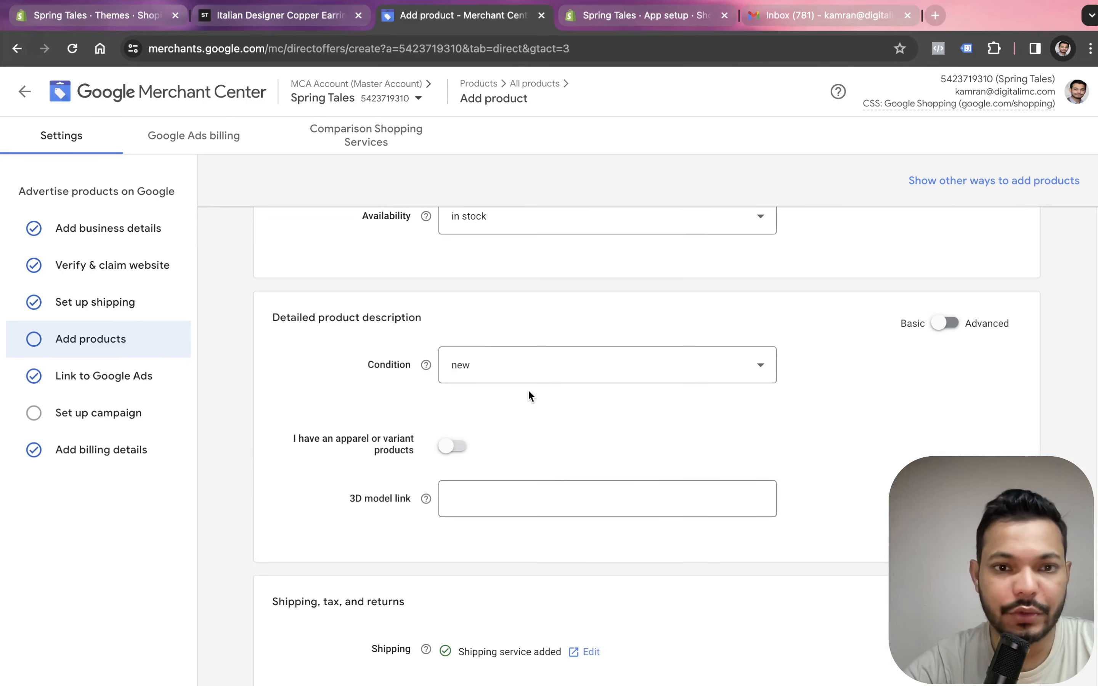
click(527, 370)
click(527, 374)
scroll(513, 472, down, 1)
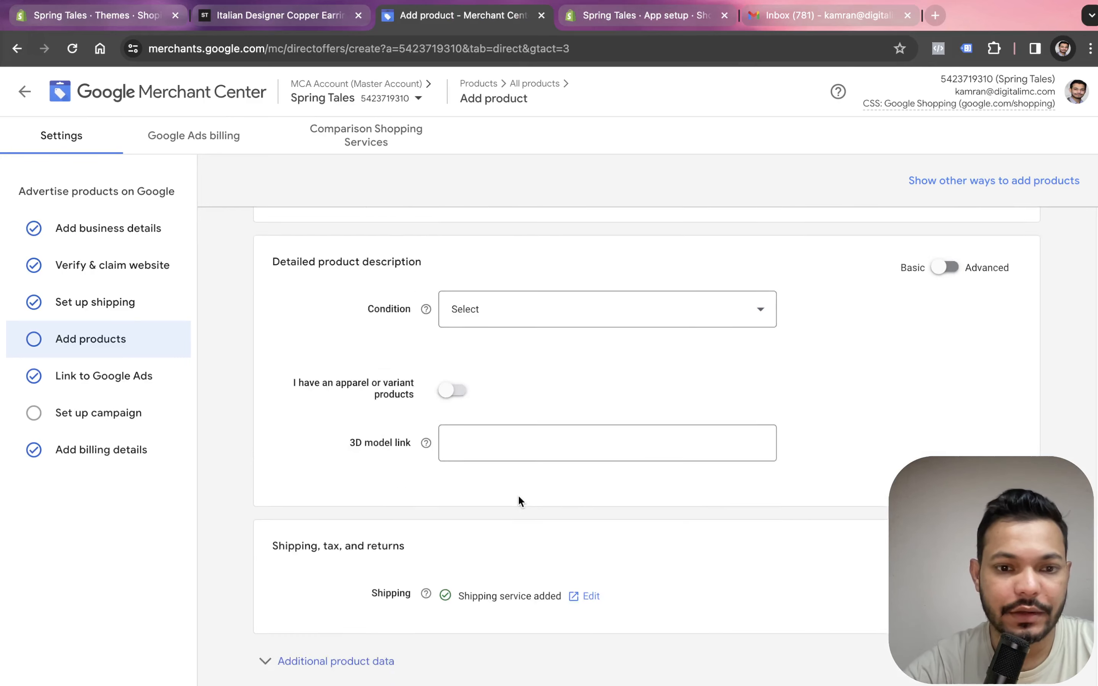
scroll(518, 497, down, 2)
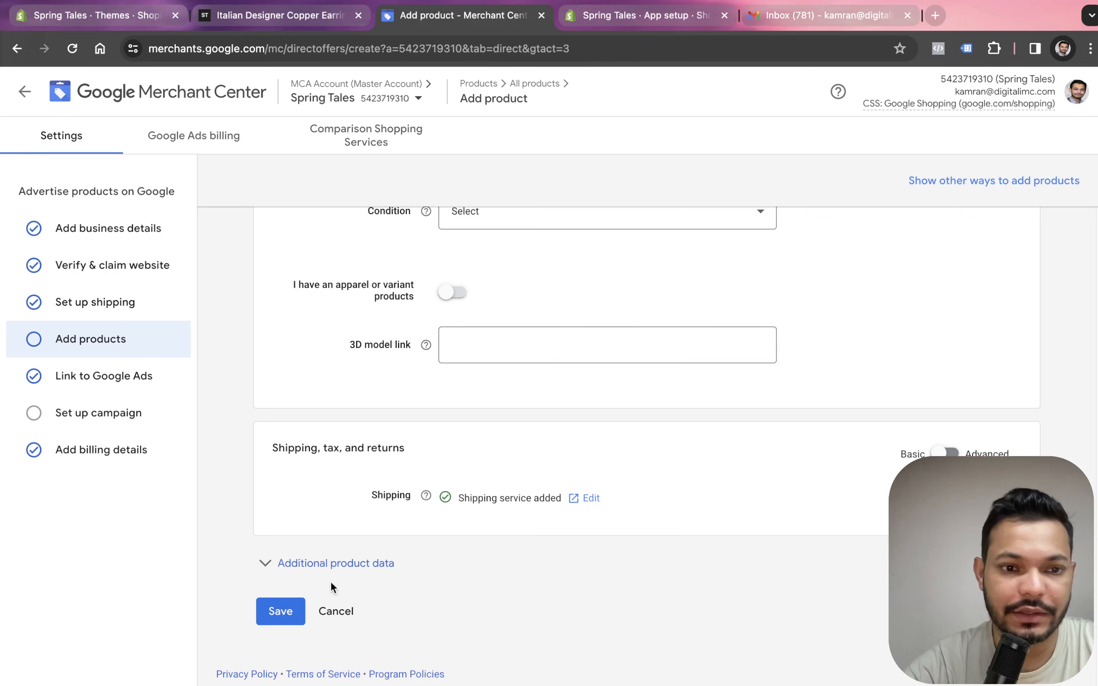
click(293, 606)
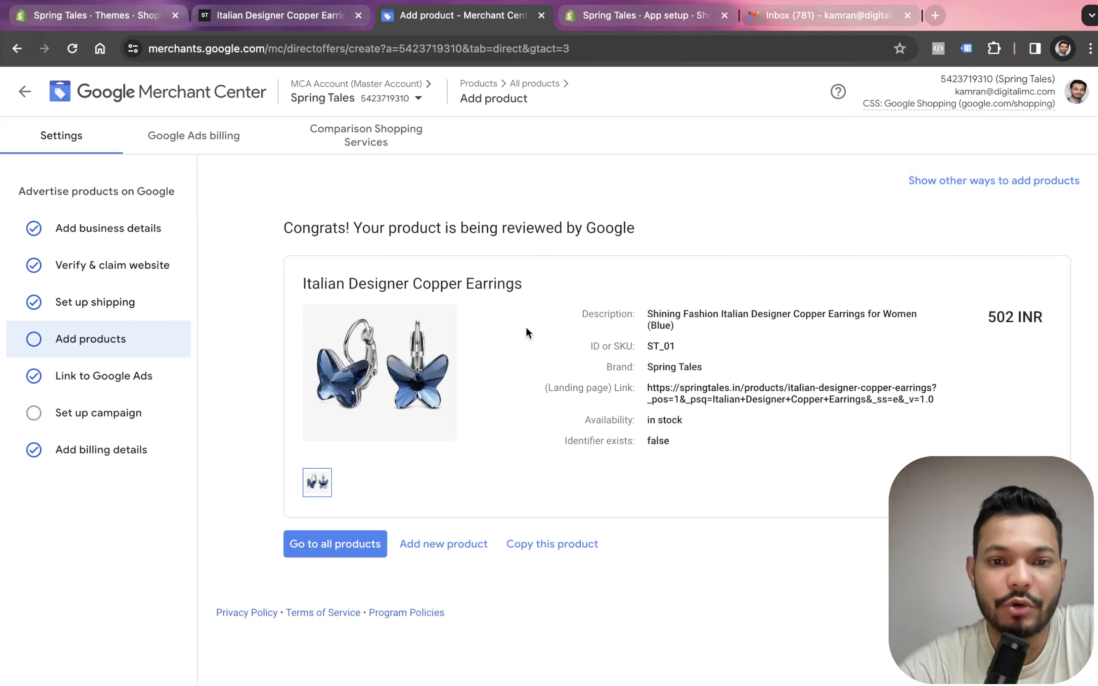
Open the list of all products and review the columns of the Italian Designer Copper Earrings entry
click(355, 540)
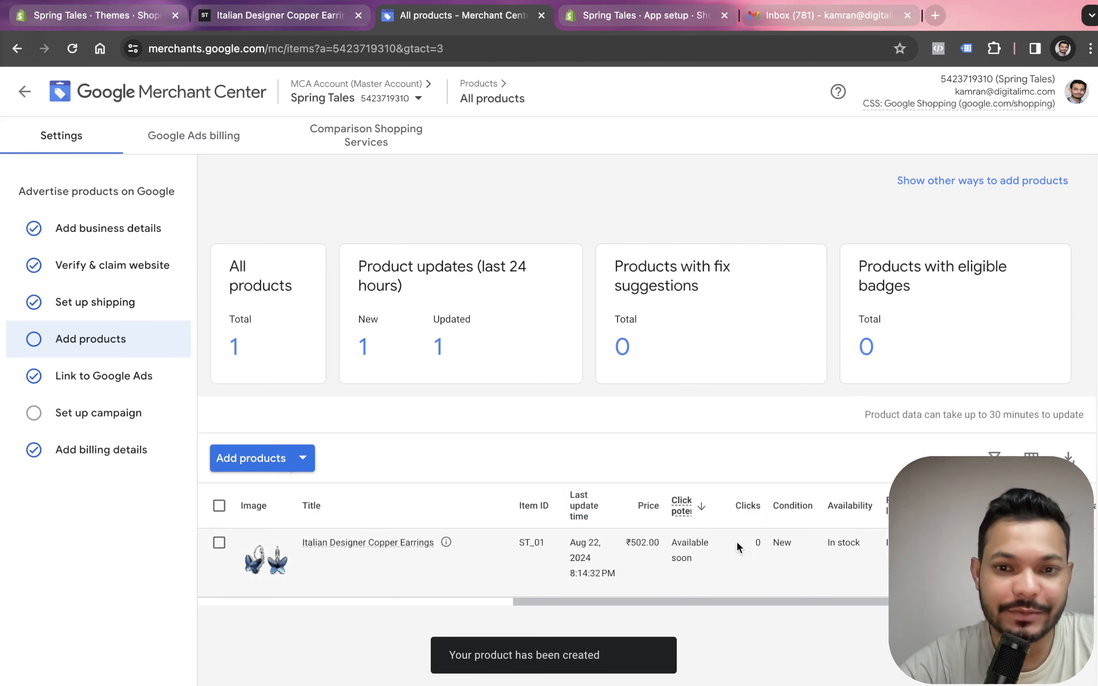
drag(658, 601, 826, 601)
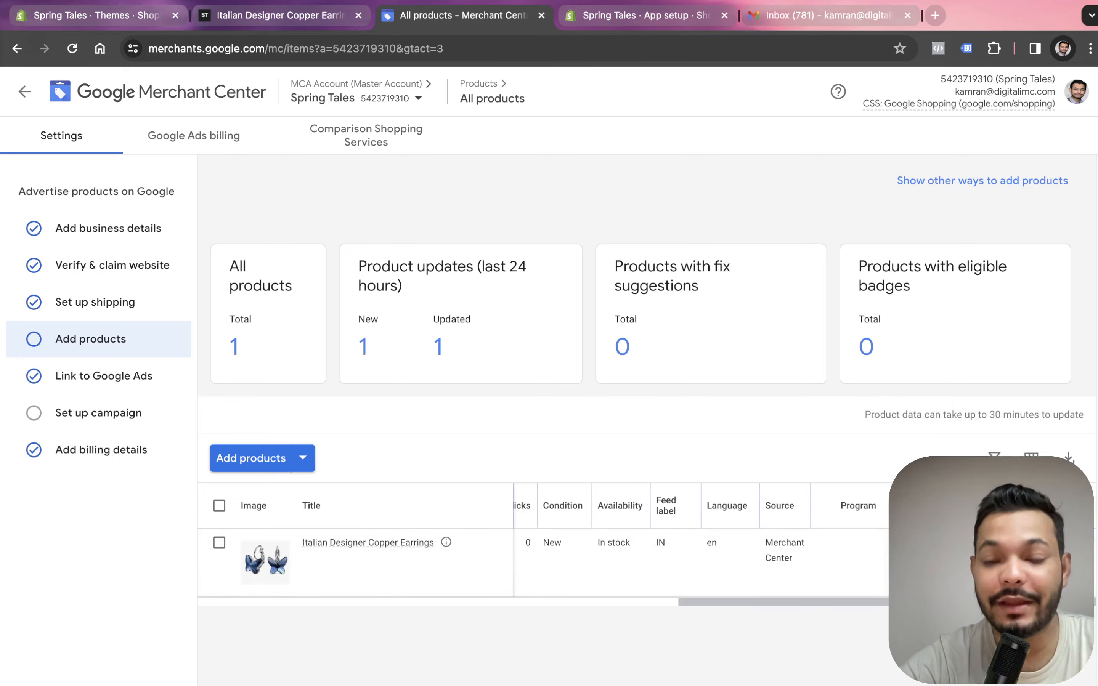
drag(935, 602, 767, 603)
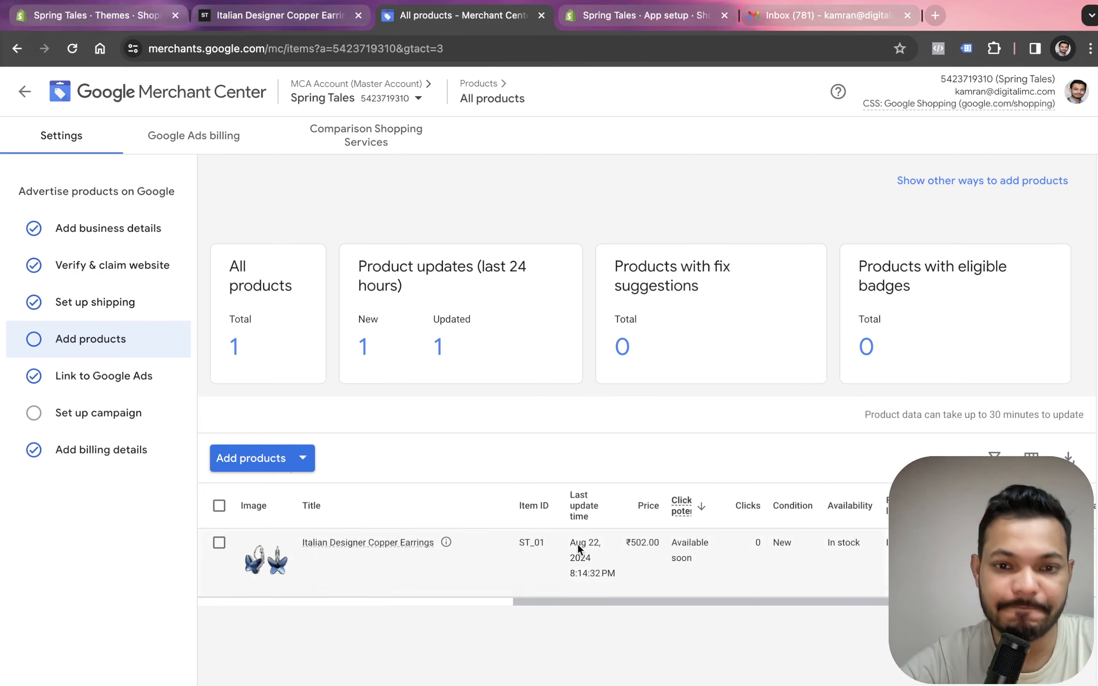
Check the Exercise 2 task for Google Shopping Module 2 in the training deck spreadsheet and return to the product feed spreadsheet
key(ctrl+Left)
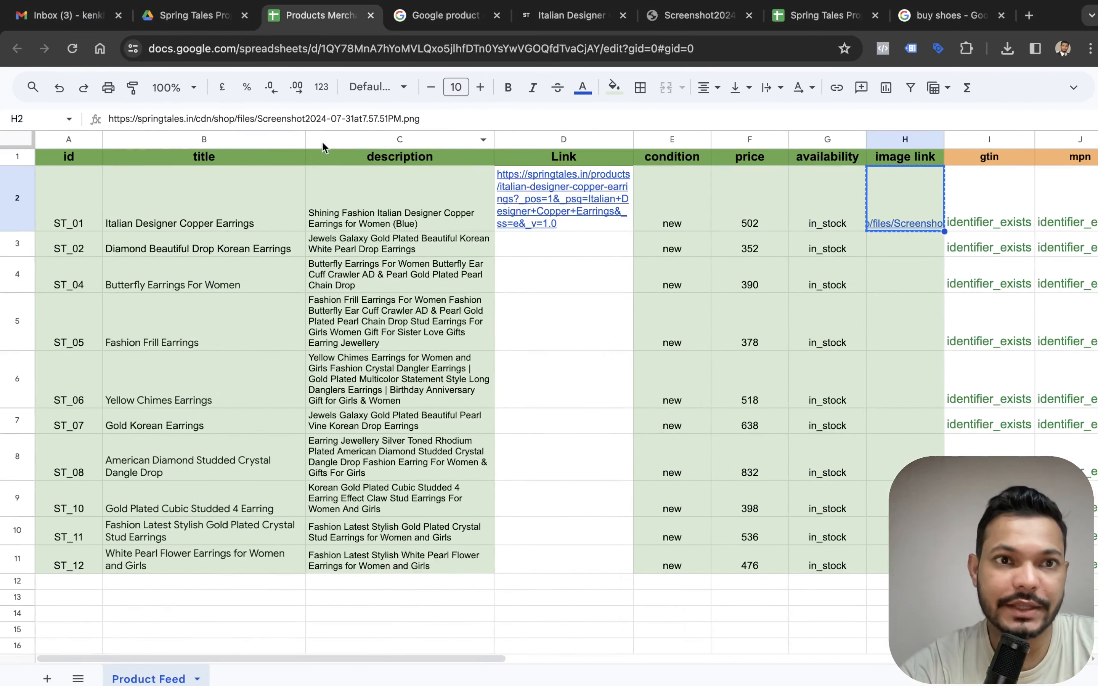
drag(825, 15, 304, 27)
click(698, 374)
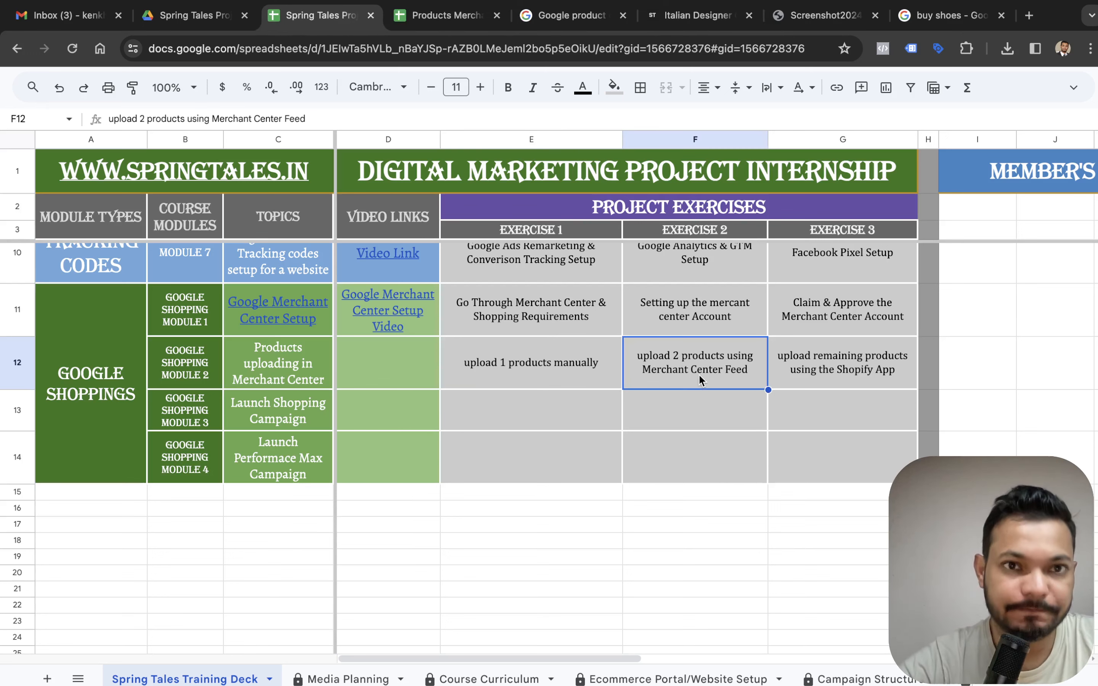
click(443, 17)
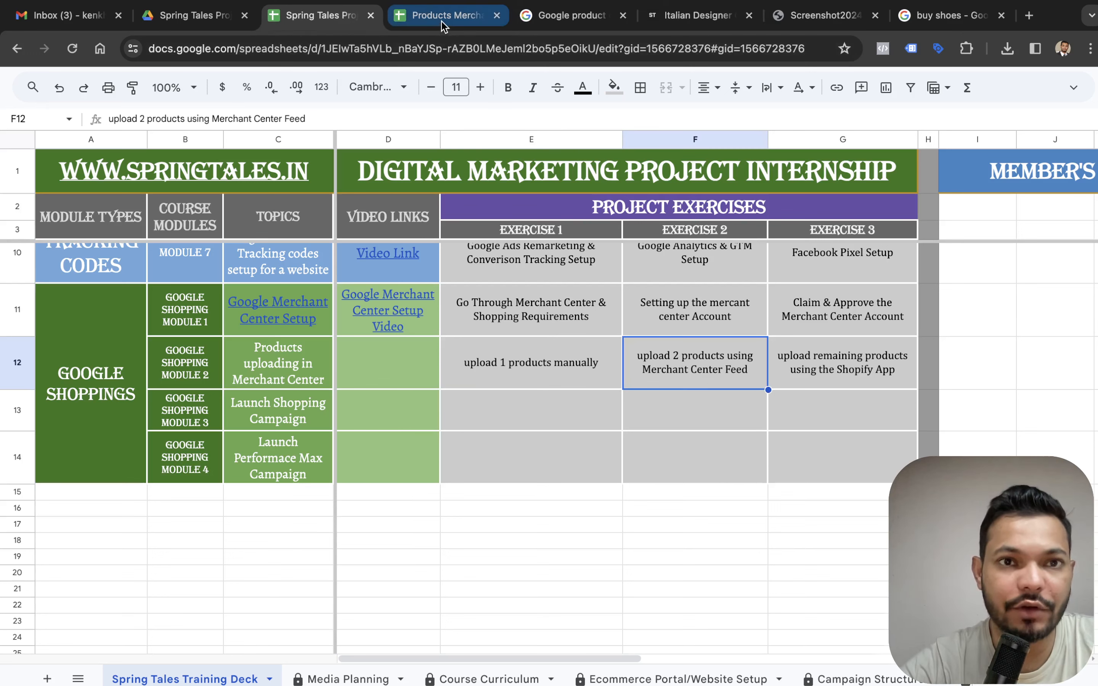
Examine the product link, price, availability and image link cells for the first product rows in the feed spreadsheet
click(517, 412)
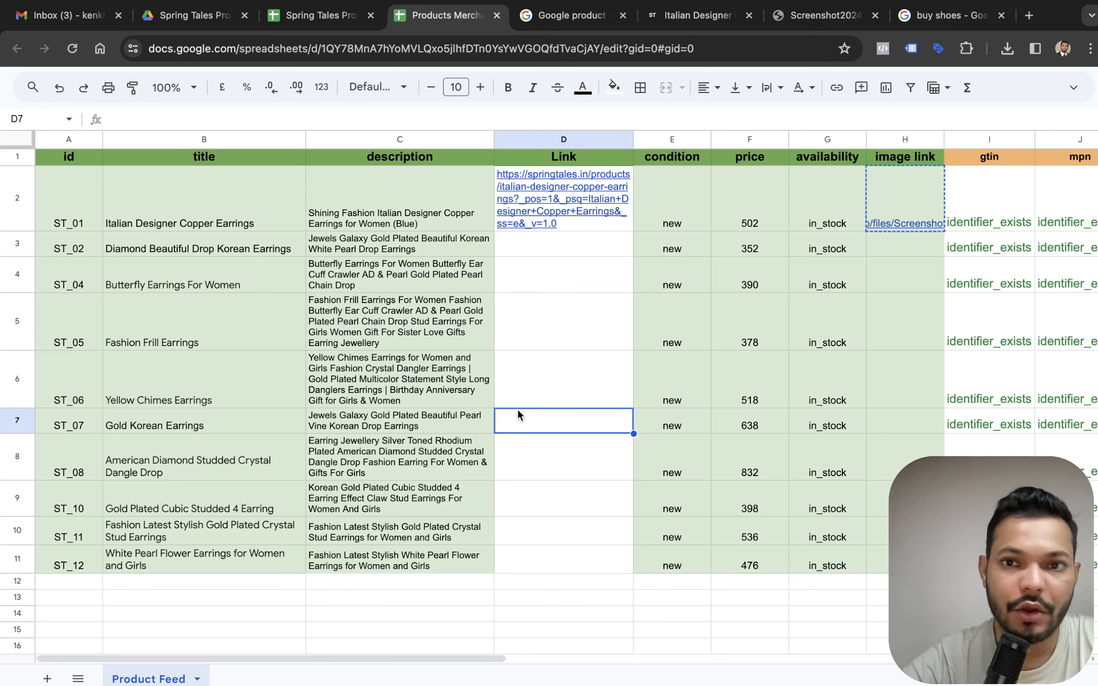
click(563, 286)
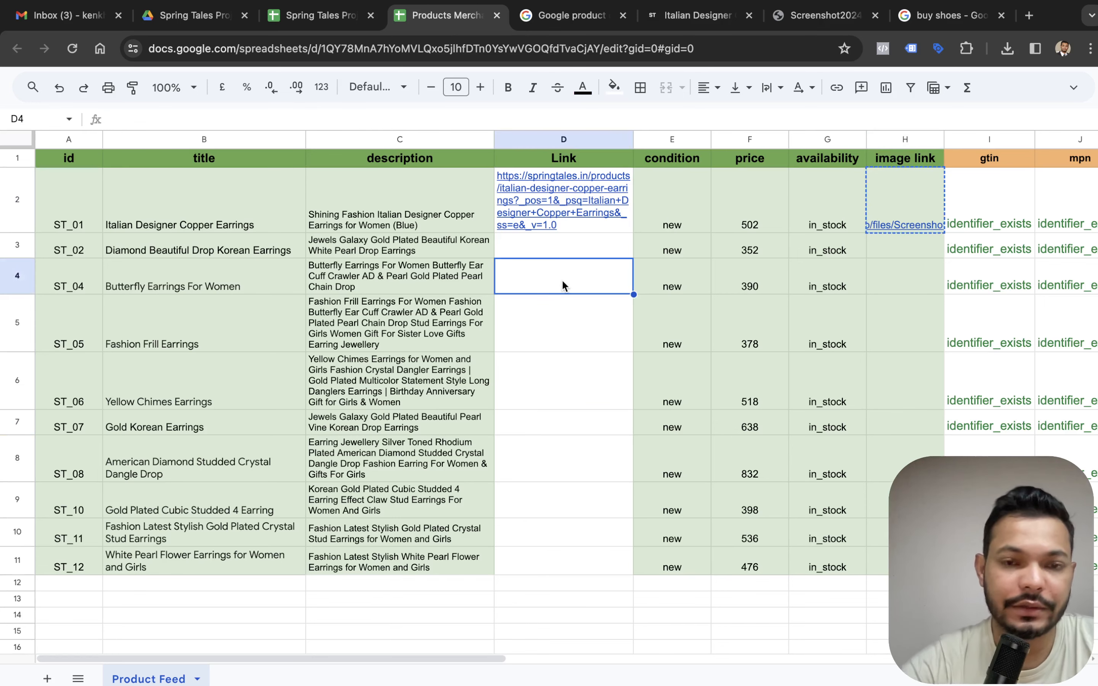
key(Up)
key(Right)
key(Right)
key(Right)
key(Left)
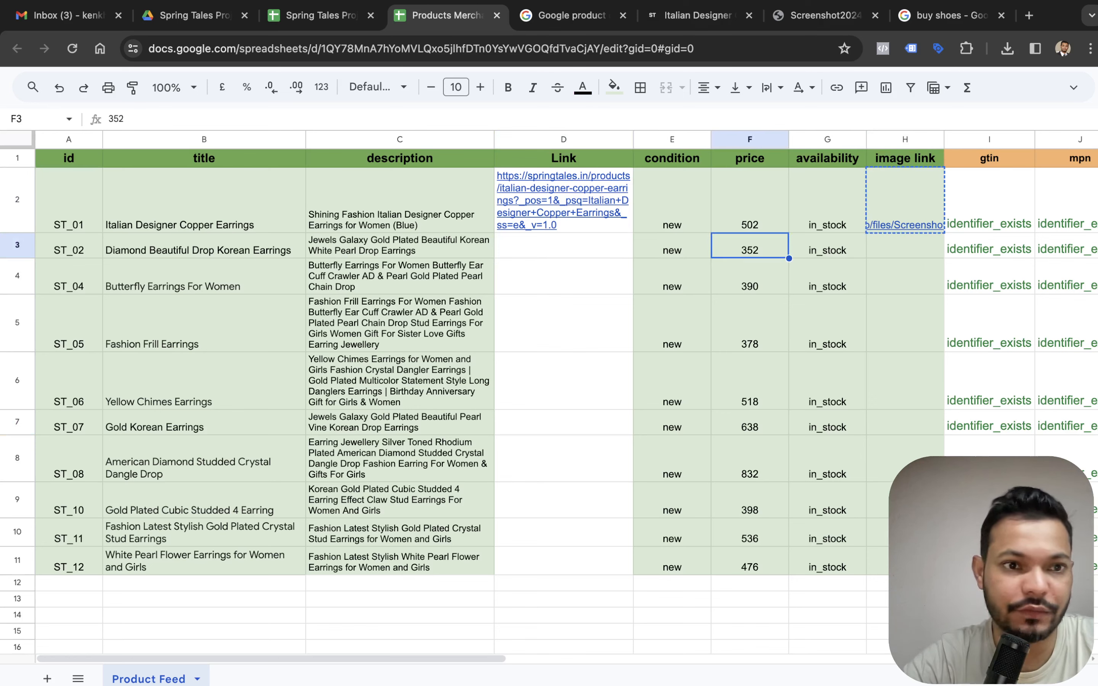
key(Left)
key(Left)
key(Right)
key(Left)
key(Up)
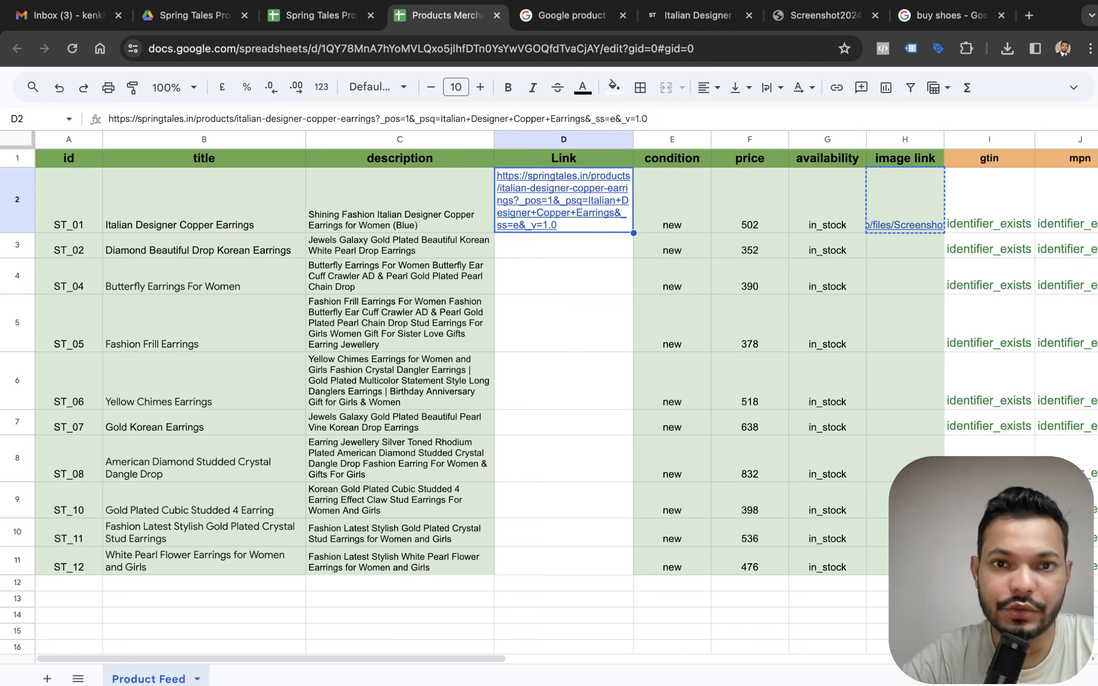
key(Down)
key(Down)
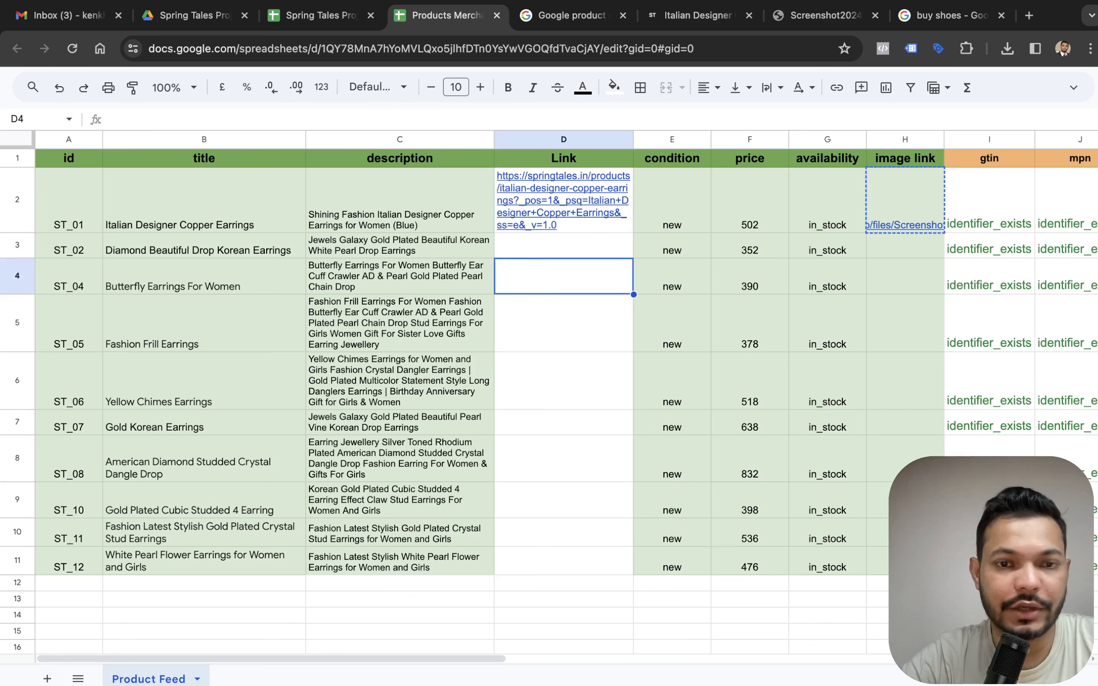
key(Up)
key(Right)
key(Right)
key(Right)
key(Right)
Copy the ST_02 title from the feed and use it in the store search to open the Diamond Beautiful Drop Korean Earrings page
key(Left)
key(Left)
key(Left)
key(Left)
key(Left)
key(Left)
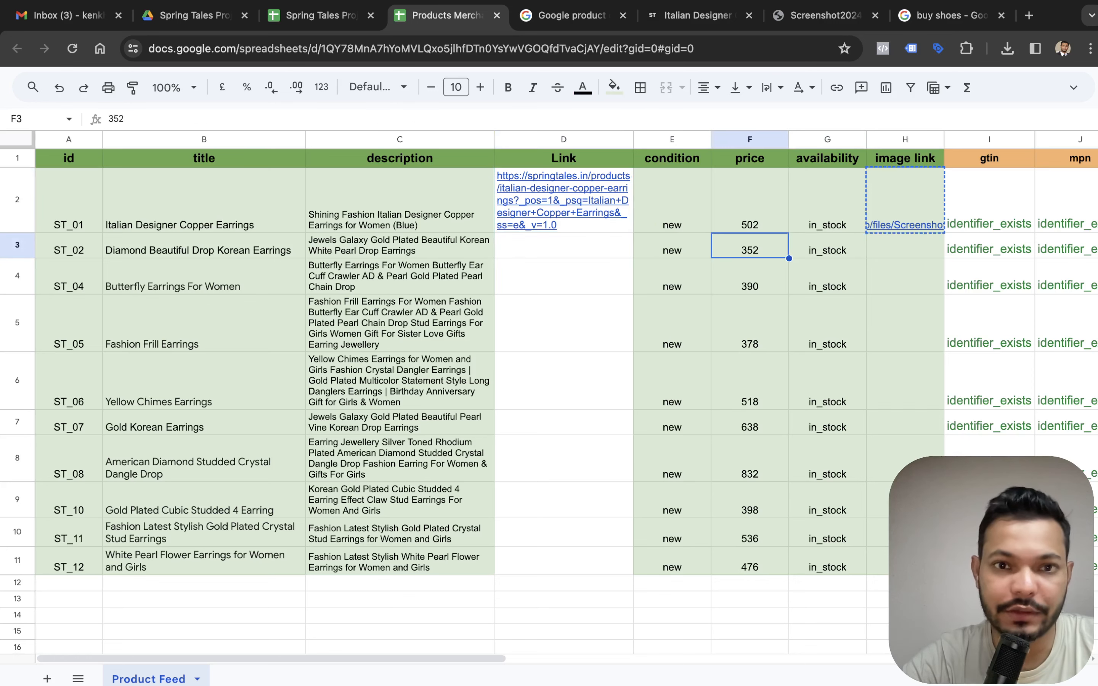
key(ctrl+c)
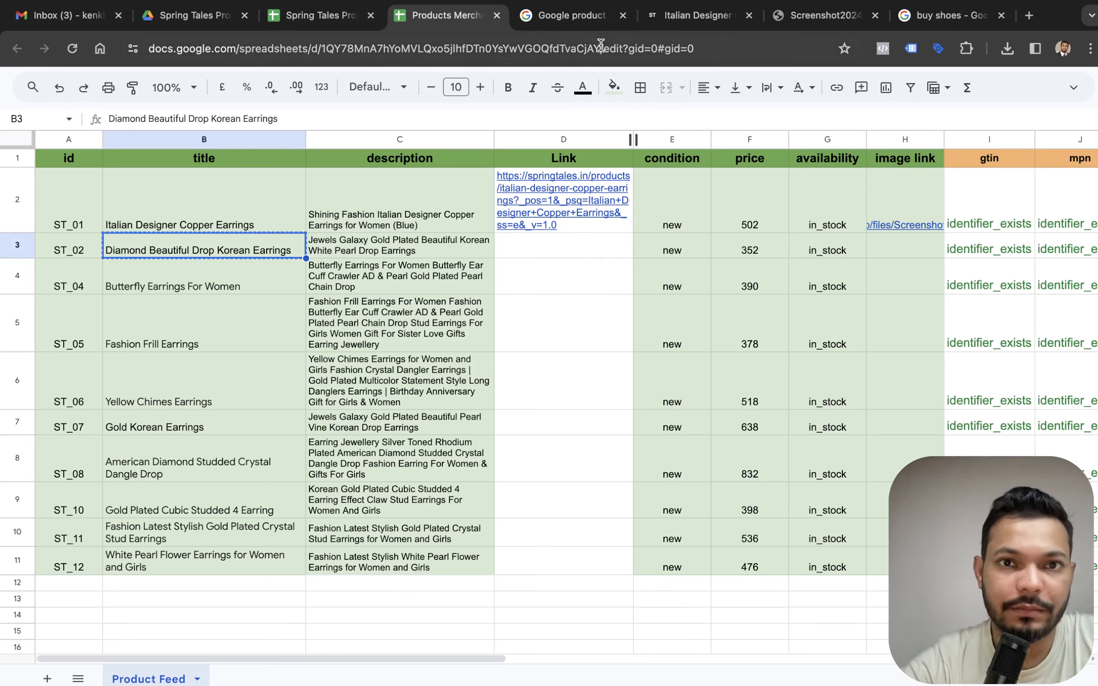
click(597, 25)
drag(647, 21, 550, 23)
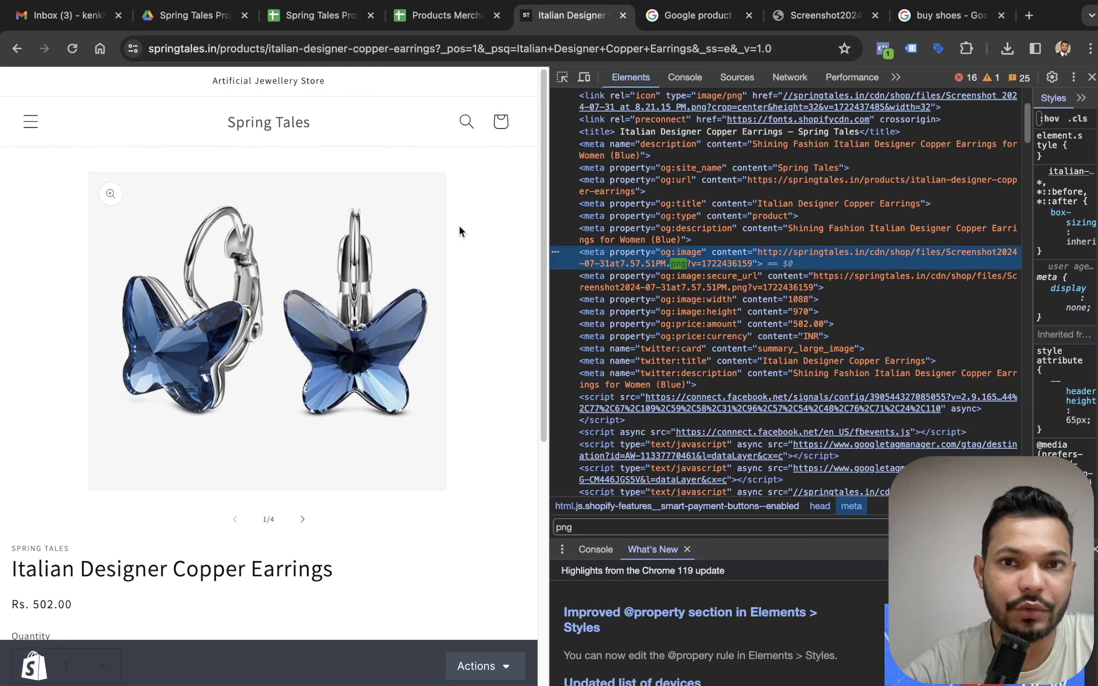
click(1092, 77)
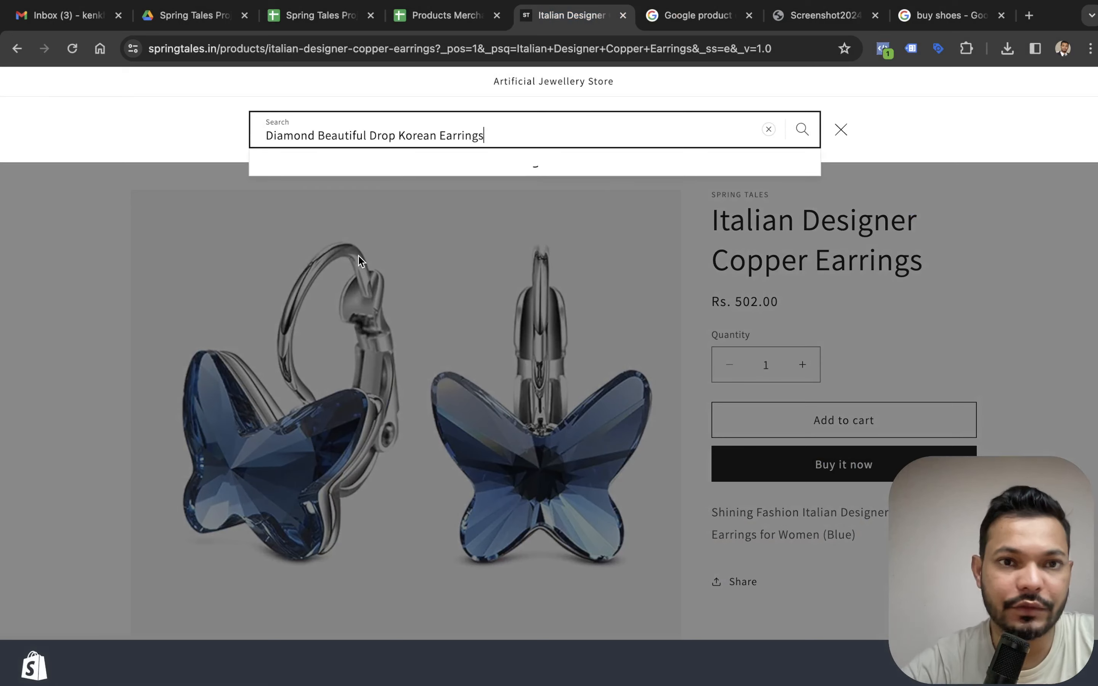
click(396, 194)
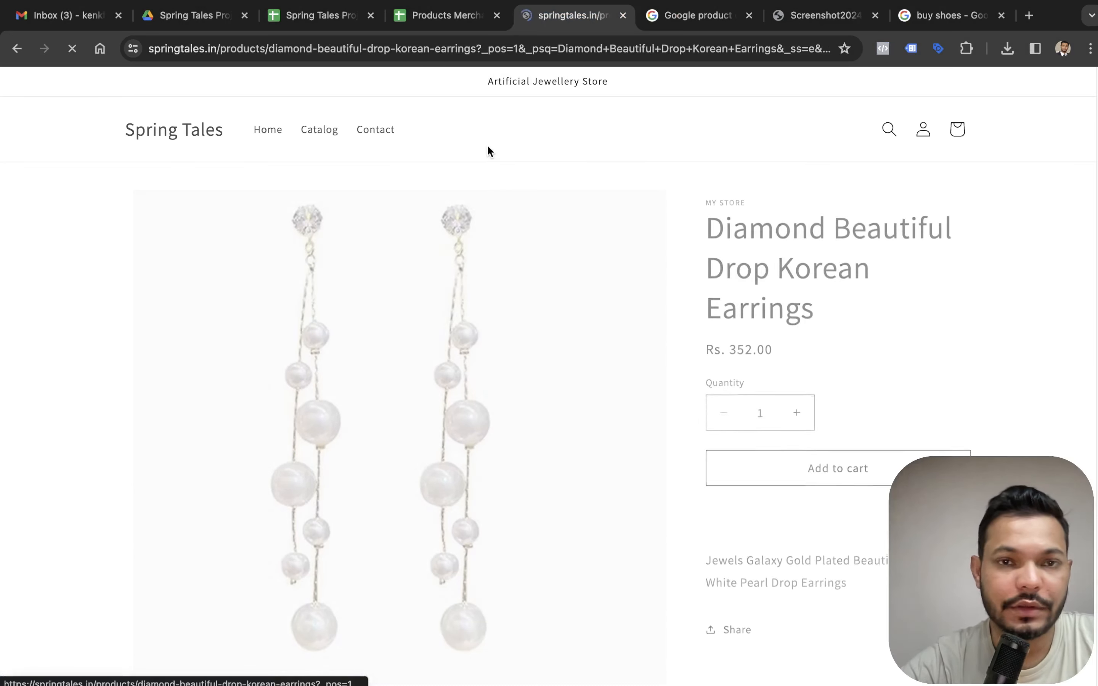
Copy the Diamond Beautiful Drop Korean Earrings page URL into the ST_02 Link cell D3 of the feed spreadsheet
click(571, 48)
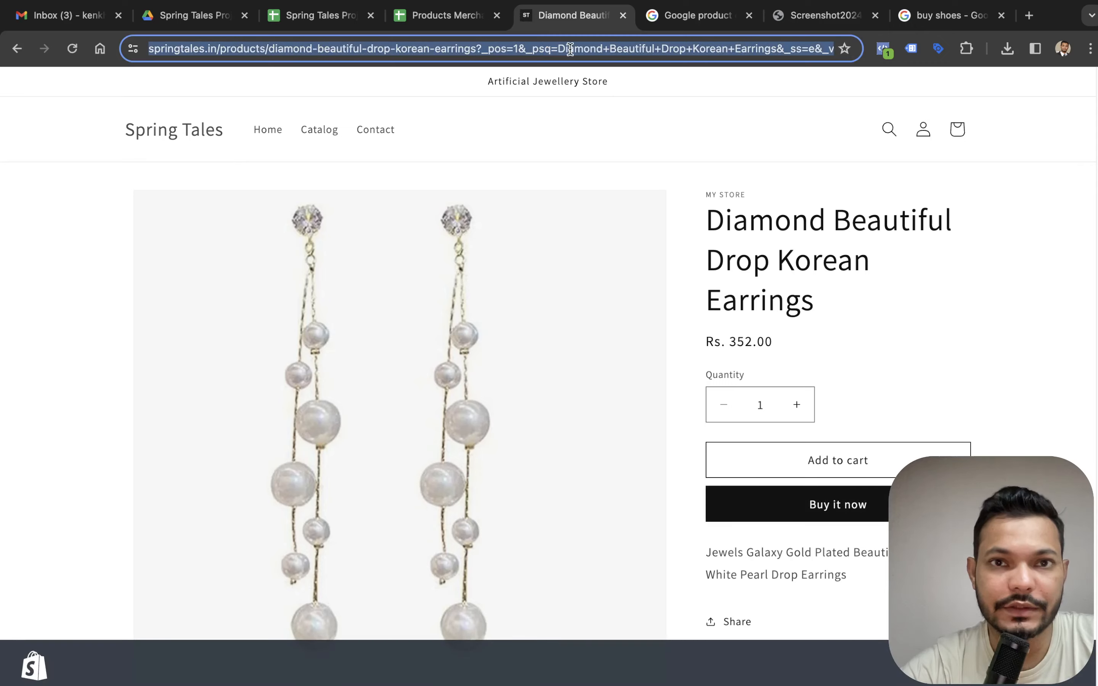
click(456, 15)
click(523, 253)
key(super+v)
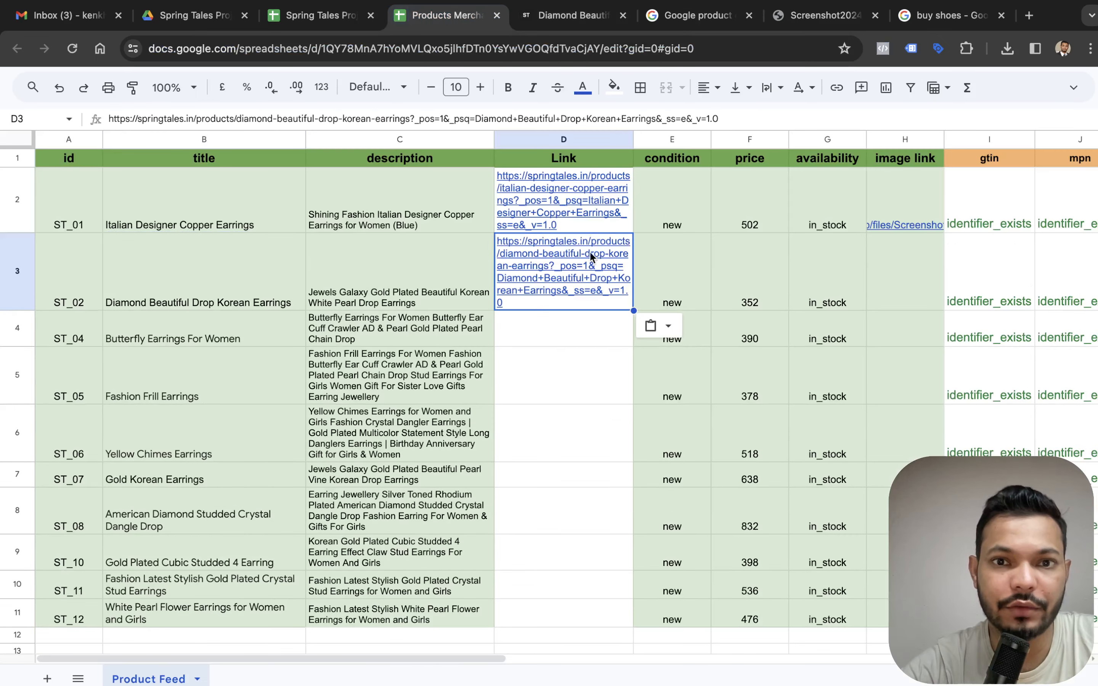
Inspect the product image on the Korean earrings page and find the og:image tag by searching the page code for "png"
click(572, 15)
right_click(523, 284)
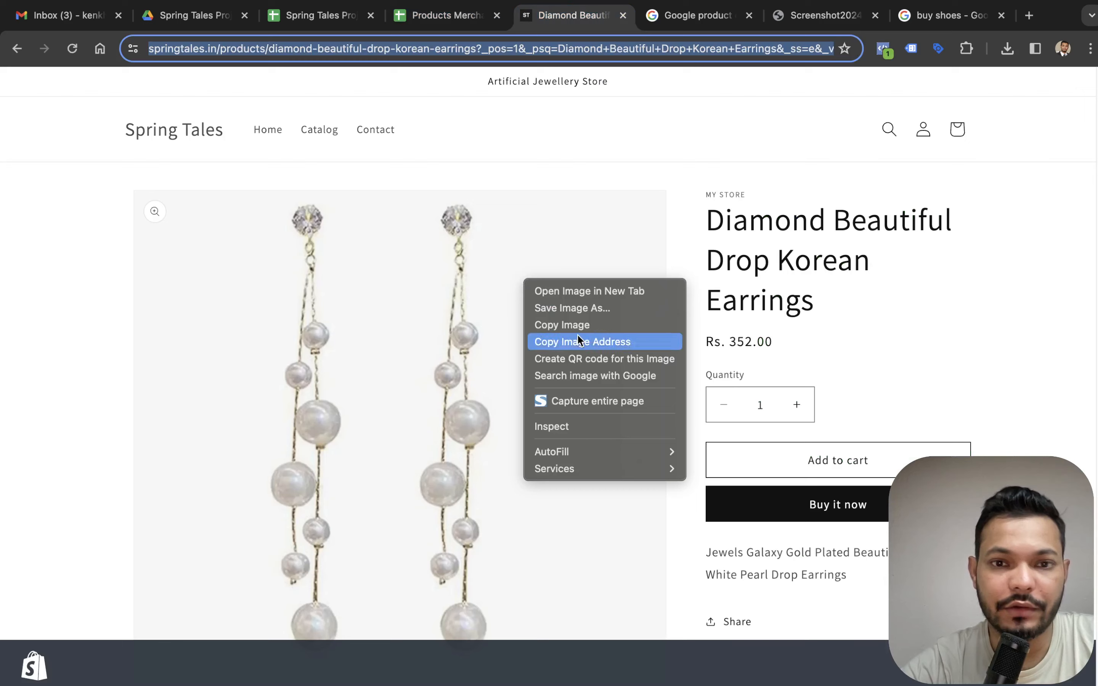
click(571, 424)
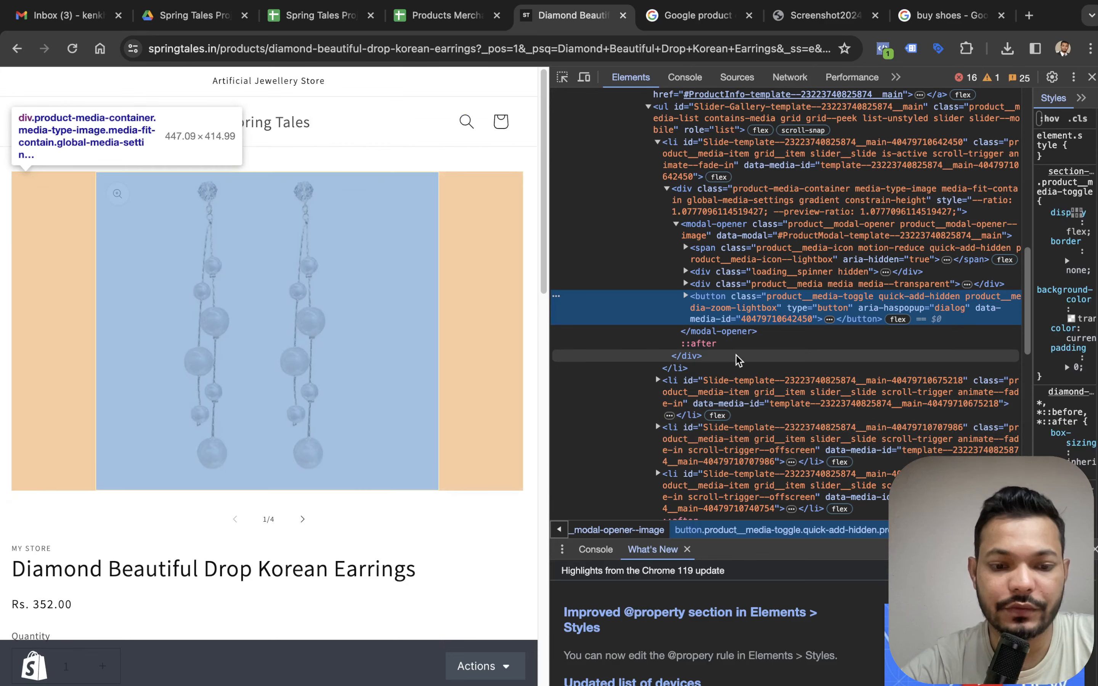
key(super+f)
text(png)
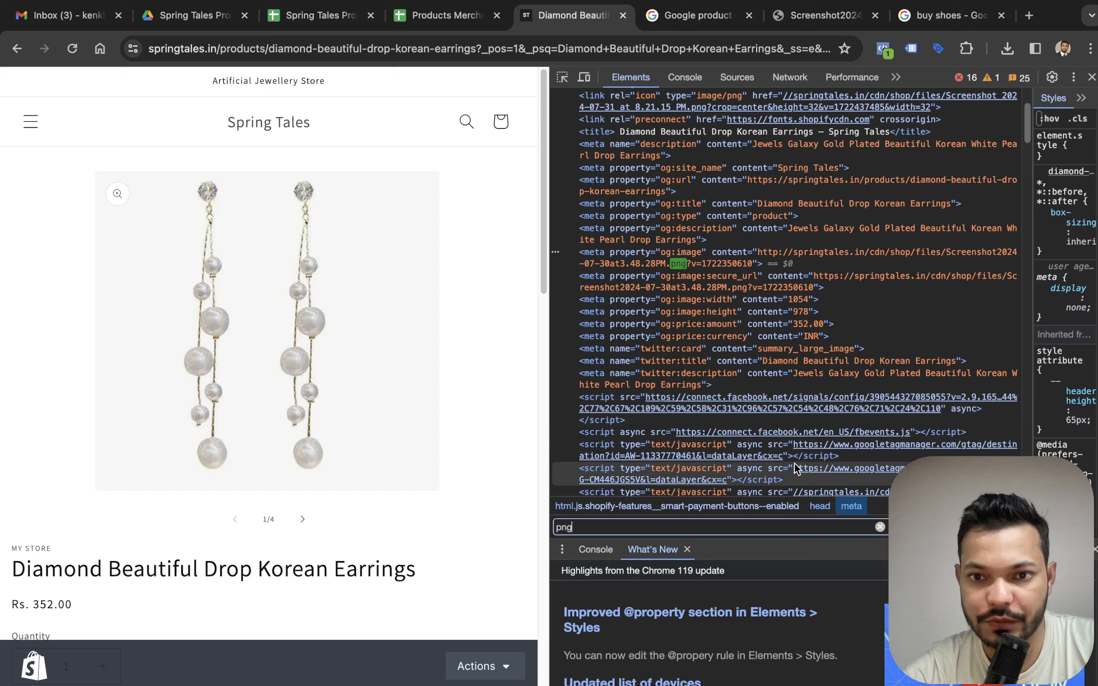
click(674, 262)
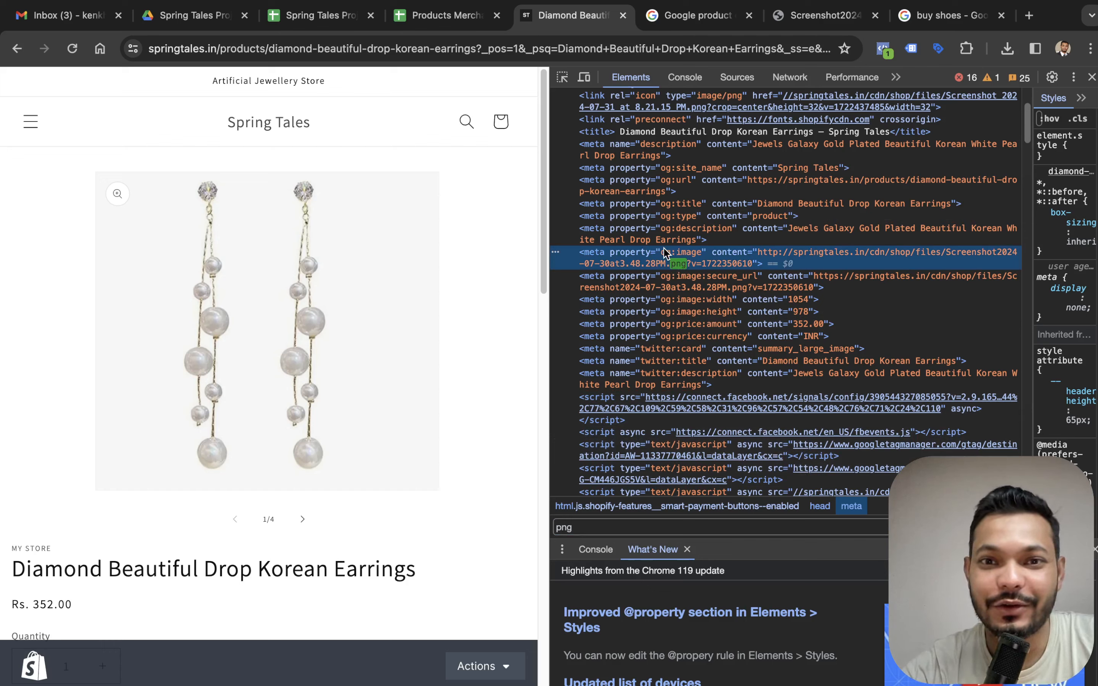
Copy the content attribute holding the image URL from the og:image tag
drag(674, 252, 684, 255)
double_click(684, 255)
click(684, 256)
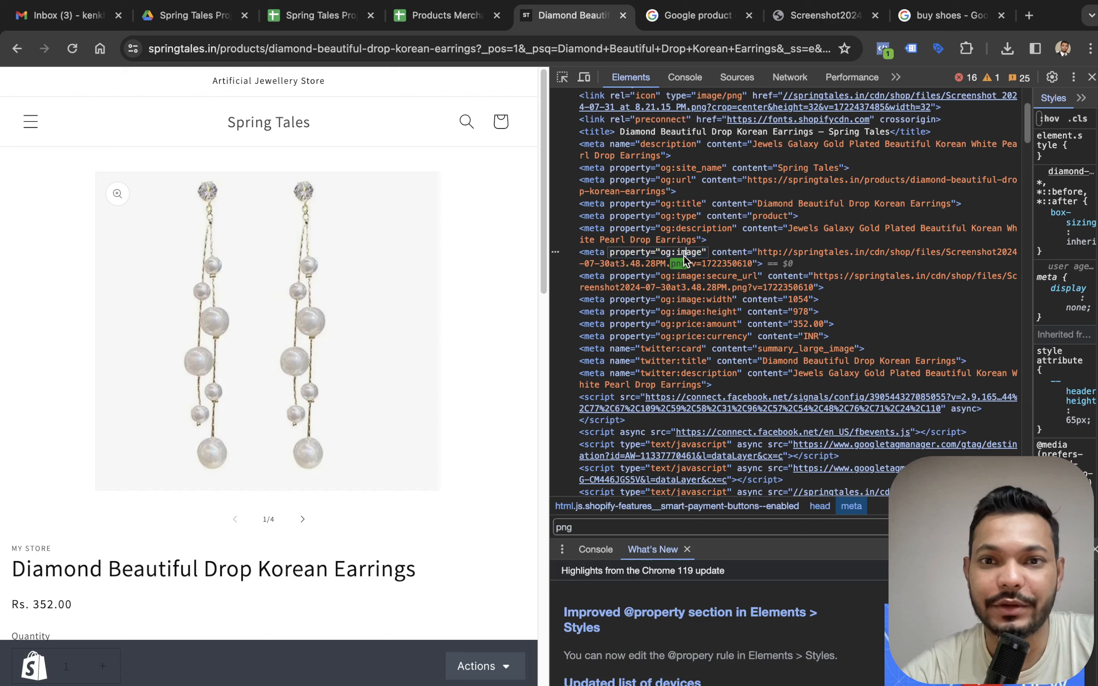
click(754, 257)
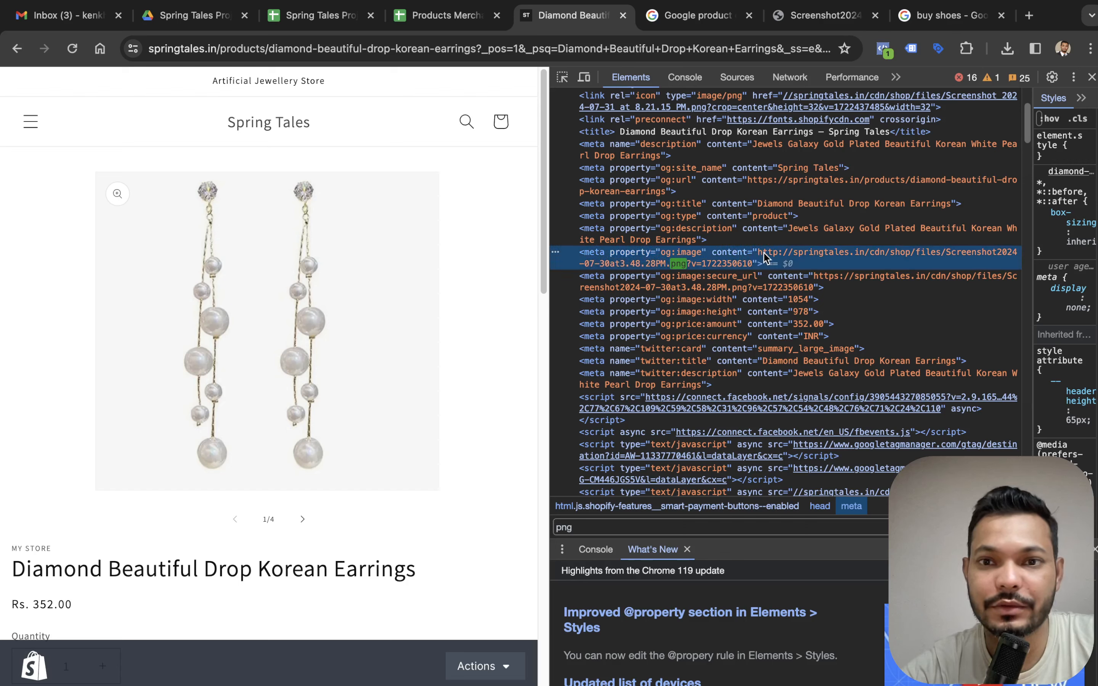
double_click(764, 258)
key(ctrl+c)
Try to open the copied og:image content attribute as an address in the Merchant Center help page's tab
click(699, 15)
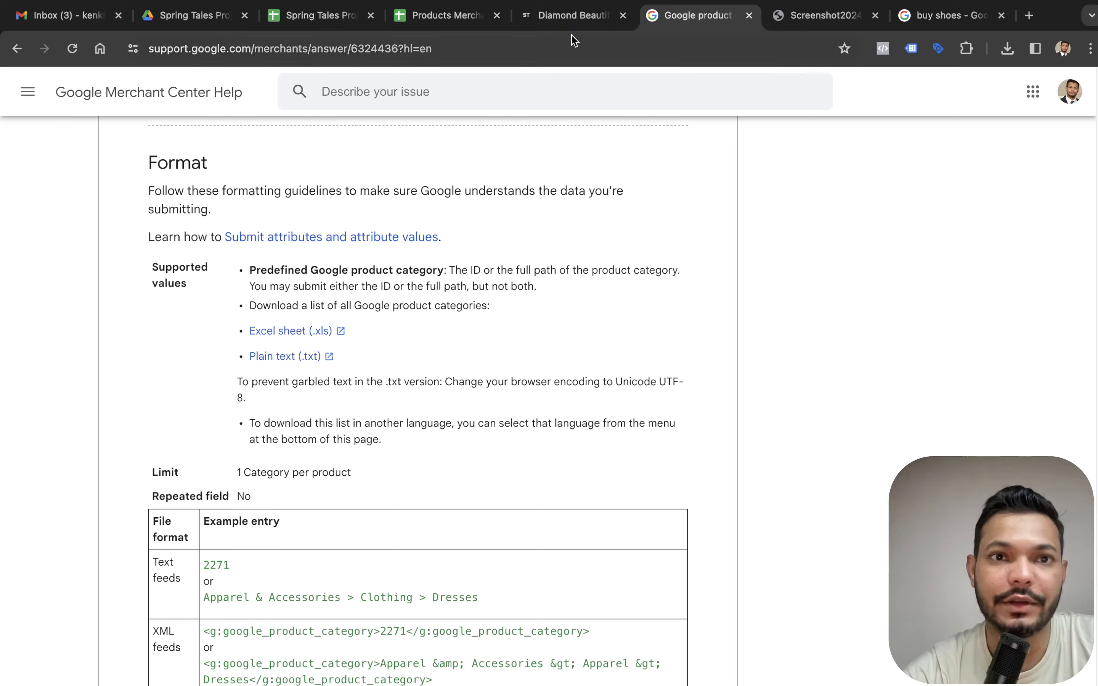
click(553, 40)
key(ctrl+v)
key(Return)
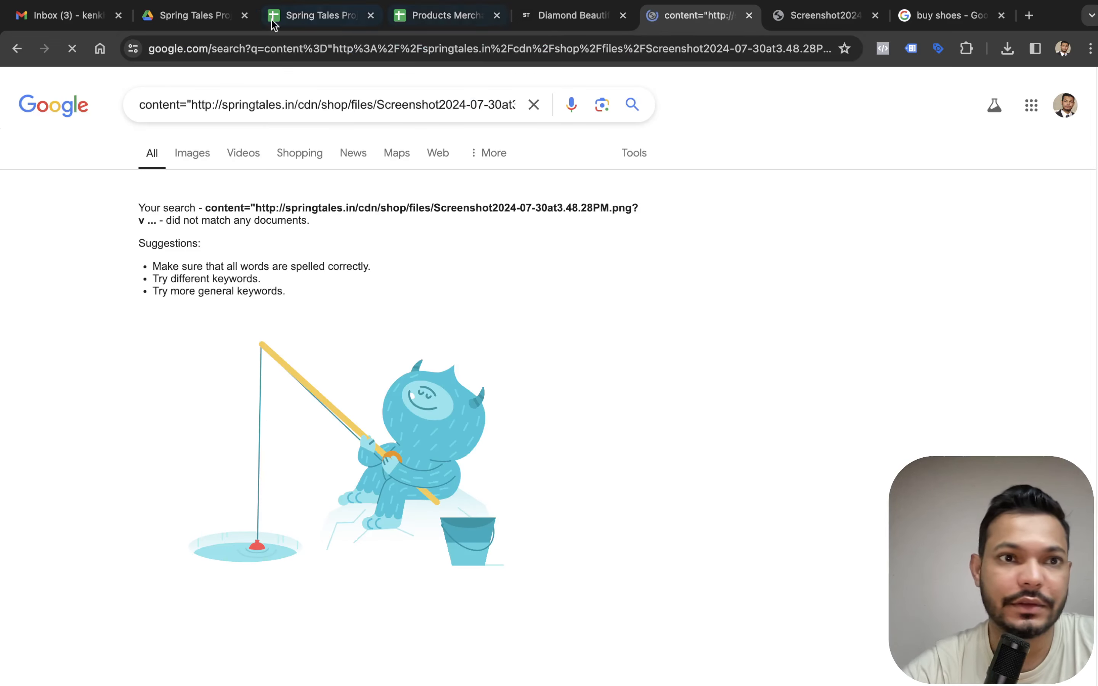
Strip the content=" prefix and everything after .png from the copied attribute and open the resulting image URL
click(298, 49)
key(ctrl+v)
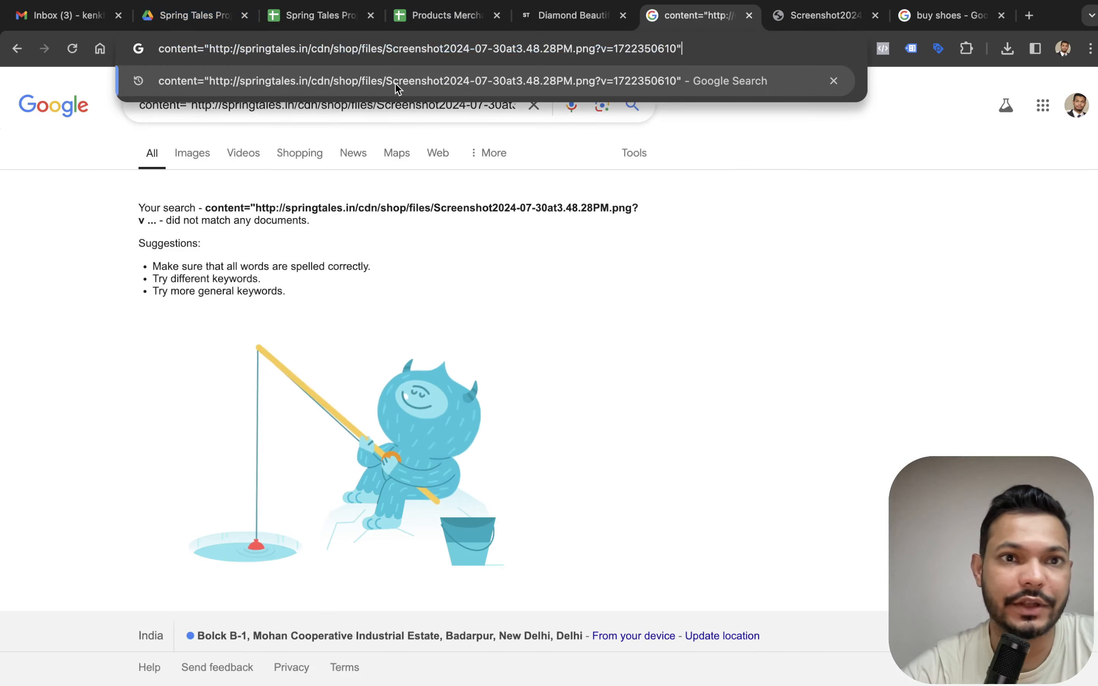
drag(595, 50, 721, 49)
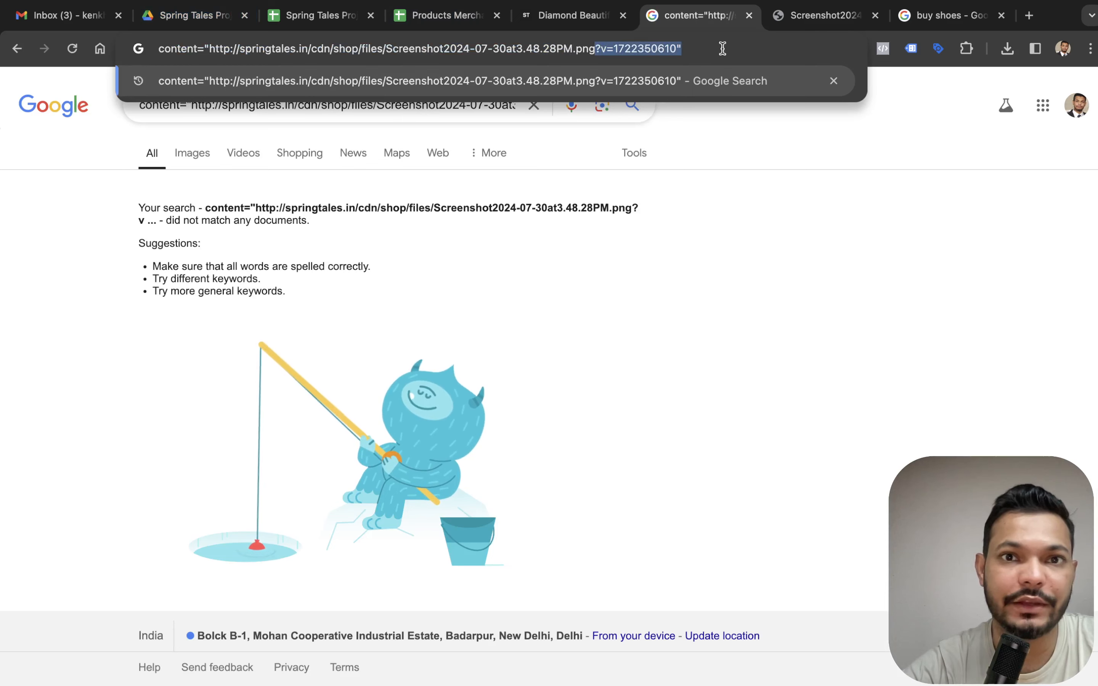
key(BackSpace)
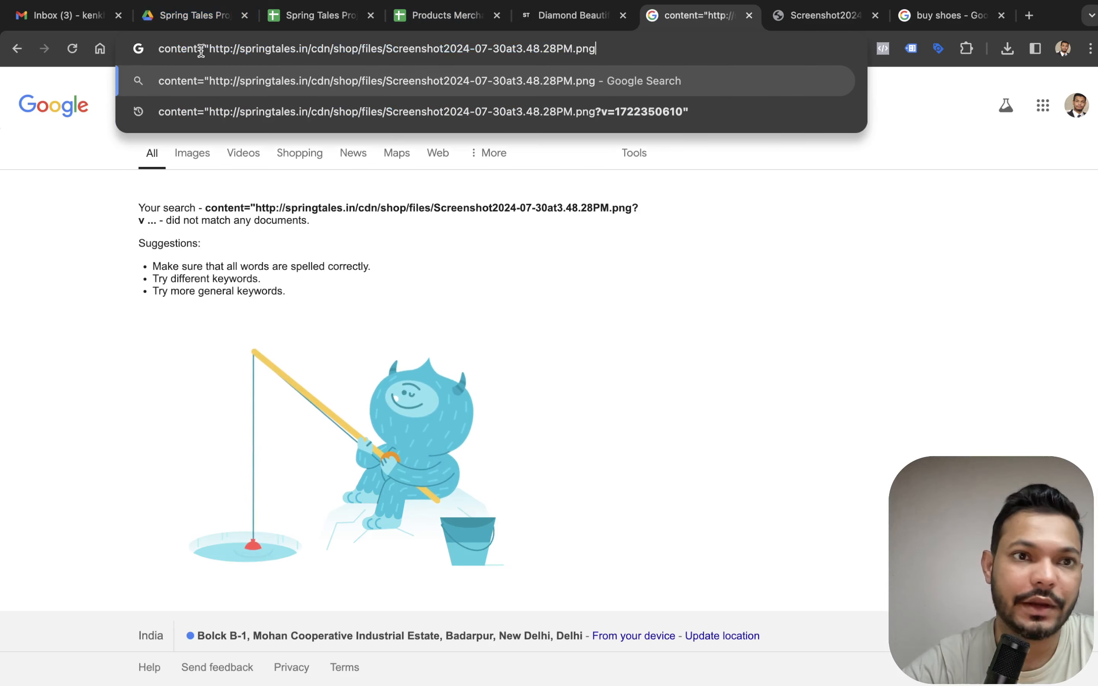
drag(208, 49, 72, 47)
key(BackSpace)
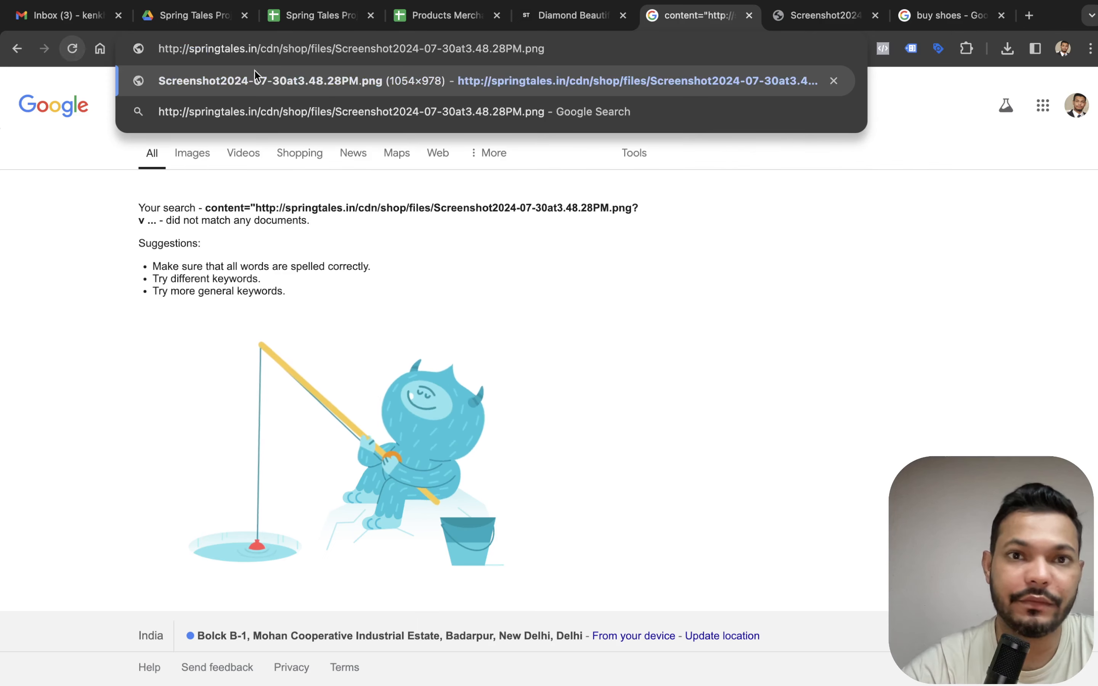
key(Return)
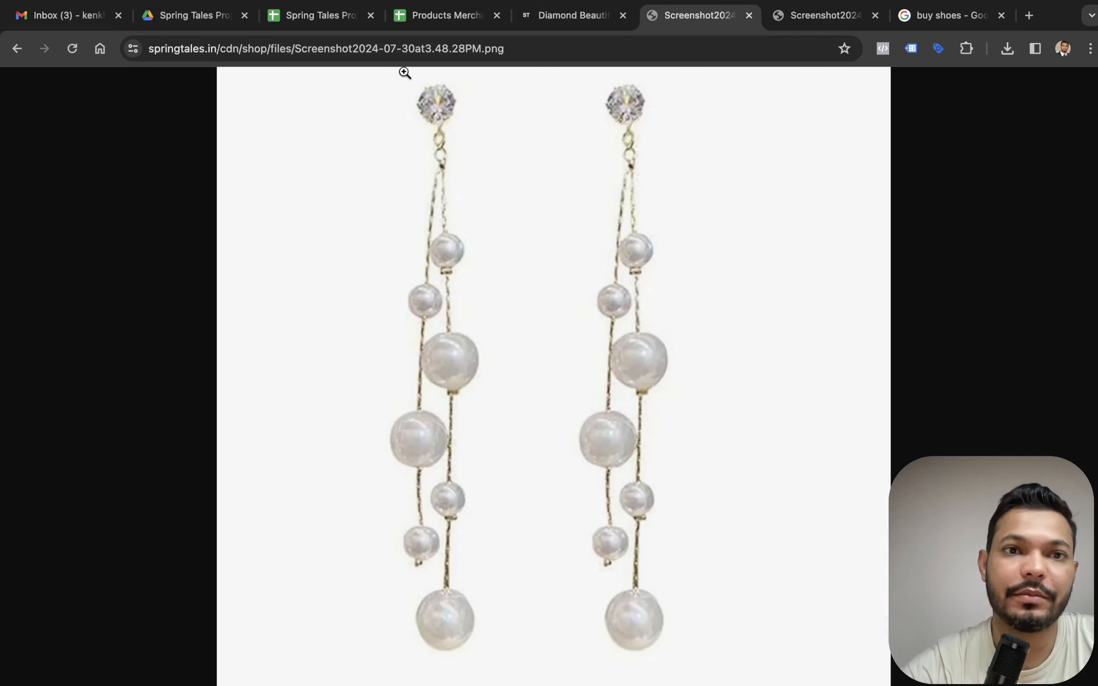
Copy the cleaned image URL into the ST_02 image link cell H3 of the feed spreadsheet
click(407, 49)
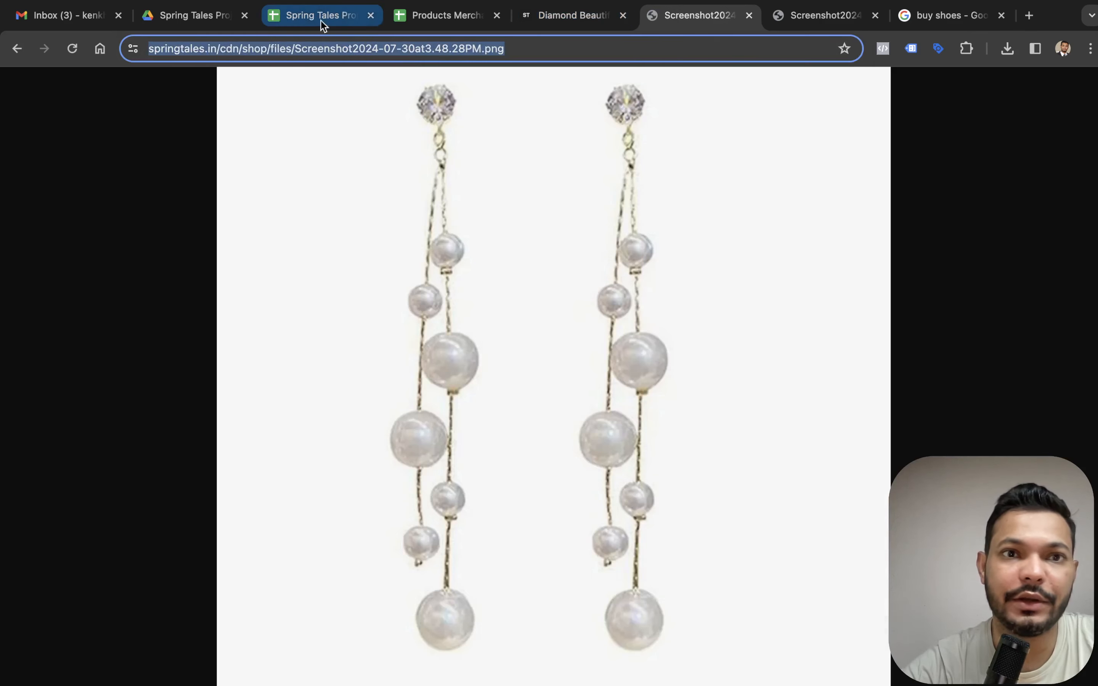
click(429, 17)
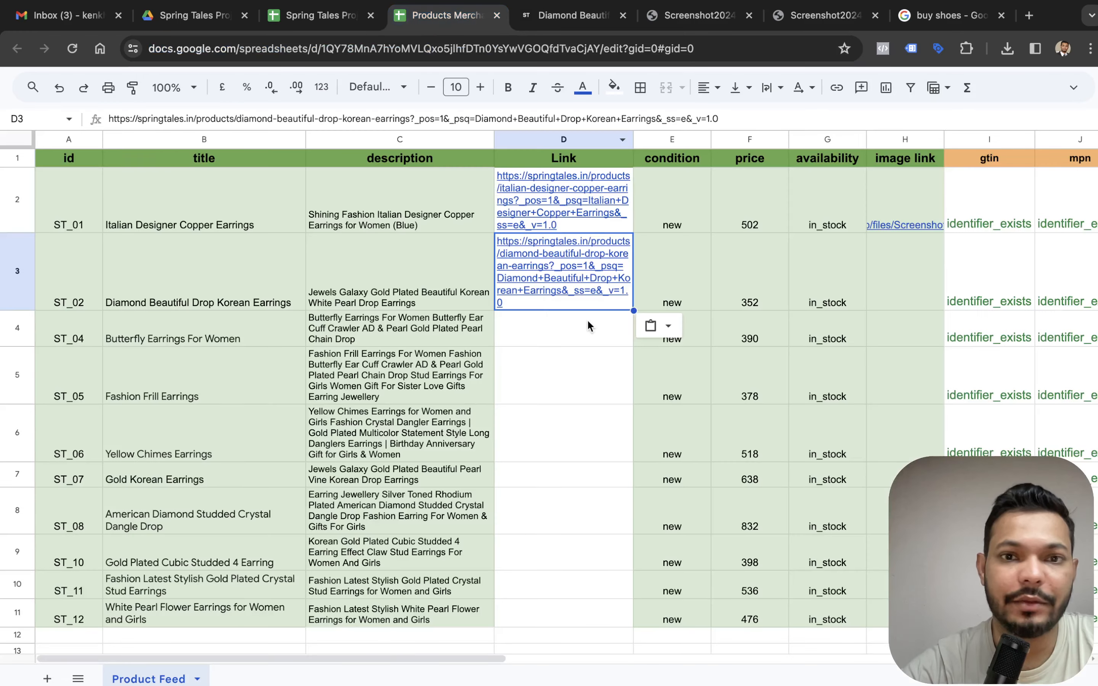
click(921, 290)
key(ctrl+v)
click(887, 395)
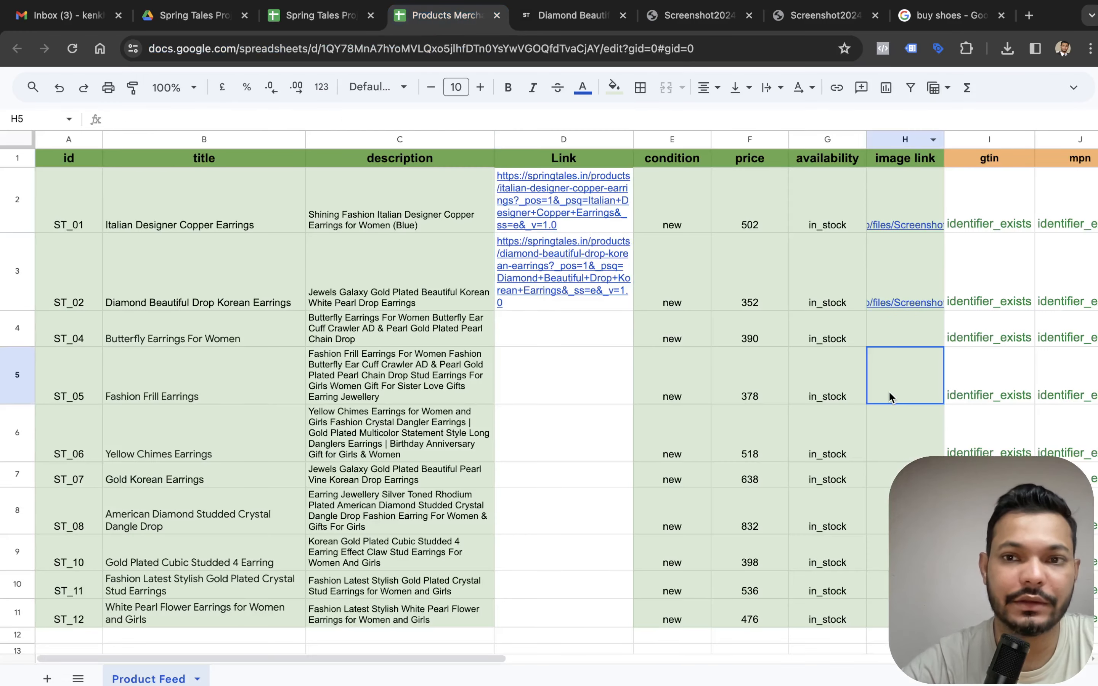
Copy the ST_04 title from the feed and use it in the store search to open the Butterfly Earrings For Women page
click(228, 341)
key(ctrl+c)
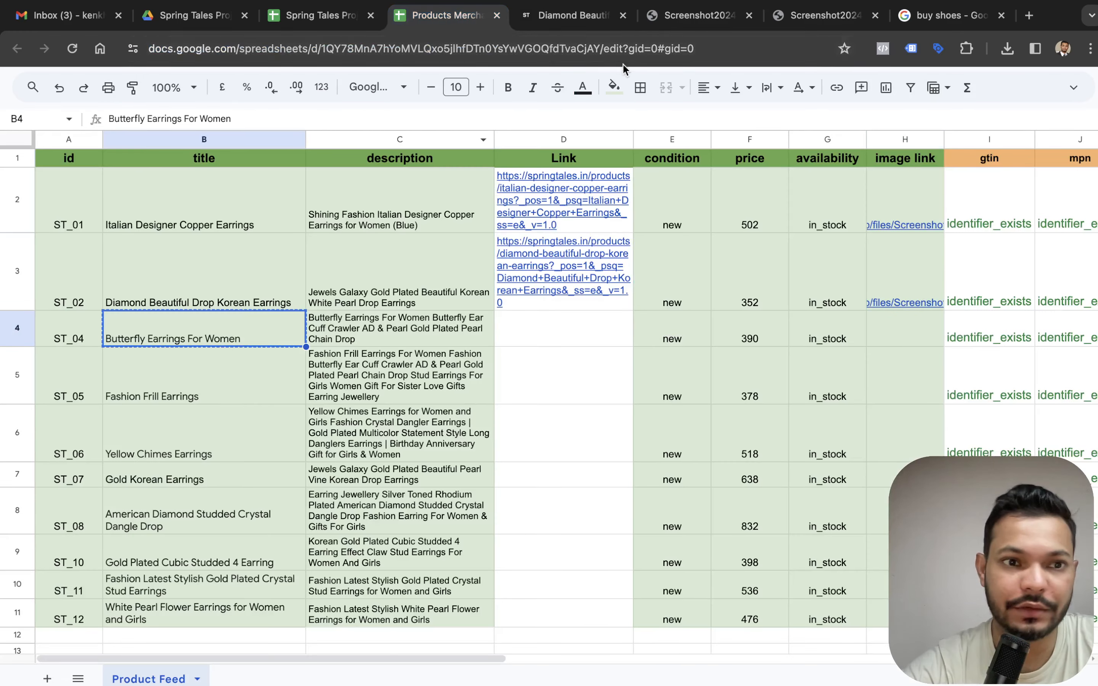
click(570, 17)
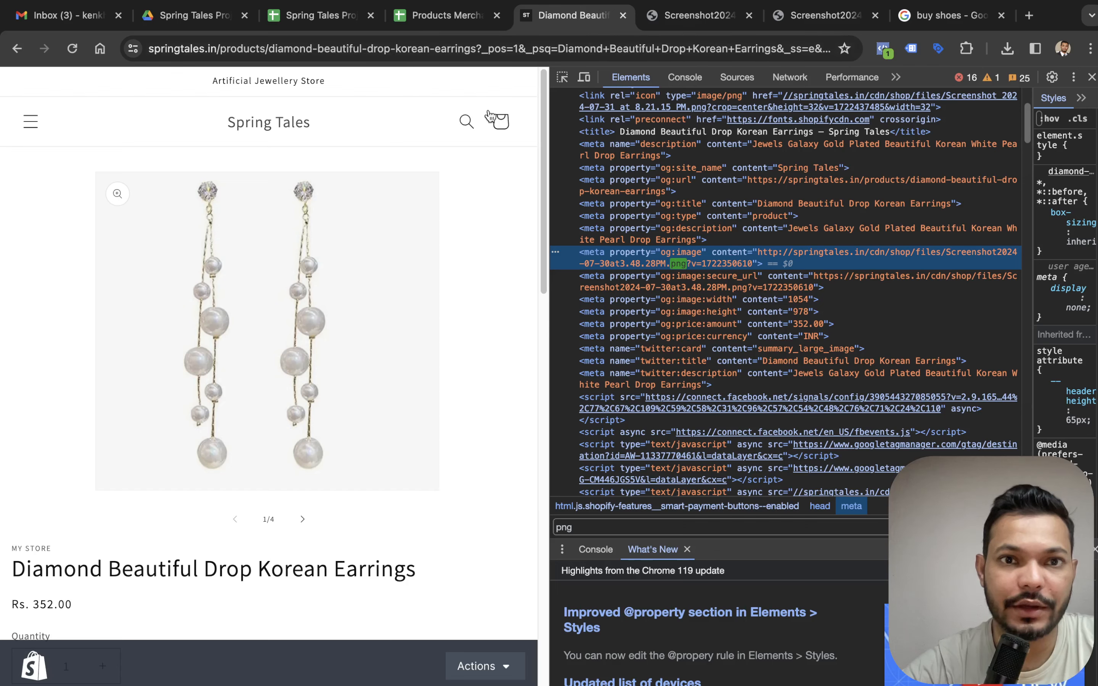
click(467, 122)
key(ctrl+v)
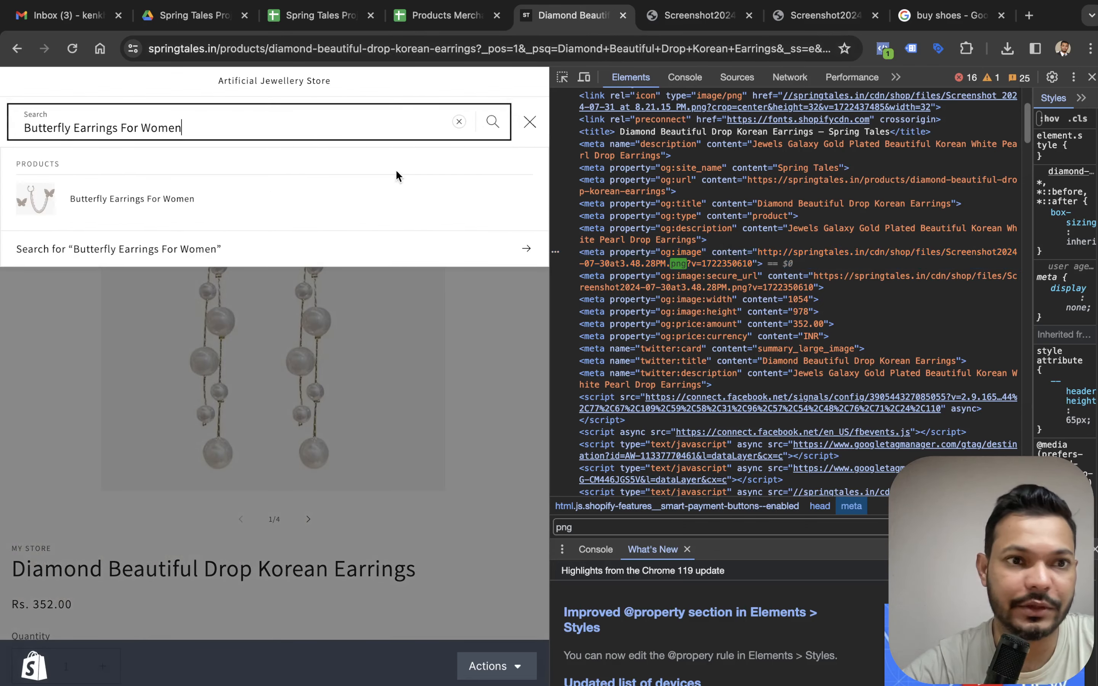
click(313, 209)
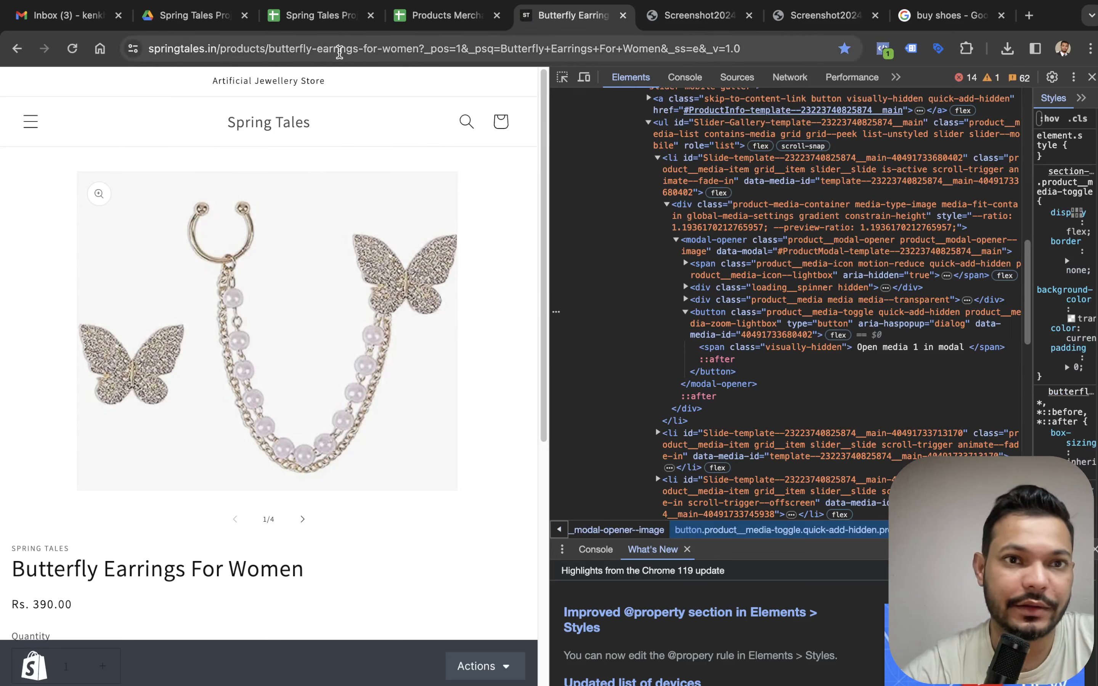
Copy the Butterfly Earrings For Women page address into the ST_04 Link cell D4 of the feed spreadsheet
click(340, 52)
click(418, 19)
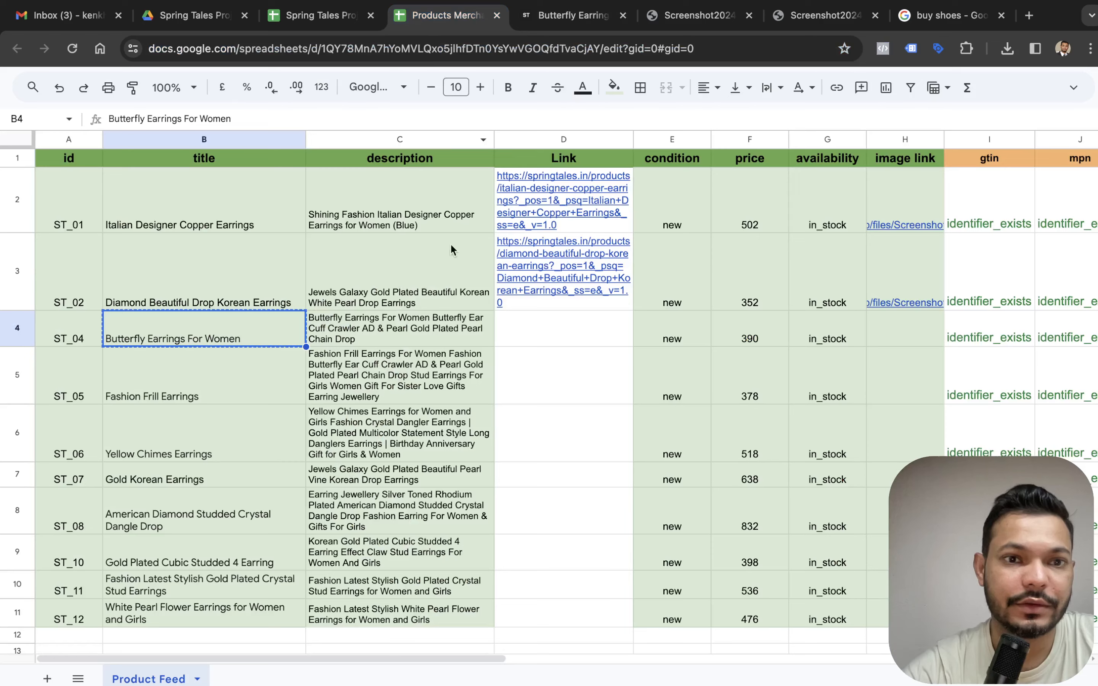
click(511, 310)
key(ctrl+v)
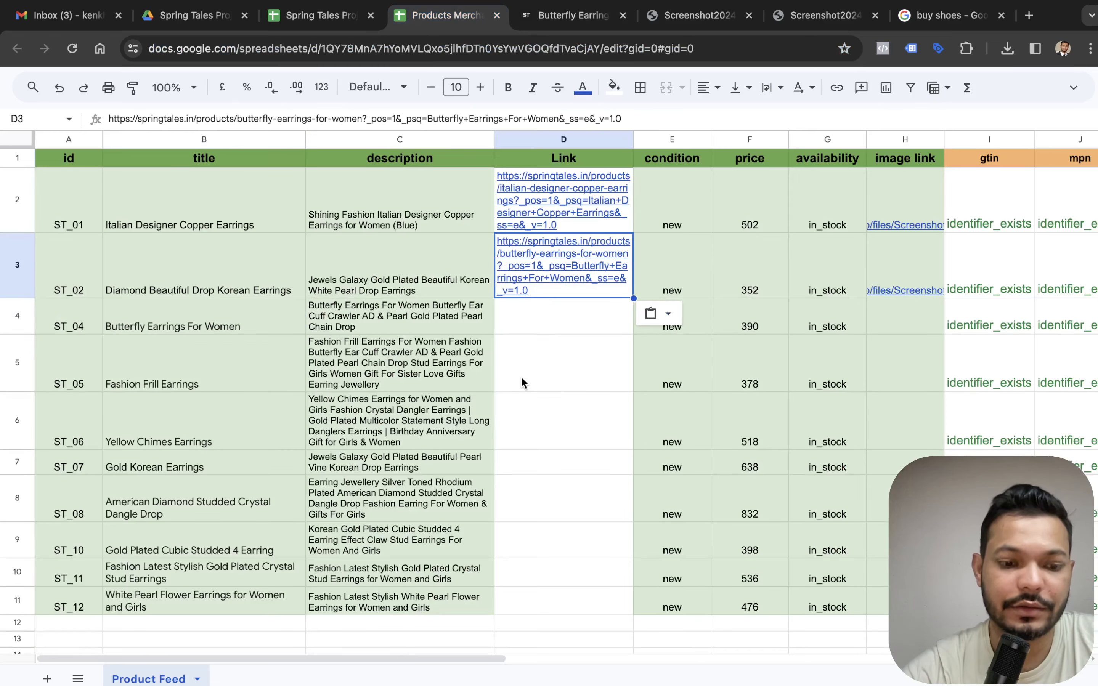
key(ctrl+z)
click(537, 318)
key(ctrl+v)
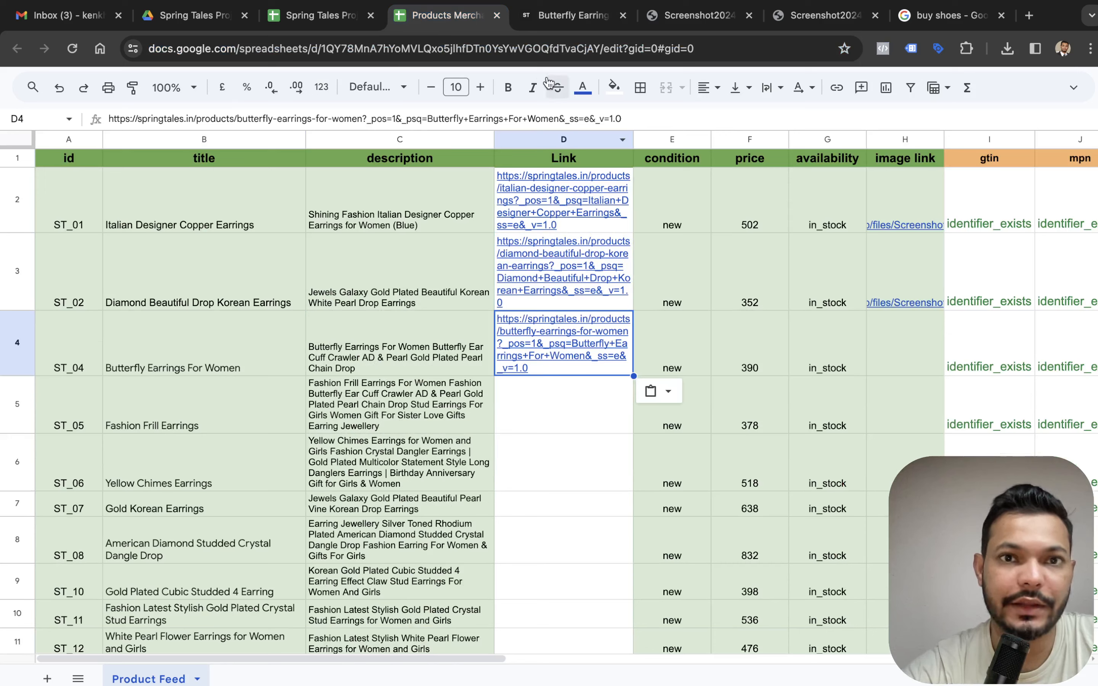
Inspect the butterfly earrings product page, find "png" in its code, and copy the og:image URL value
click(549, 18)
right_click(388, 269)
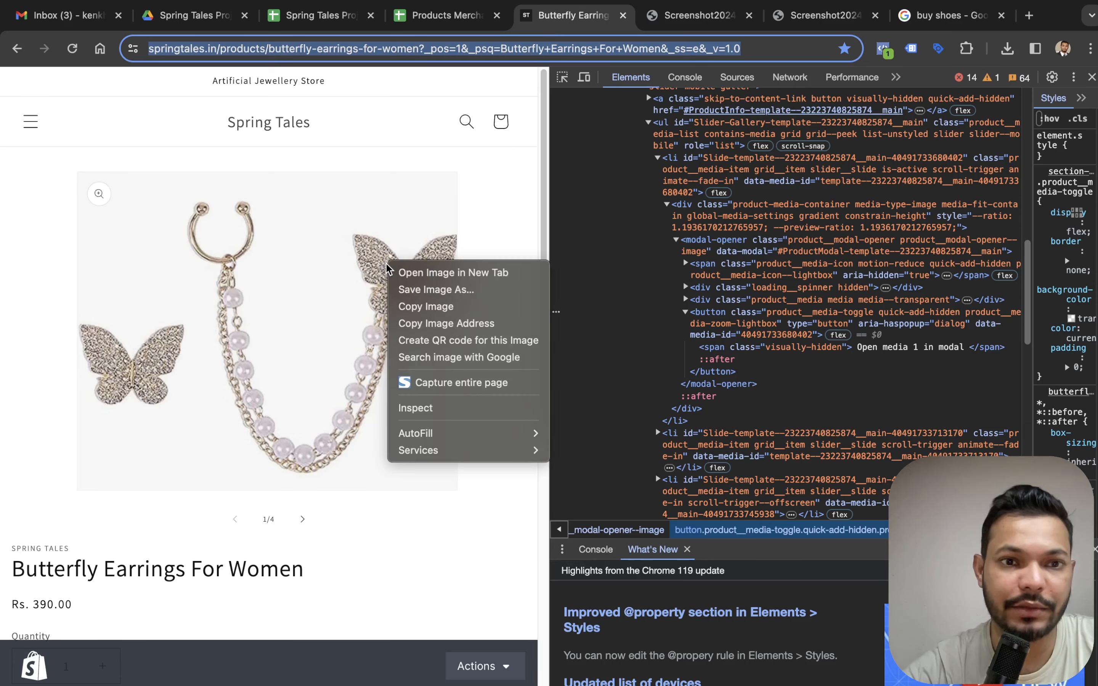
click(415, 408)
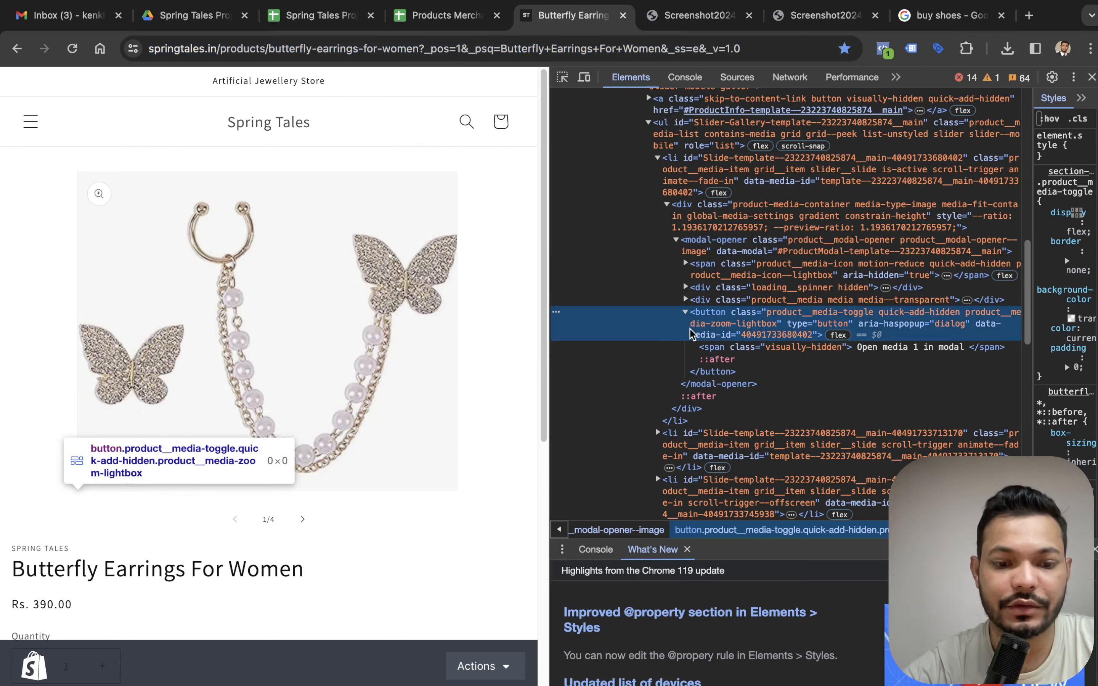
key(super+f)
text(png)
key(Return)
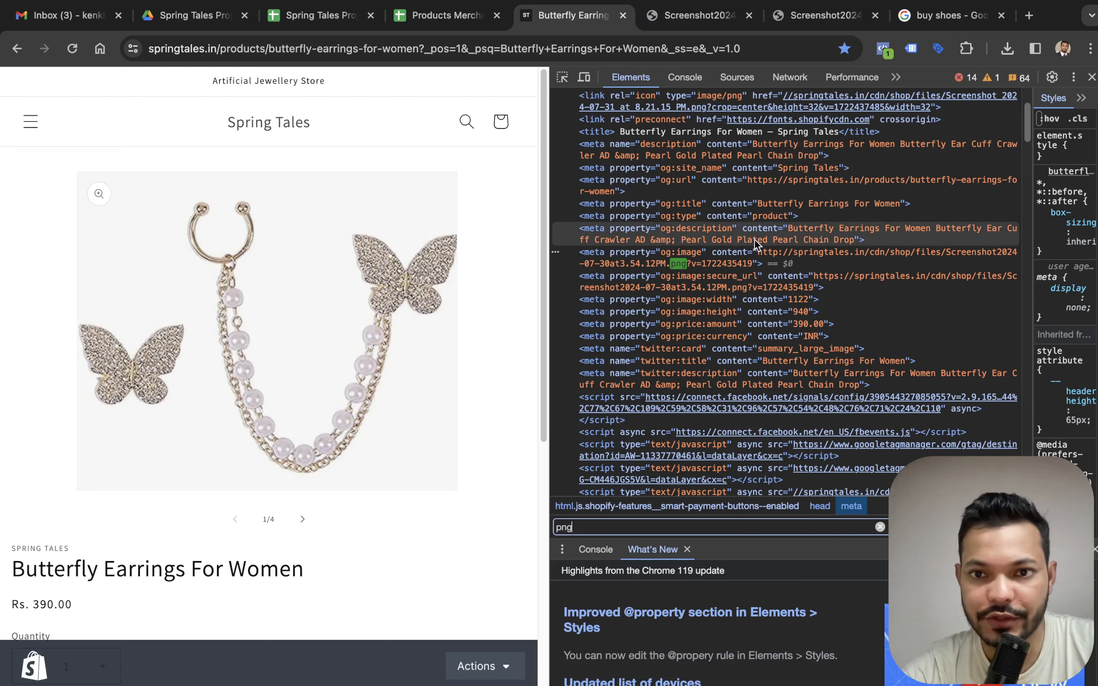
double_click(775, 253)
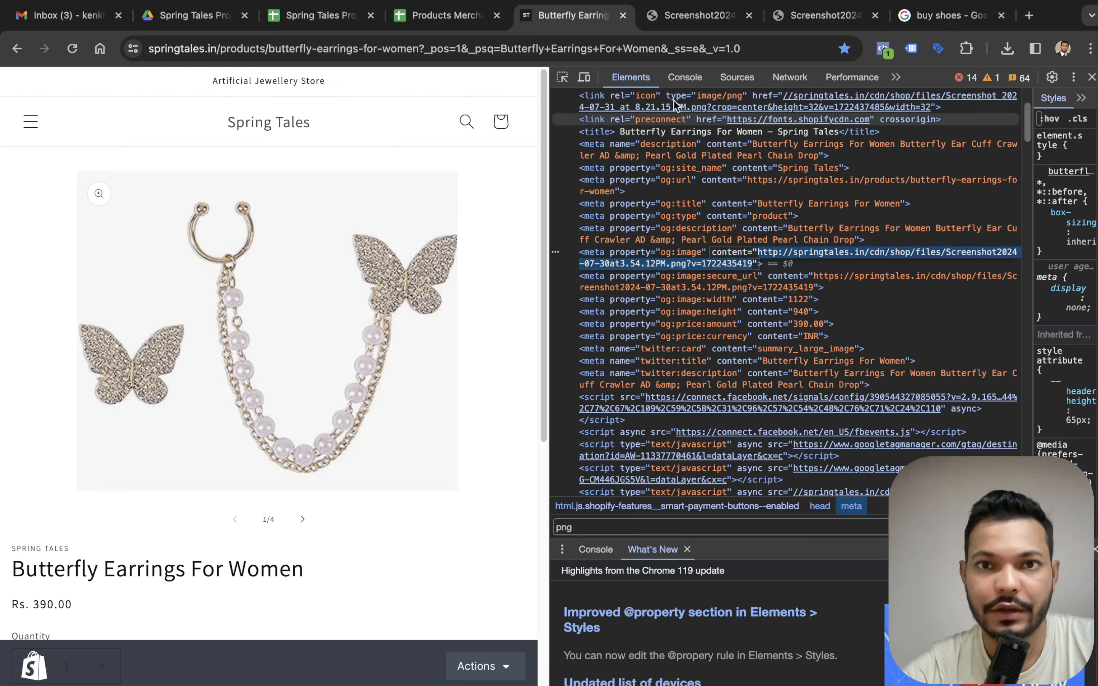
click(649, 18)
click(642, 41)
click(642, 41)
key(super+v)
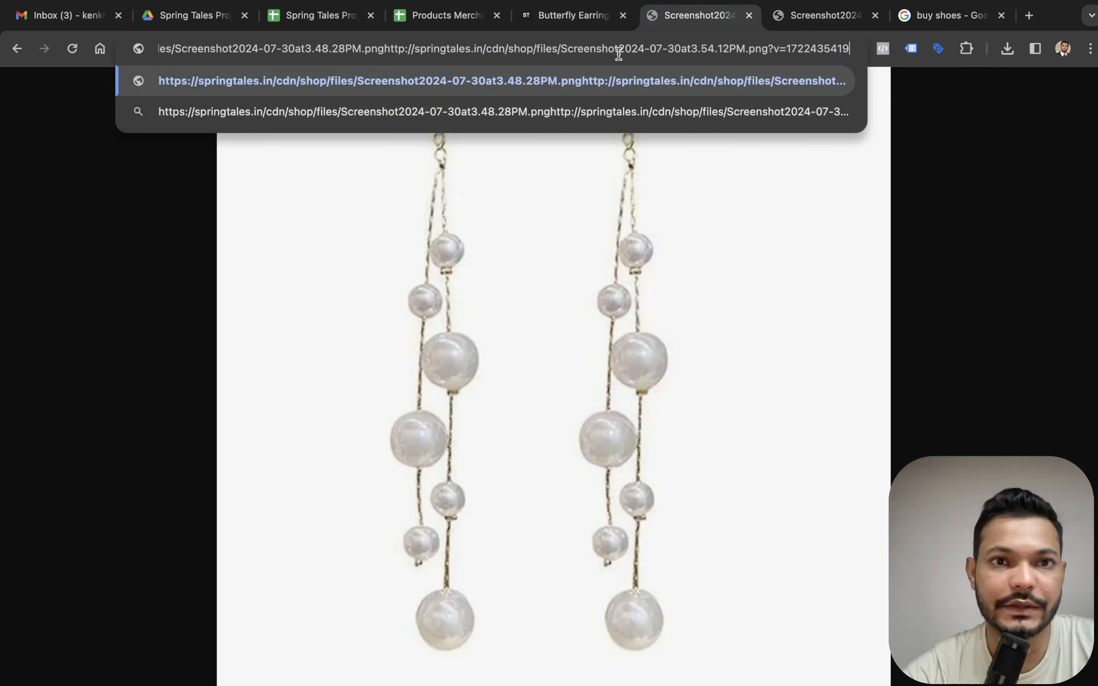
key(Home)
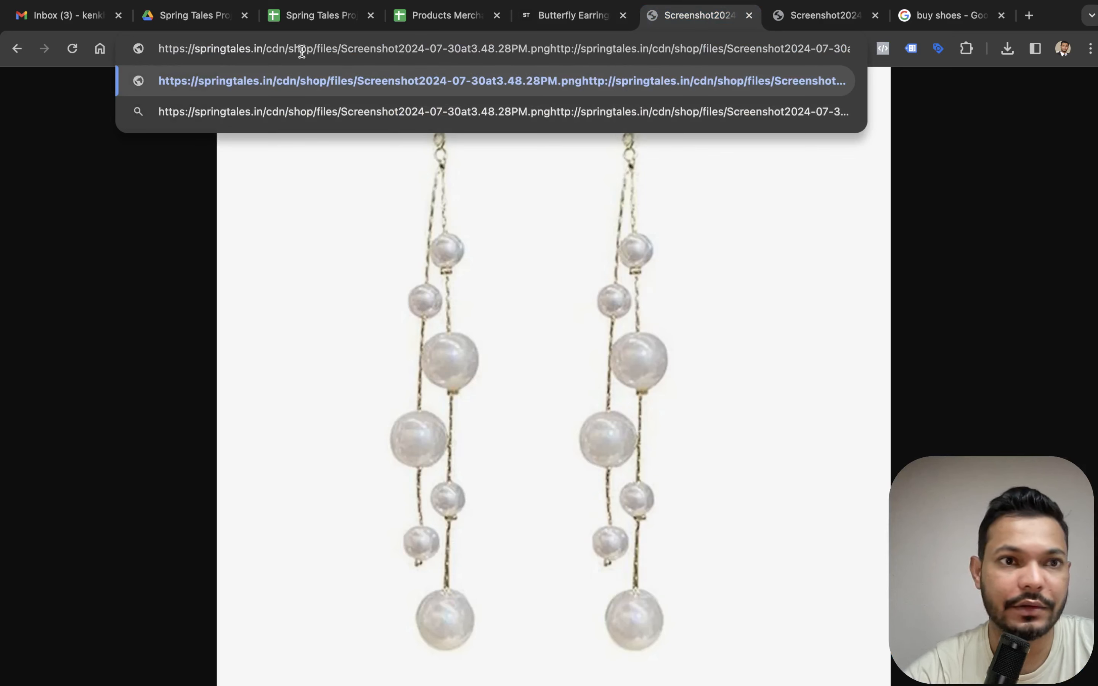
click(543, 48)
key(shift+End)
key(super+c)
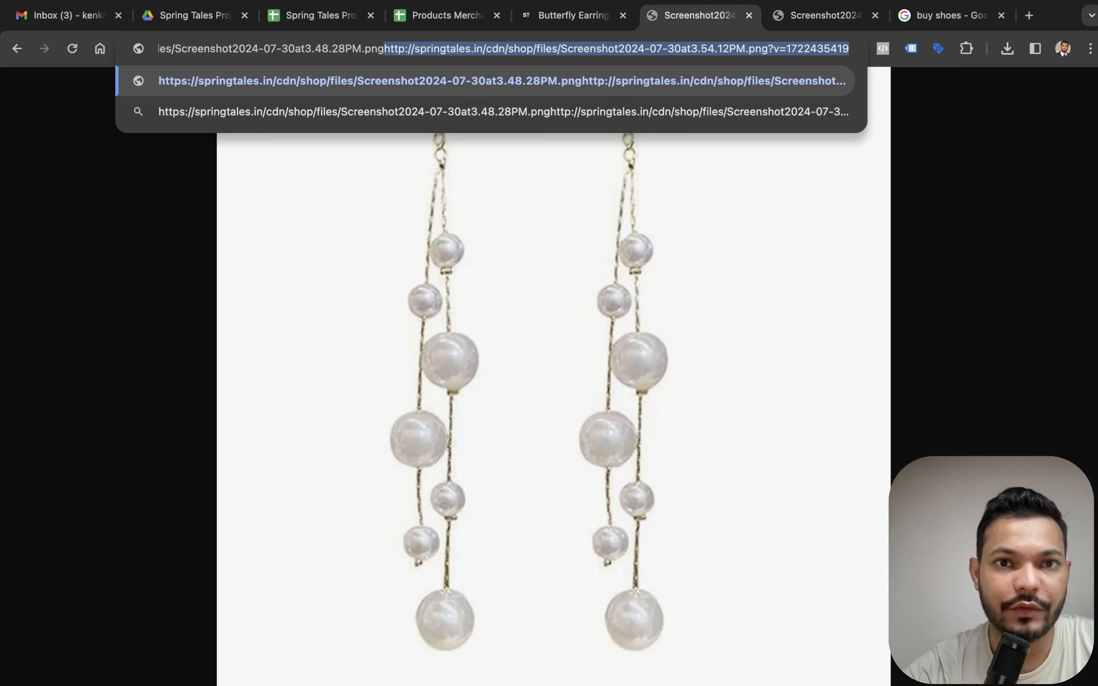
key(BackSpace)
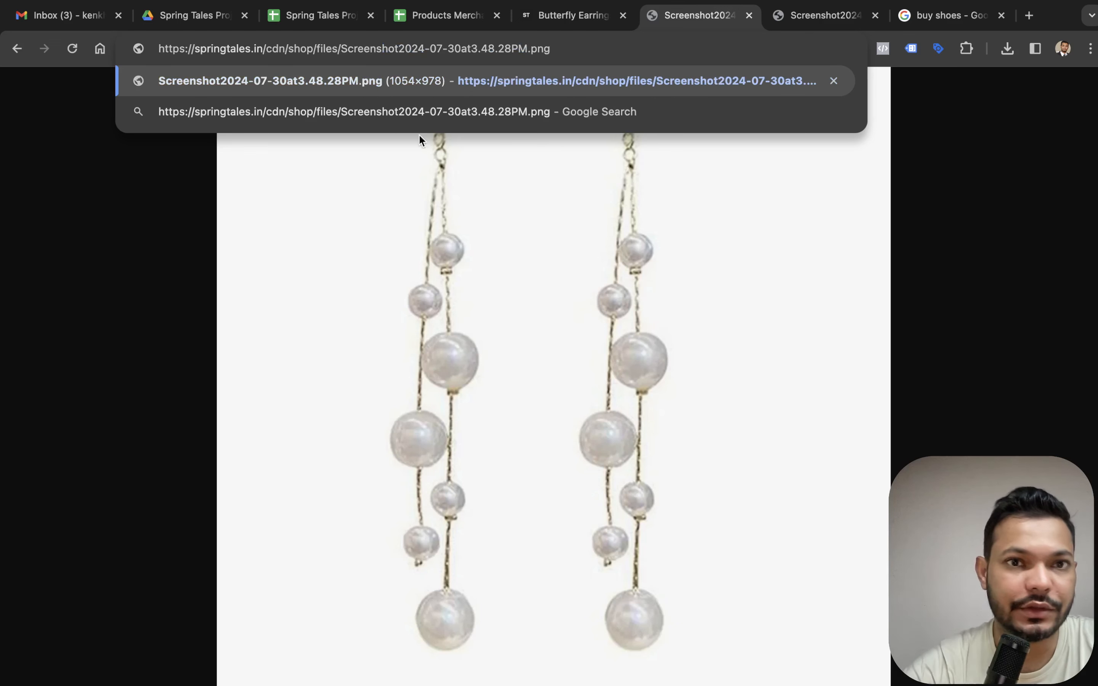
click(587, 73)
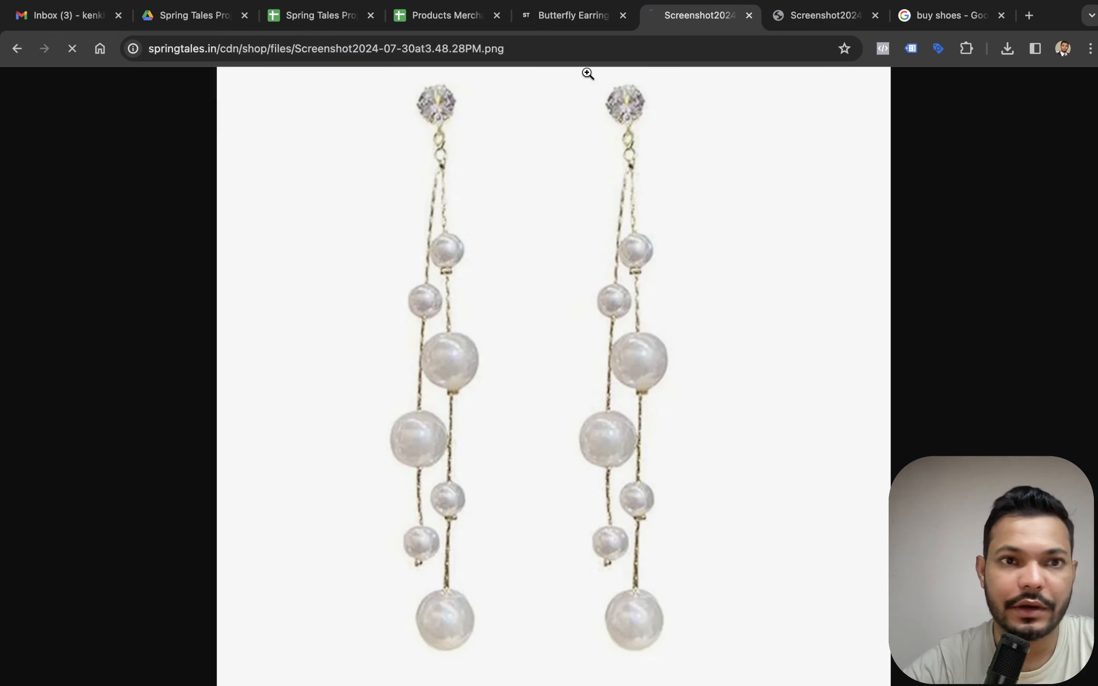
click(592, 53)
click(583, 20)
Replace the previous image tab's address with the copied og:image URL, strip everything after .png, and open it
click(695, 21)
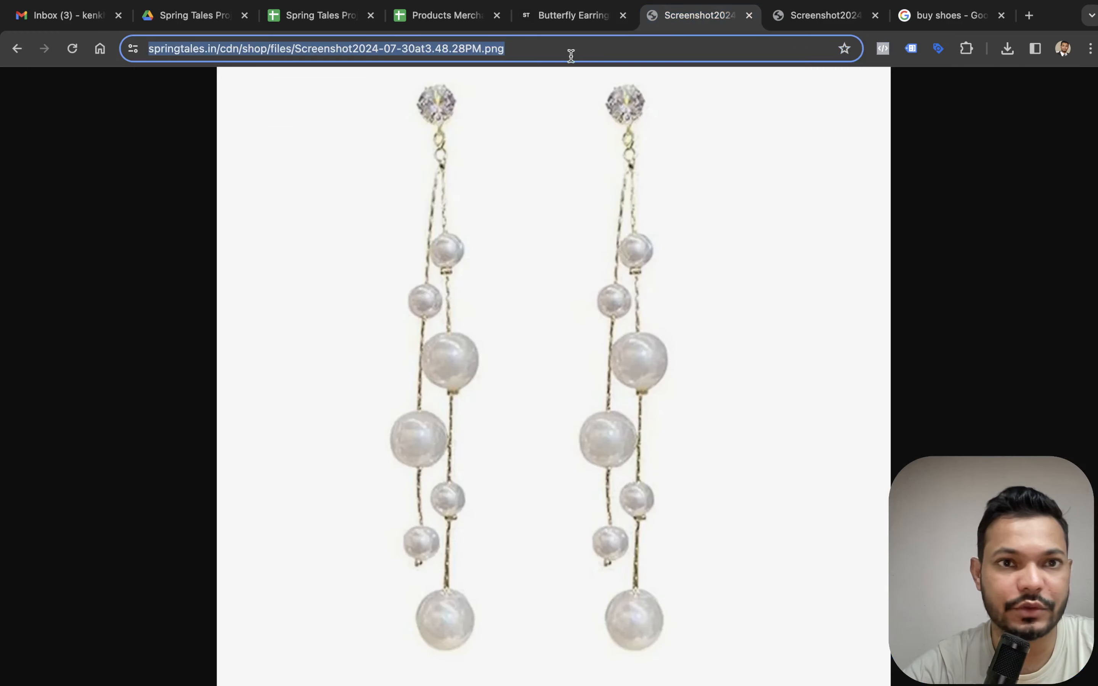
click(538, 49)
key(super+a)
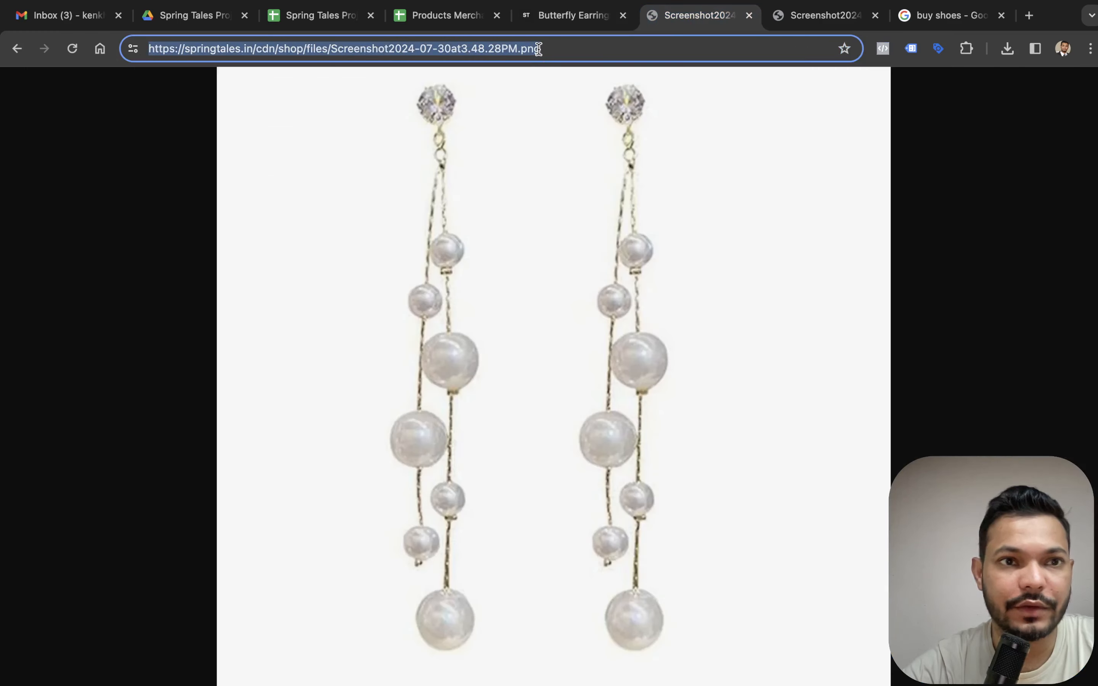
key(BackSpace)
key(super+v)
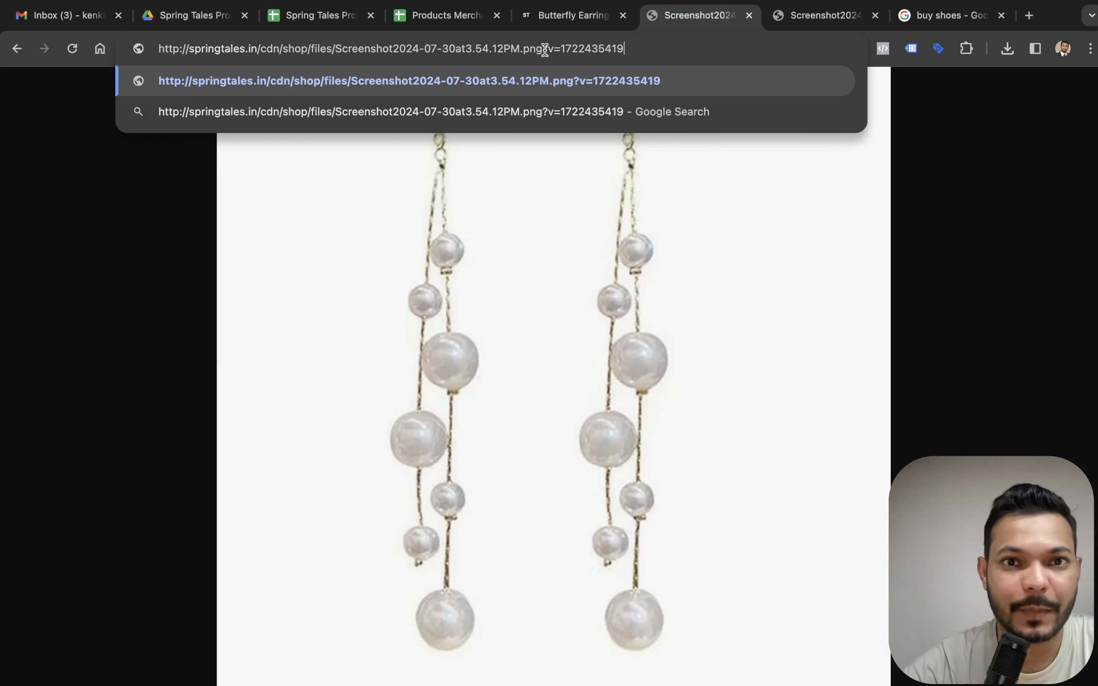
drag(545, 49, 716, 43)
key(BackSpace)
key(Return)
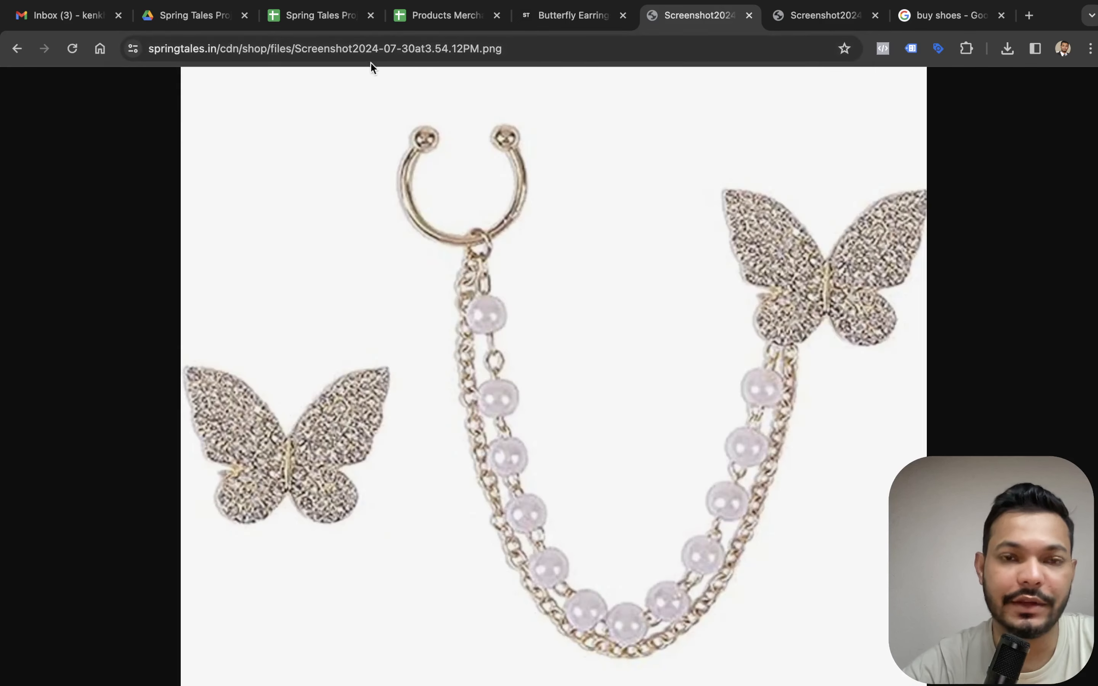
Copy the cleaned butterfly earrings image URL into the ST_04 image link cell H4 of the feed spreadsheet
click(456, 46)
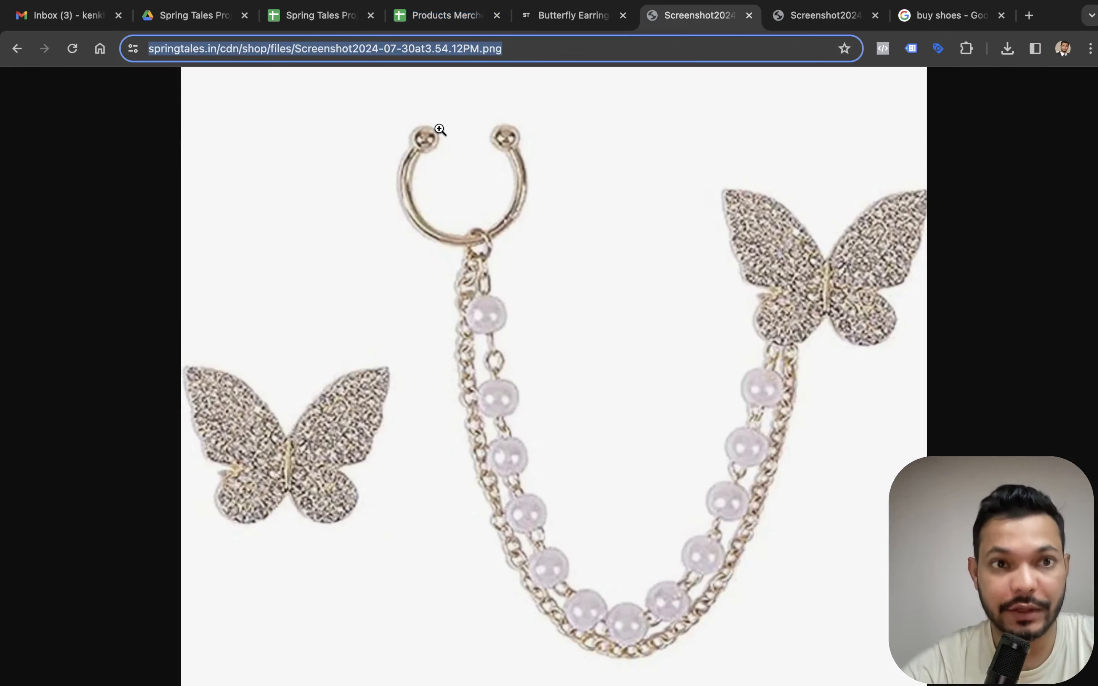
click(563, 21)
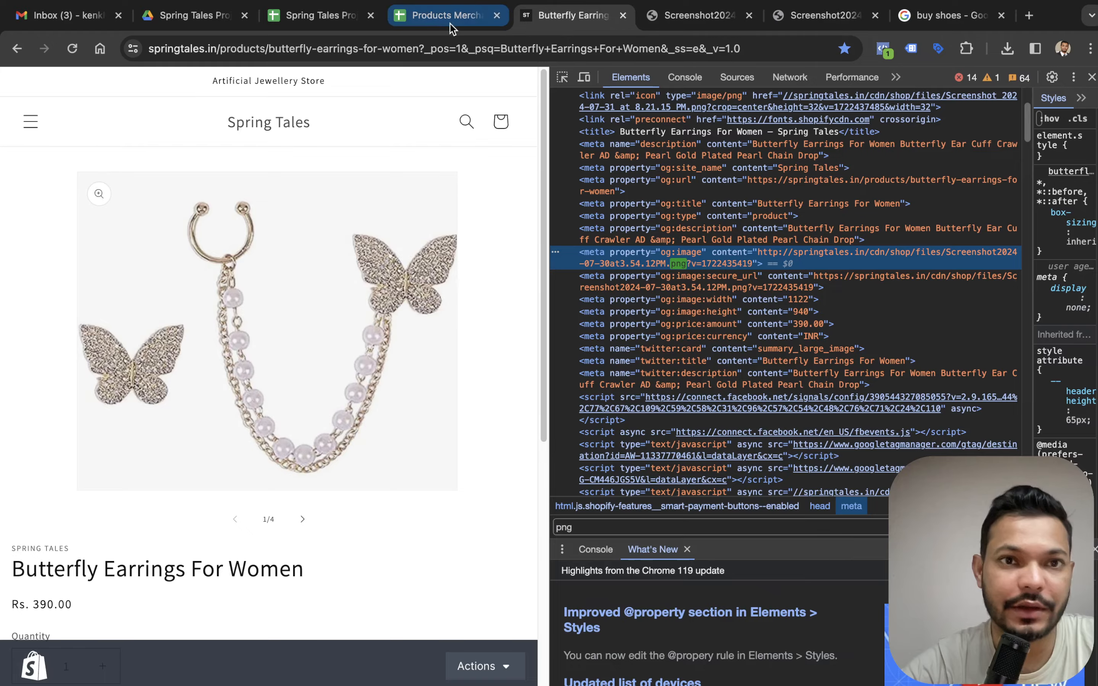
click(449, 23)
click(885, 350)
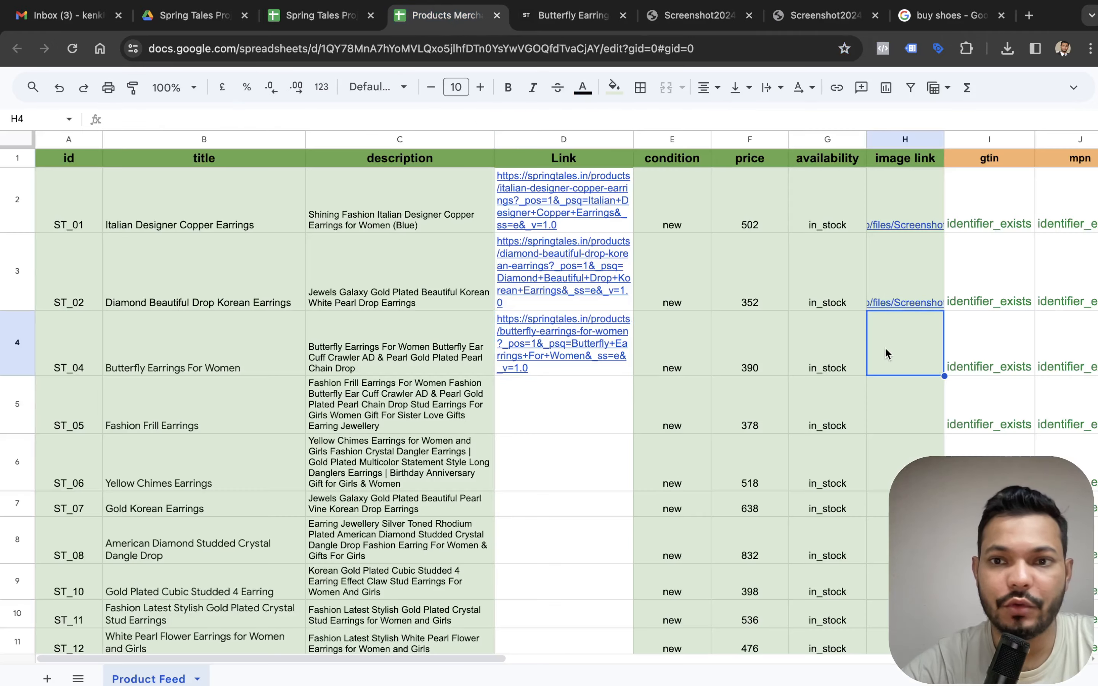
key(ctrl+v)
click(878, 456)
scroll(849, 377, right, 10)
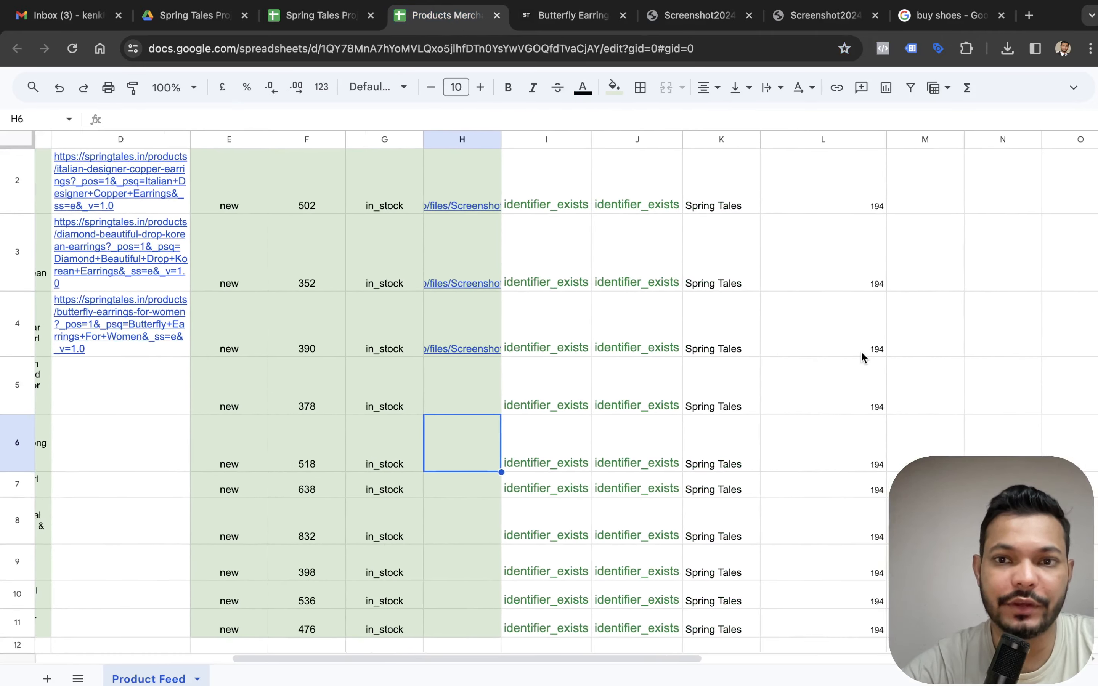
scroll(861, 352, left, 10)
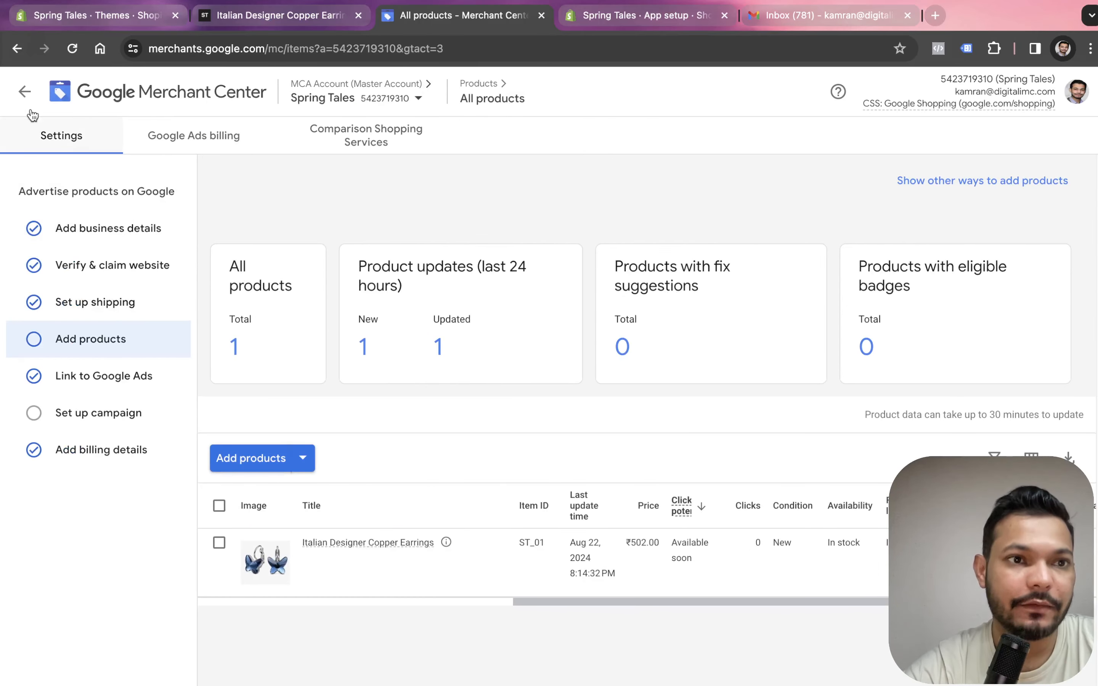
Start a new primary feed in Merchant Center and add India as its target country
click(23, 97)
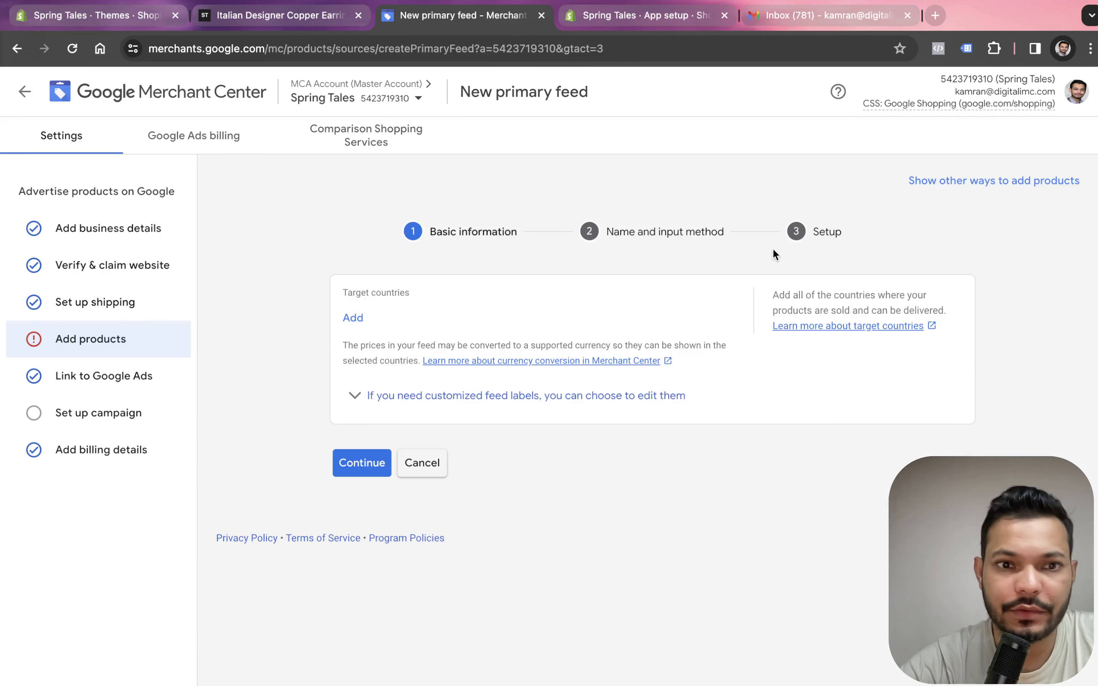
click(353, 317)
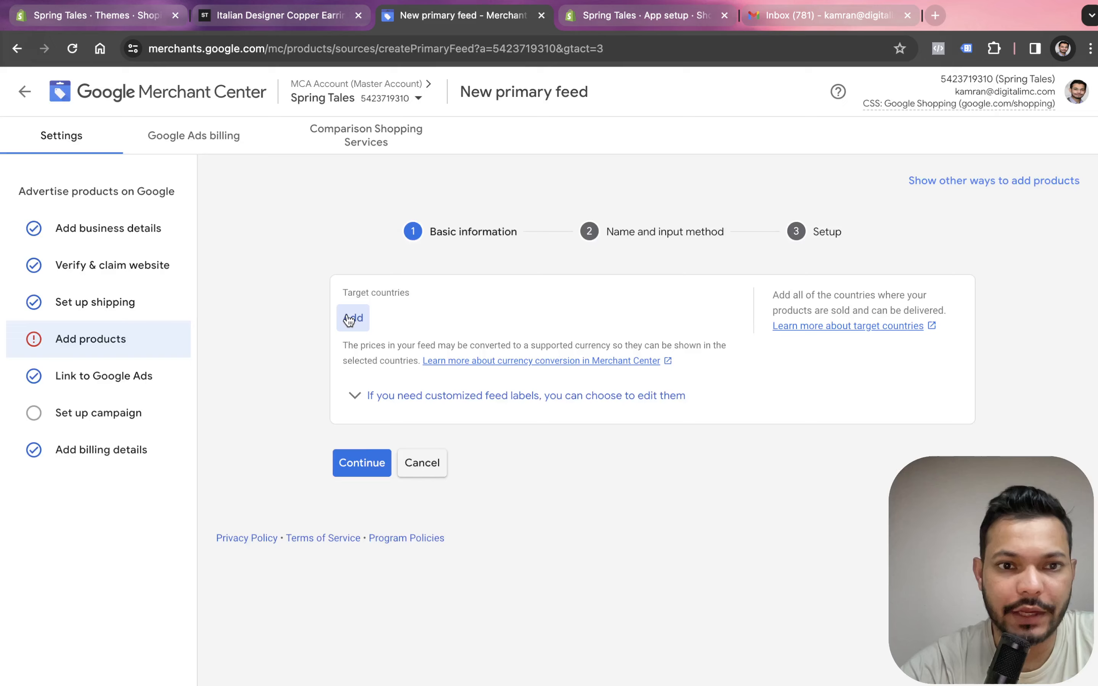
click(397, 250)
text(india)
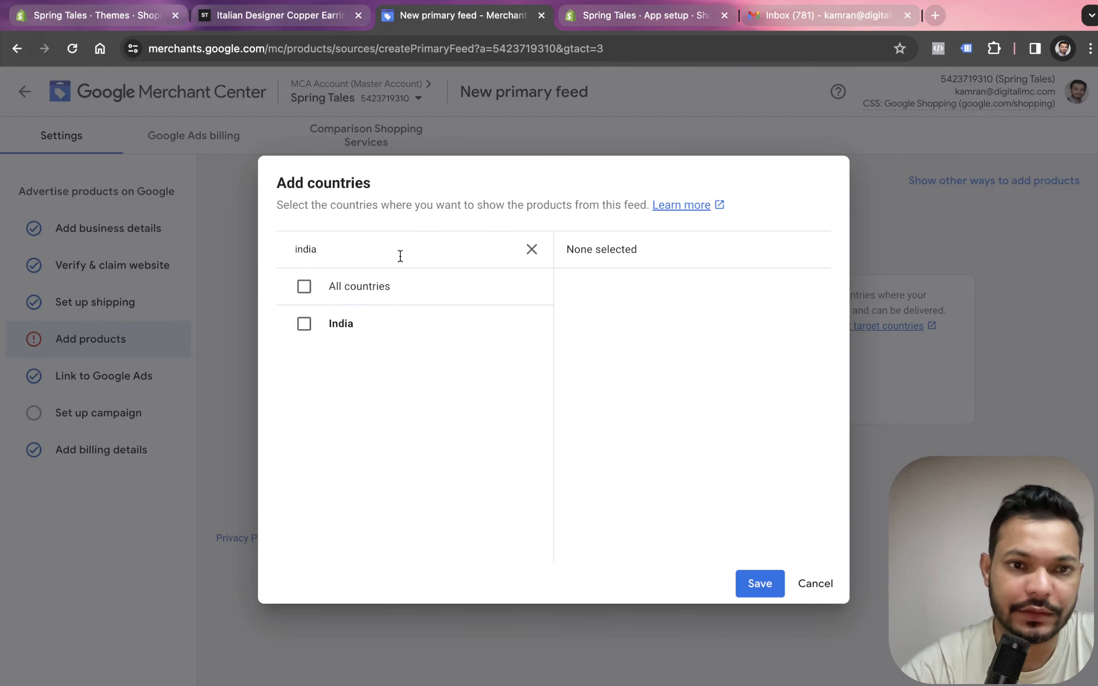
click(402, 320)
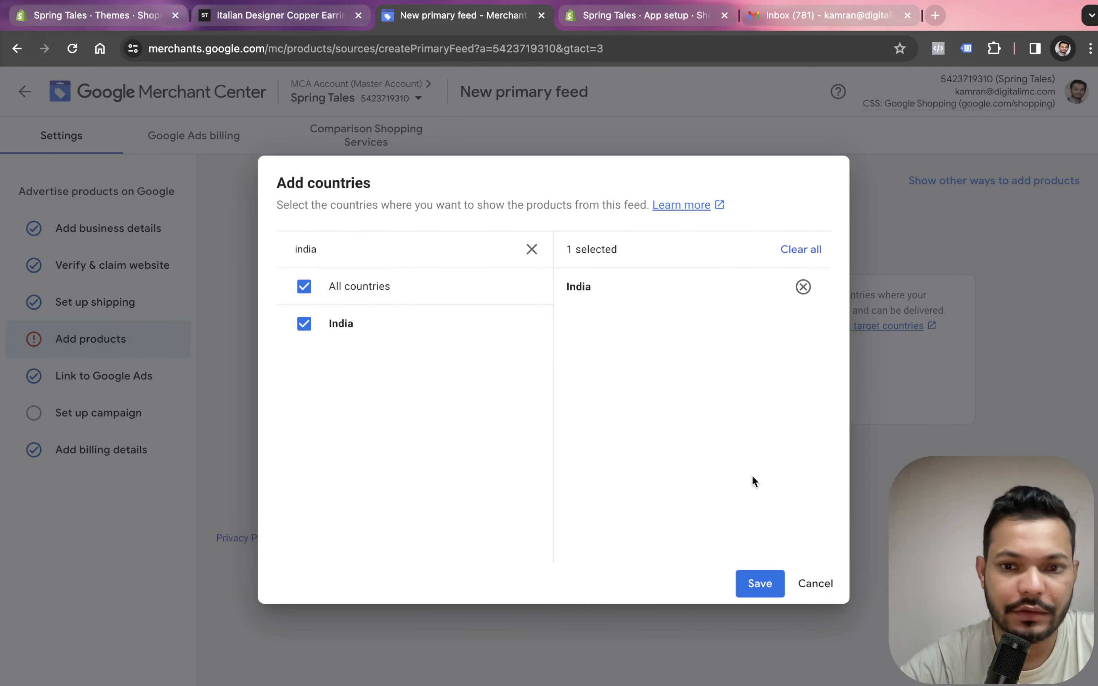
click(761, 584)
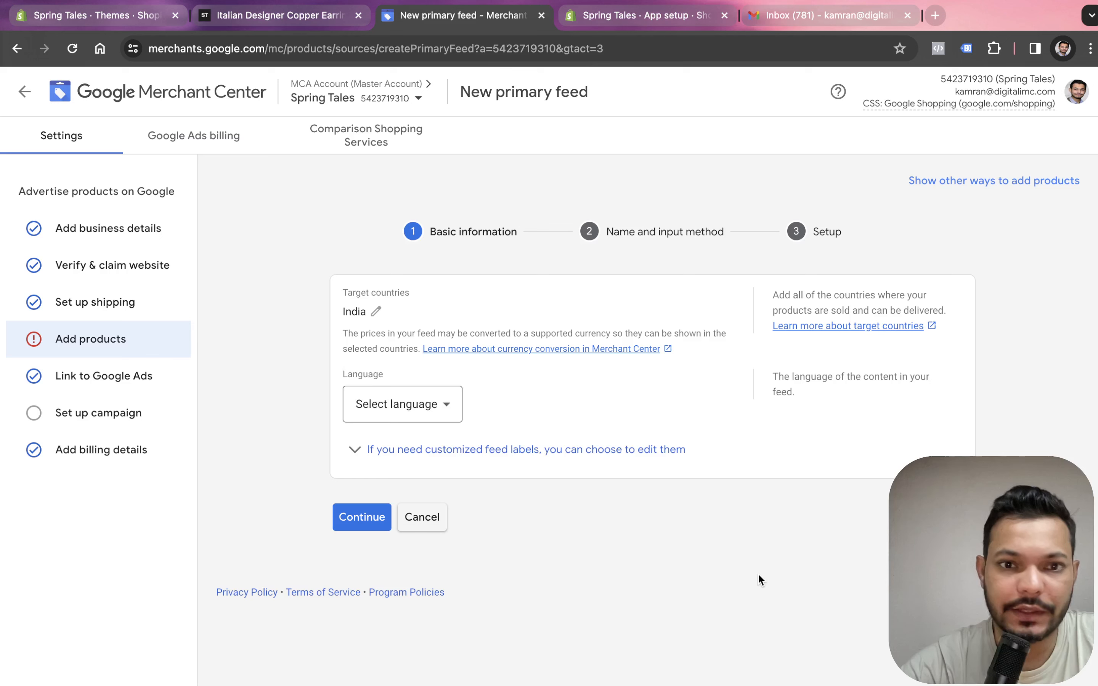
Set the feed language to English, keep Shopping ads as the destination, and continue to the name and input method
click(429, 405)
click(399, 335)
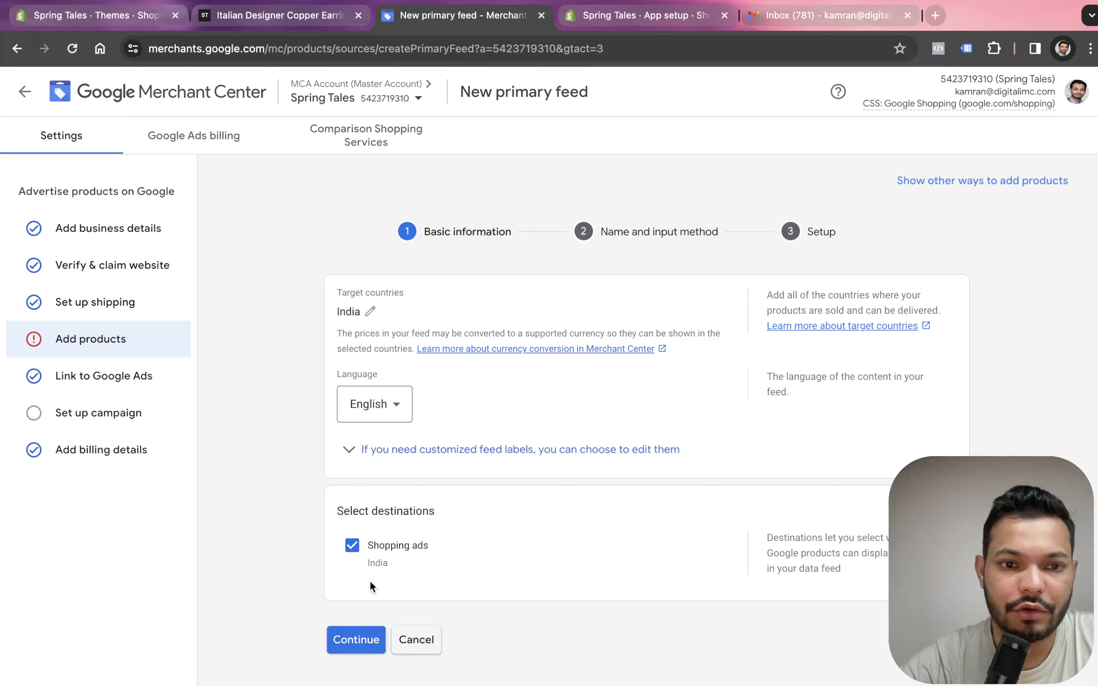
click(358, 641)
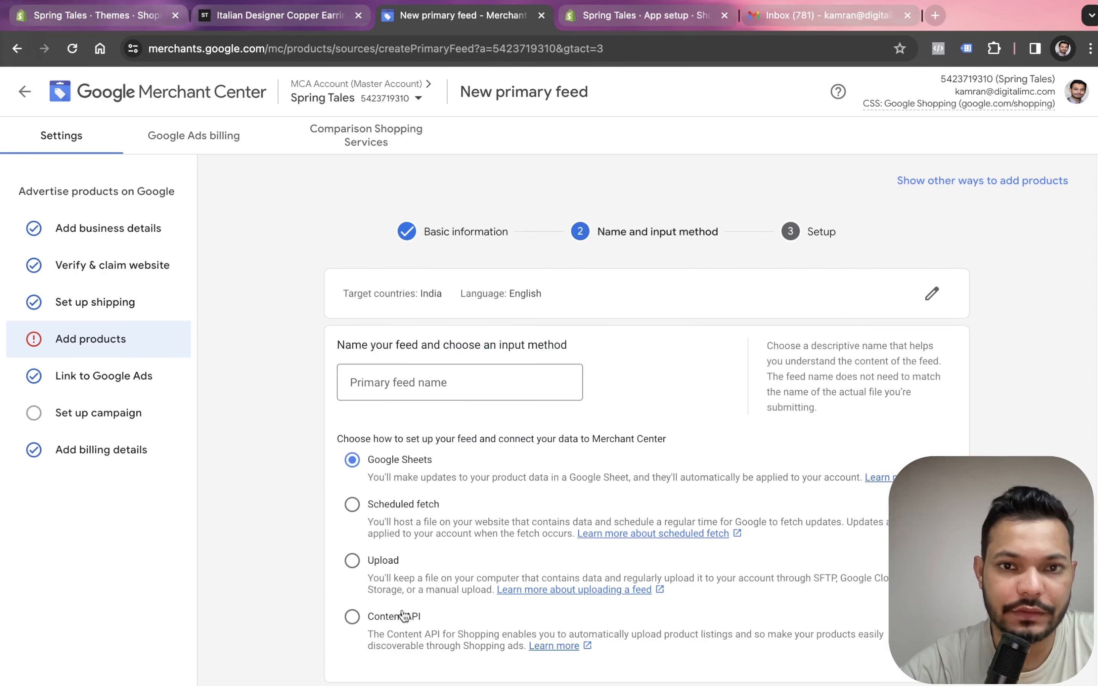
Name the primary feed Feed 1 with Google Sheets as input method, and choose to register an existing Google spreadsheet
click(472, 386)
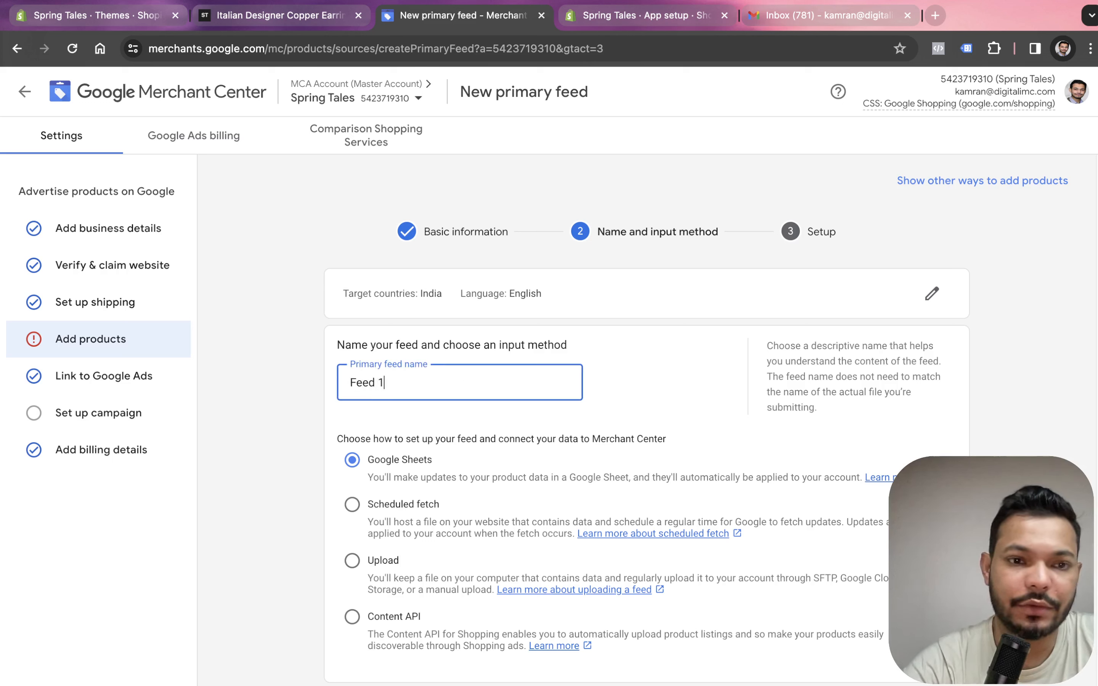
click(263, 495)
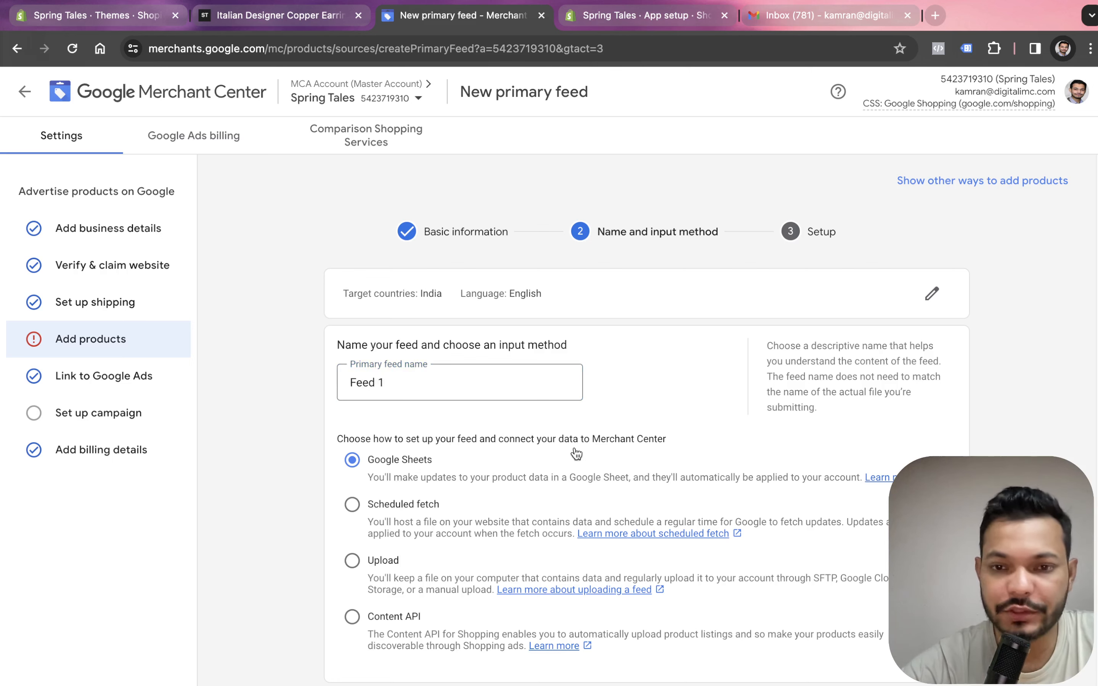
scroll(576, 454, down, 3)
click(357, 591)
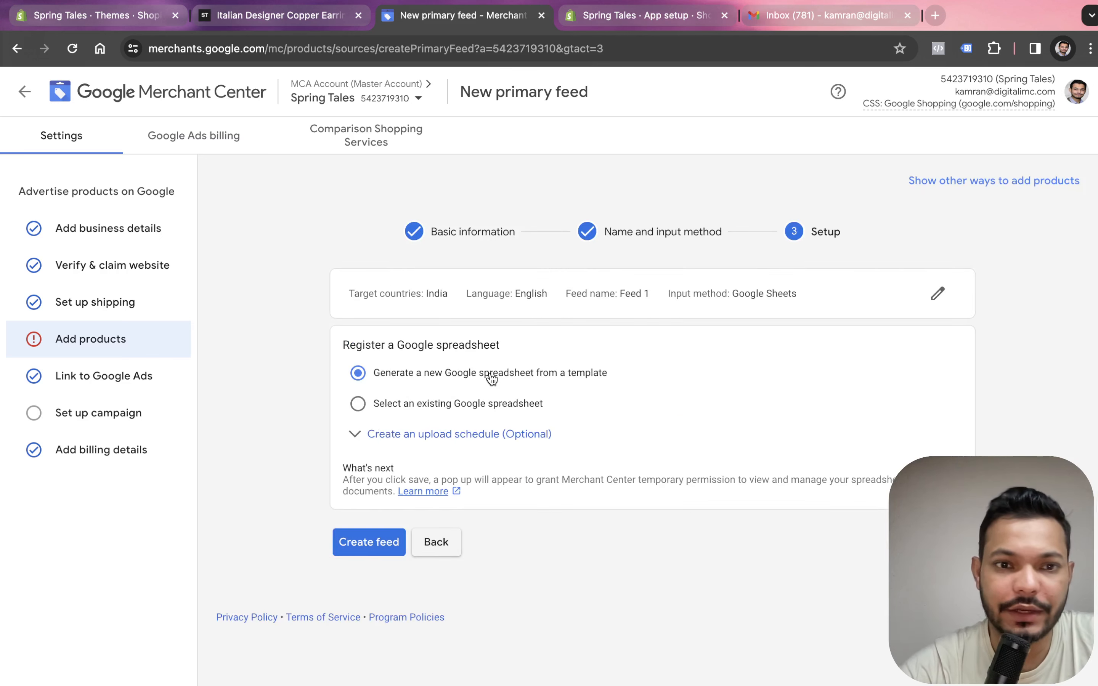
click(412, 405)
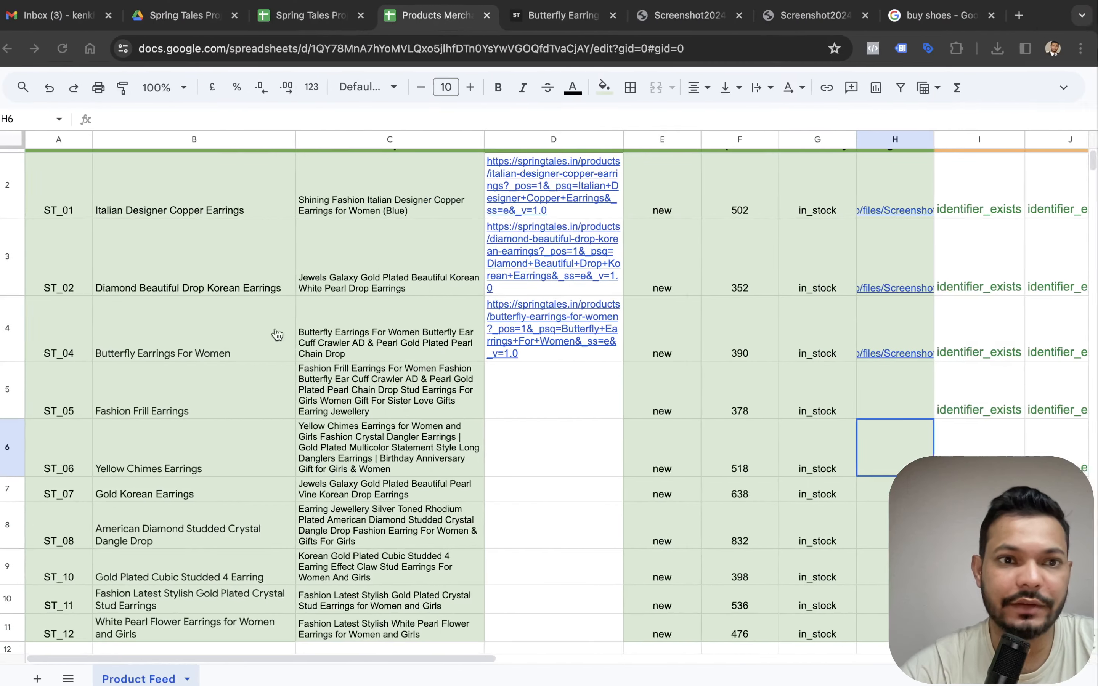
Select the ST_02 and ST_04 product rows, 3 to 4, in the feed spreadsheet
click(297, 313)
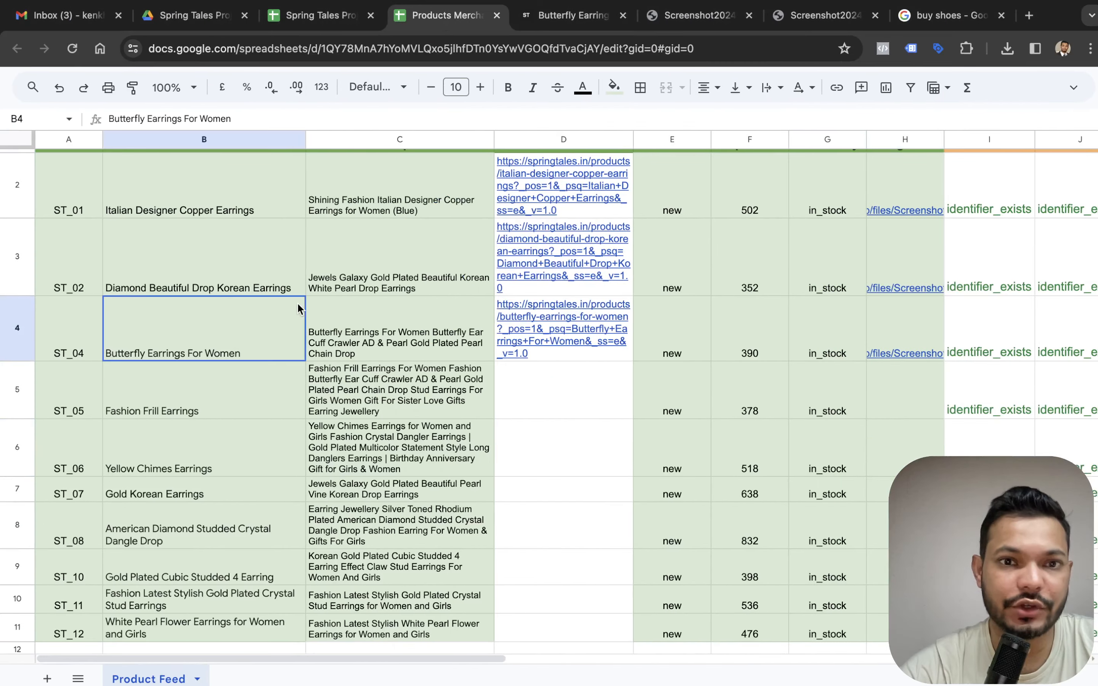
click(26, 273)
shift+click(22, 312)
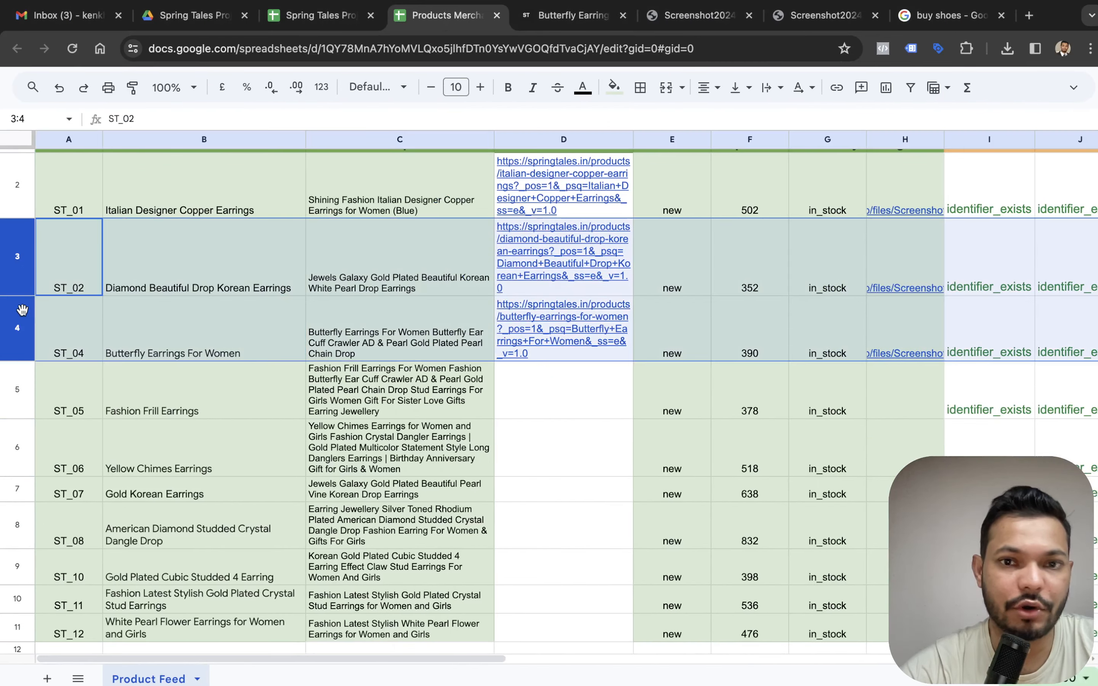
Return to Merchant Center and pick the existing spreadsheet "Google Merchant Center feed - Spring Tales Feed 1" for the feed
key(ctrl+Right)
double_click(268, 375)
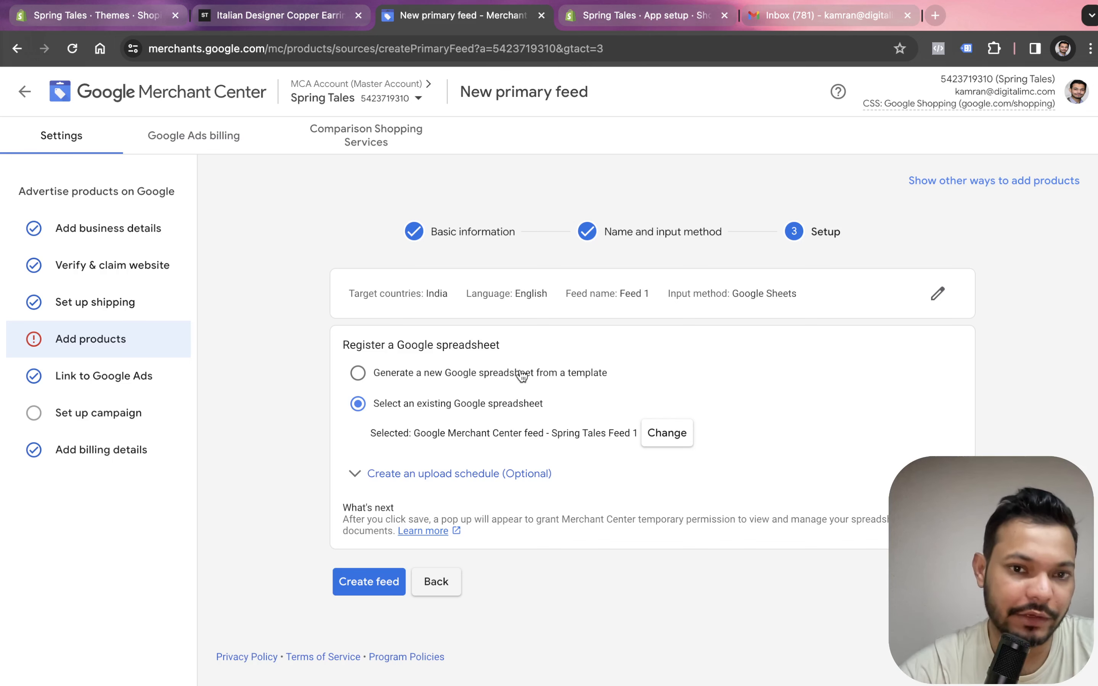
Create the Feed 1 primary feed, authorize it with the Merchant Center owner's Google account, and fetch the Google Sheets data
click(383, 581)
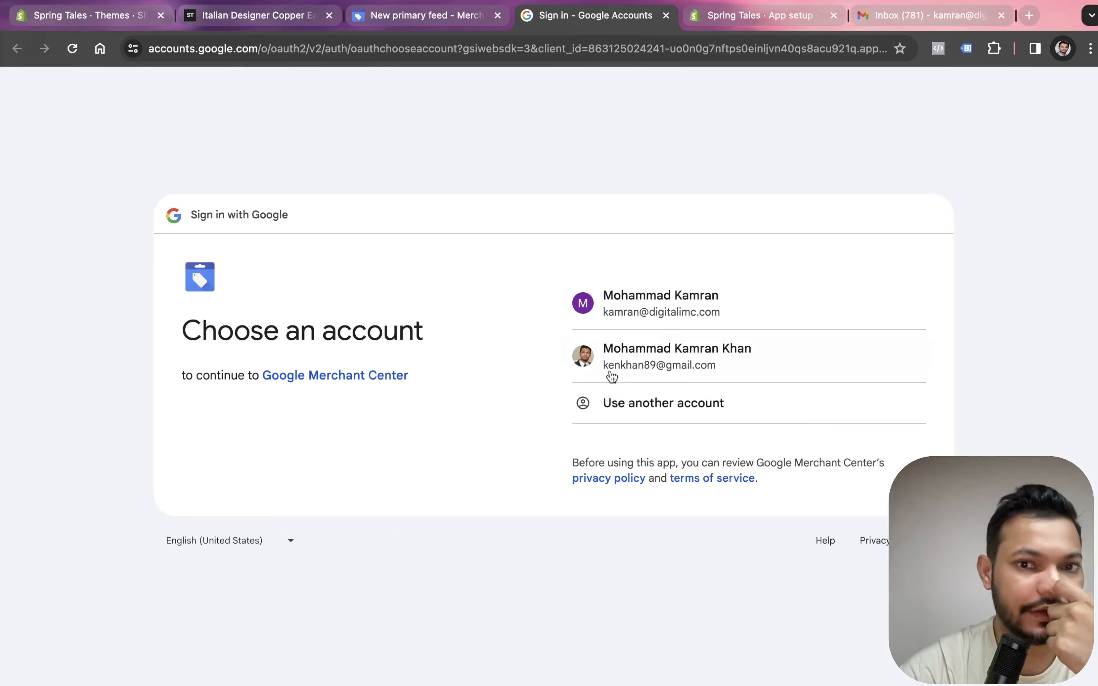
click(649, 319)
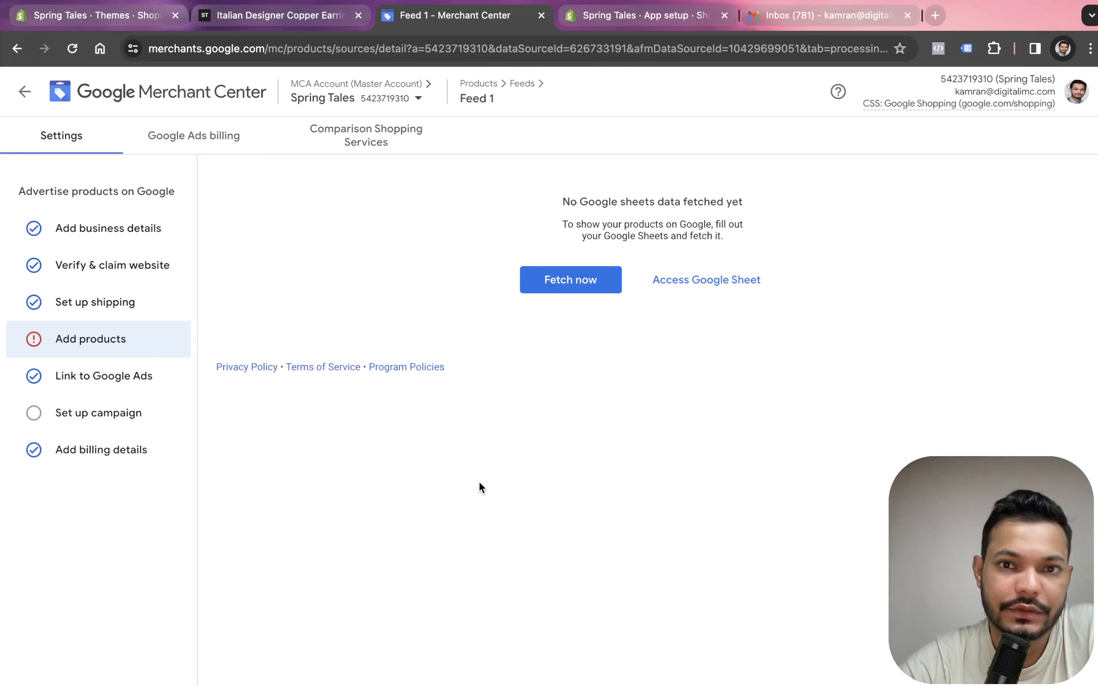
click(552, 289)
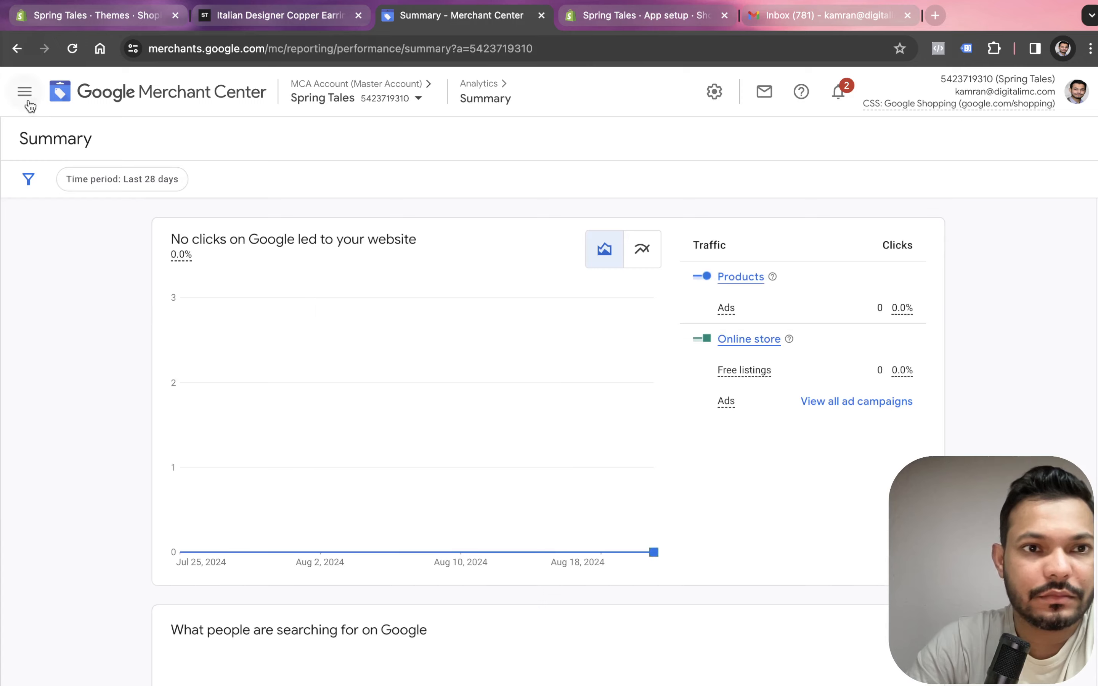
Open the list of all products in the Spring Tales merchant account
click(25, 92)
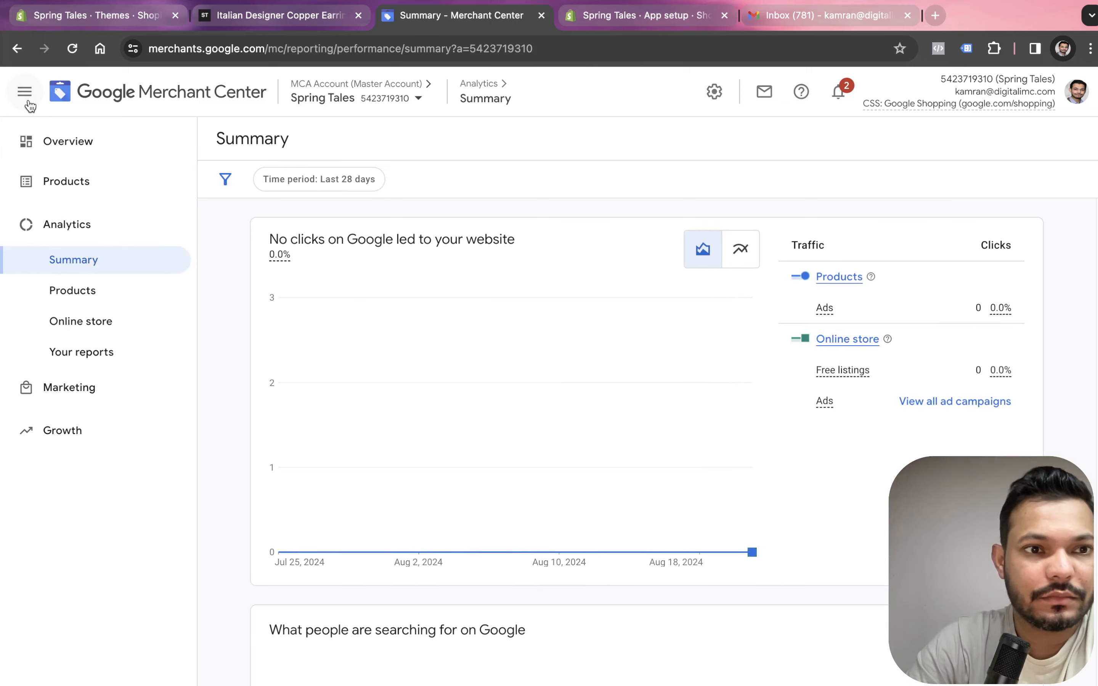
click(78, 190)
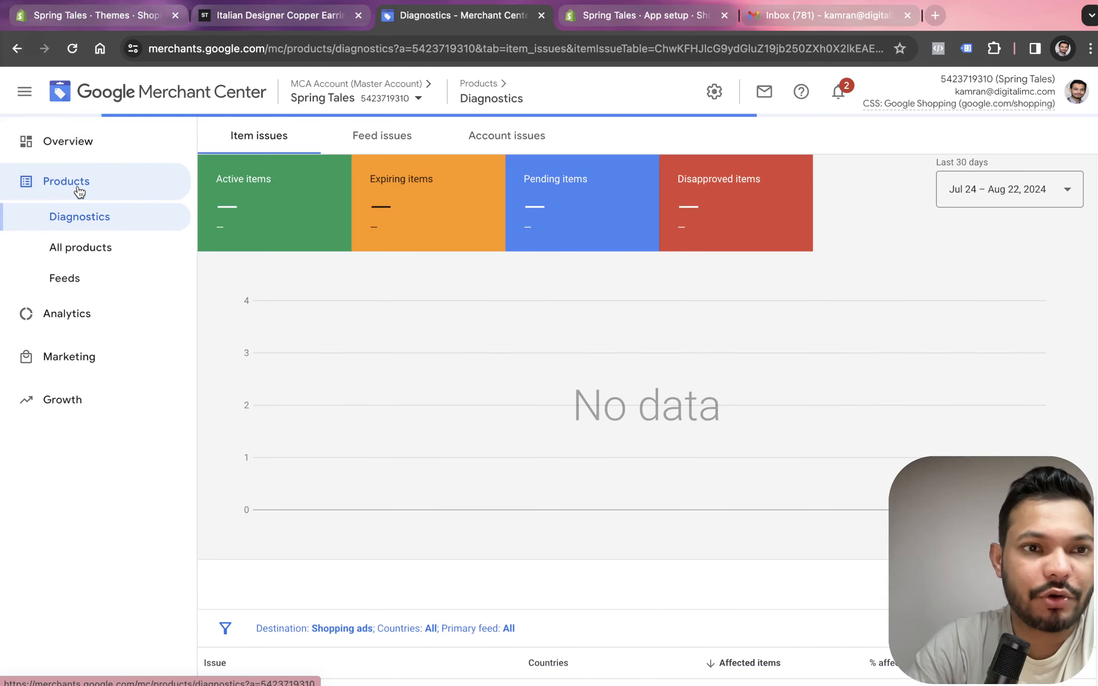
click(103, 247)
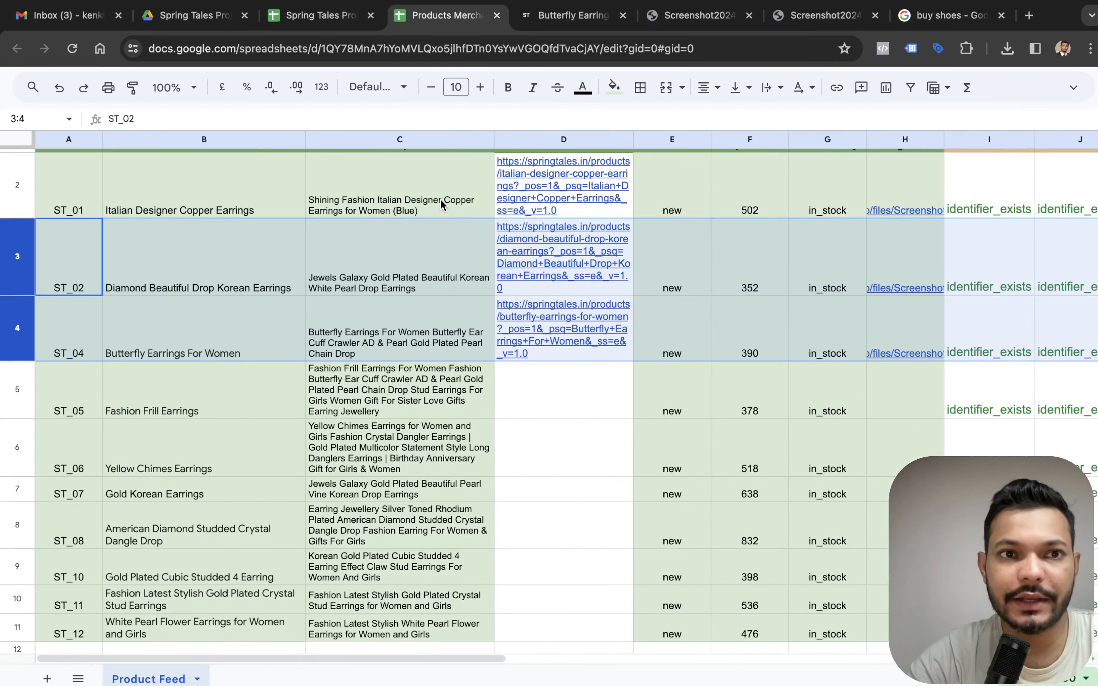
Switch to the Spring Tales Training Deck spreadsheet and go from the products uploading module to the Launch Shopping Campaign topic
click(330, 16)
click(403, 380)
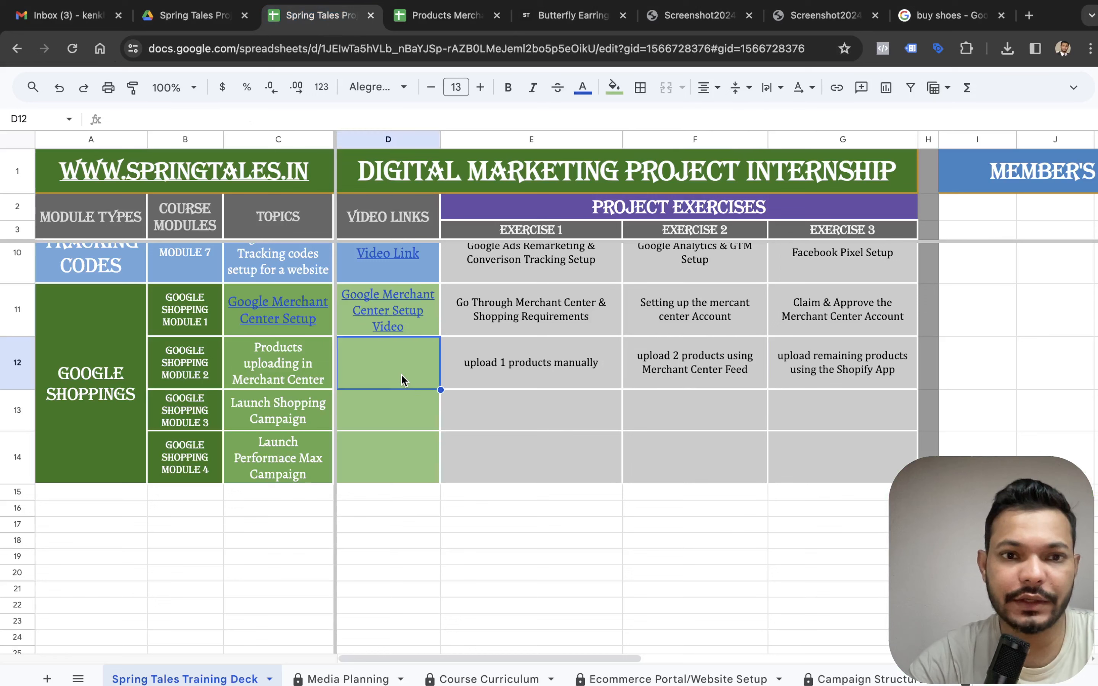
key(Left)
key(Down)
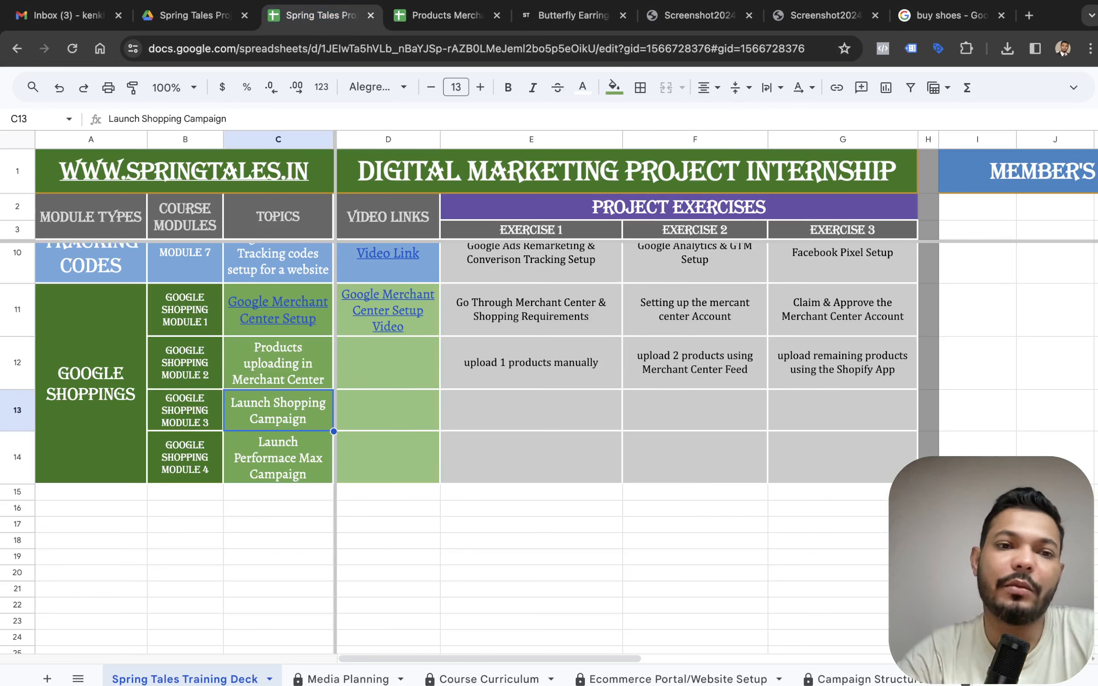